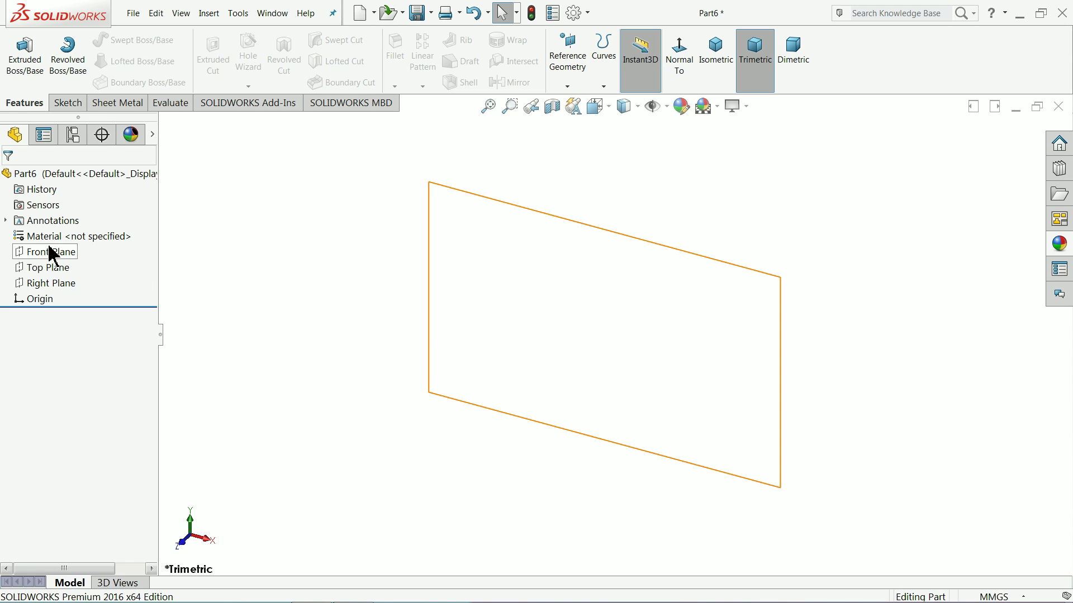
- Start a new sketch on the Top Plane
left_click(31, 253)
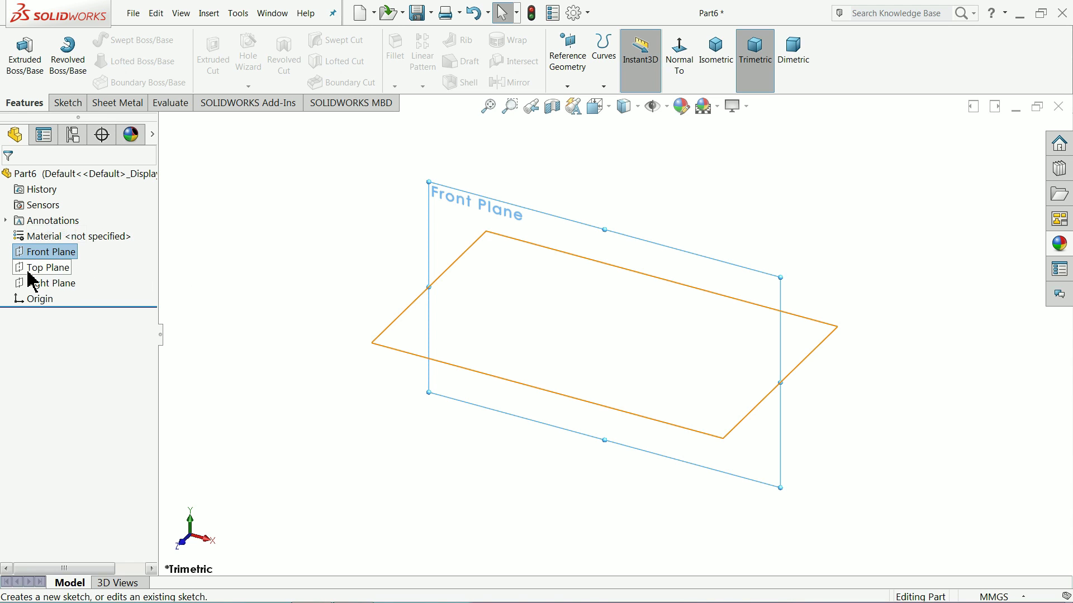
left_click(31, 270)
left_click(33, 249)
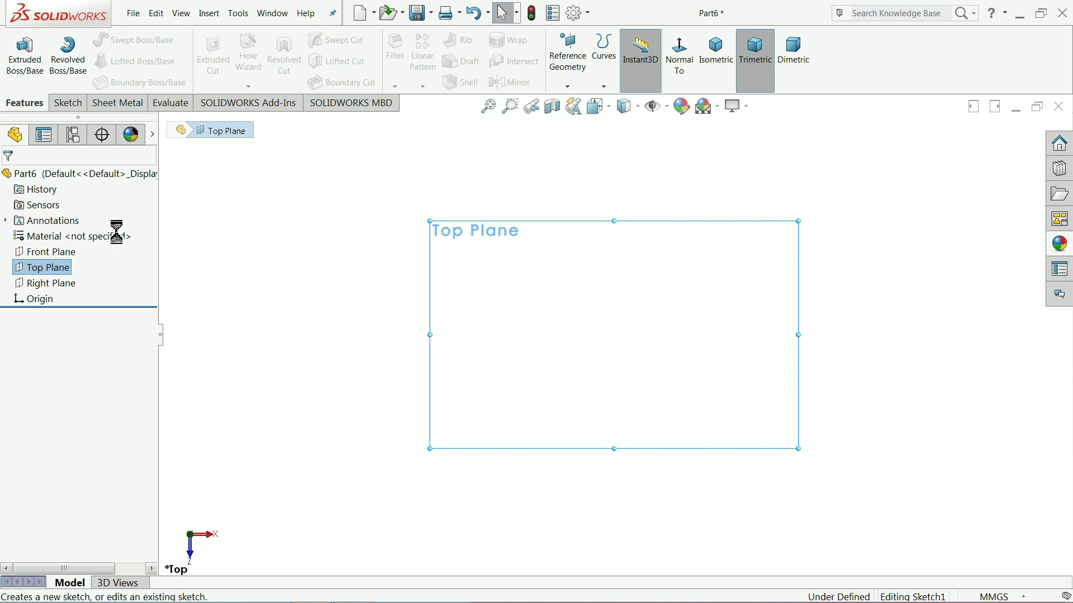
- Draw a vertical and a horizontal construction centerline meeting at the origin
left_click(105, 41)
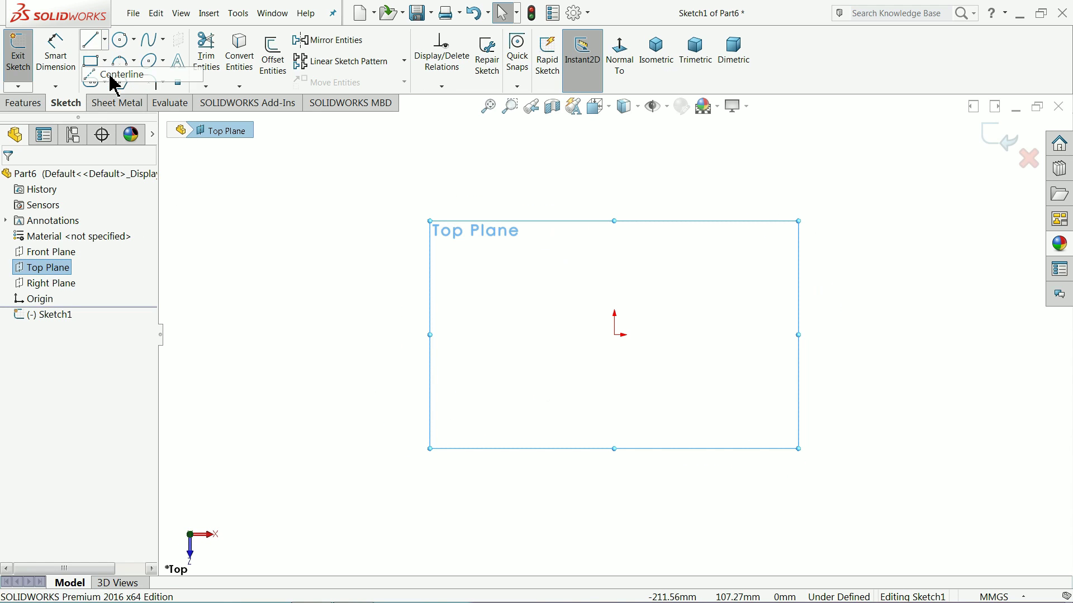
left_click(114, 73)
left_click(615, 203)
left_click(614, 334)
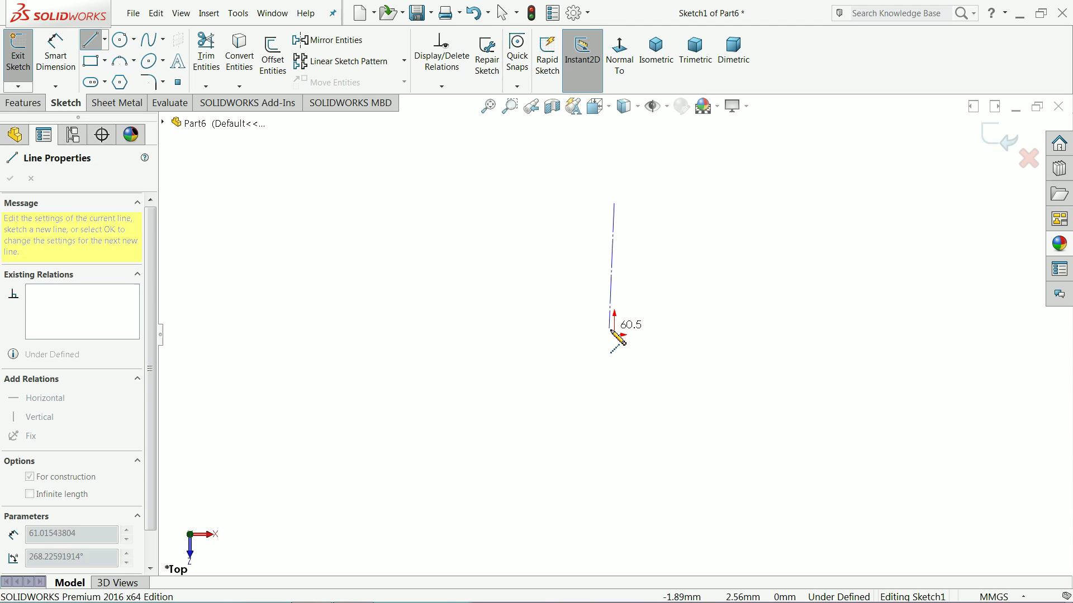
left_click(325, 335)
right_click(341, 248)
left_click(348, 255)
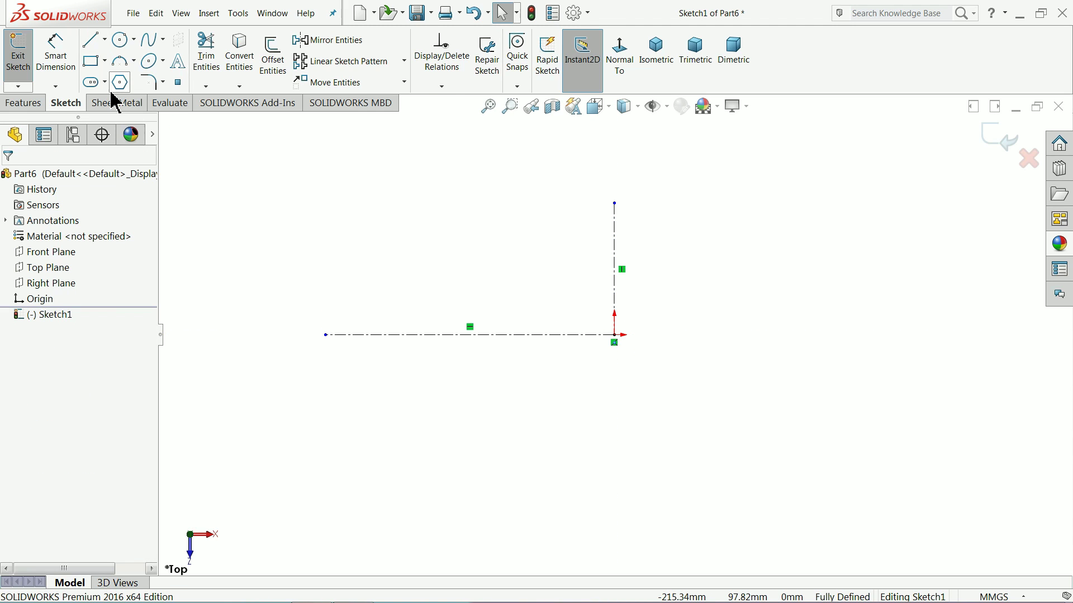
- Draw one circle at the origin and another on the horizontal centerline's left end
left_click(119, 43)
left_click(615, 334)
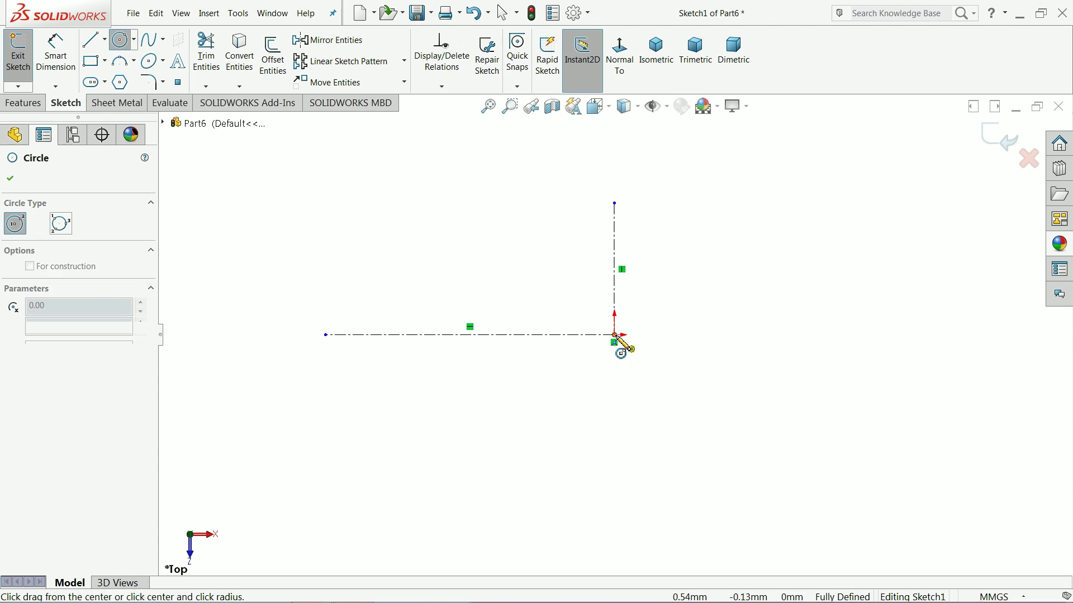
left_click(637, 257)
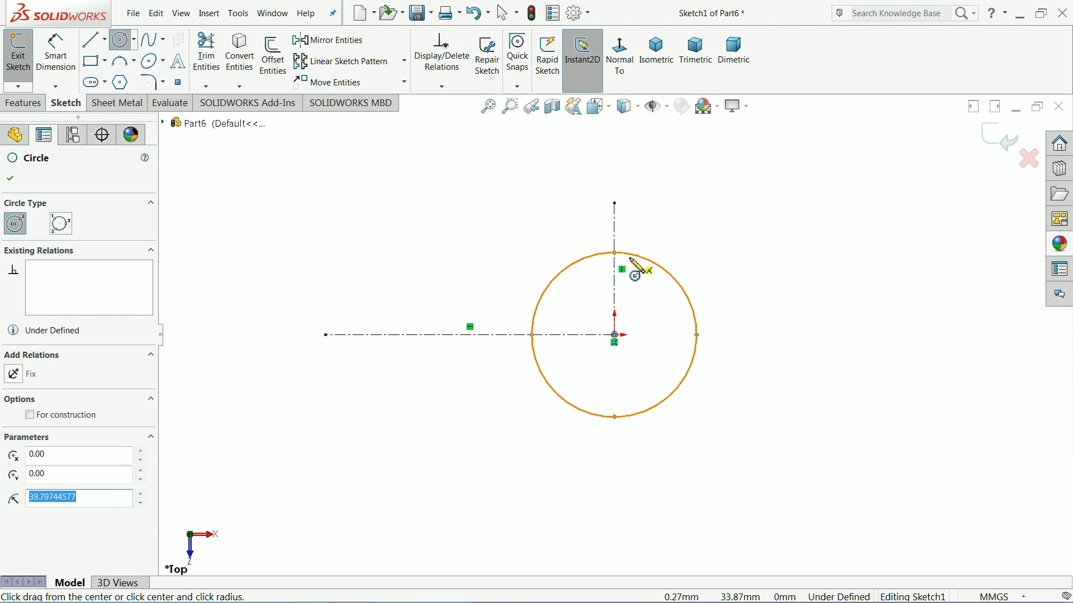
left_click(326, 335)
left_click(346, 258)
- Dimension the middle circle Ø38, the left circle Ø34, and their spacing 48 mm
left_click(55, 56)
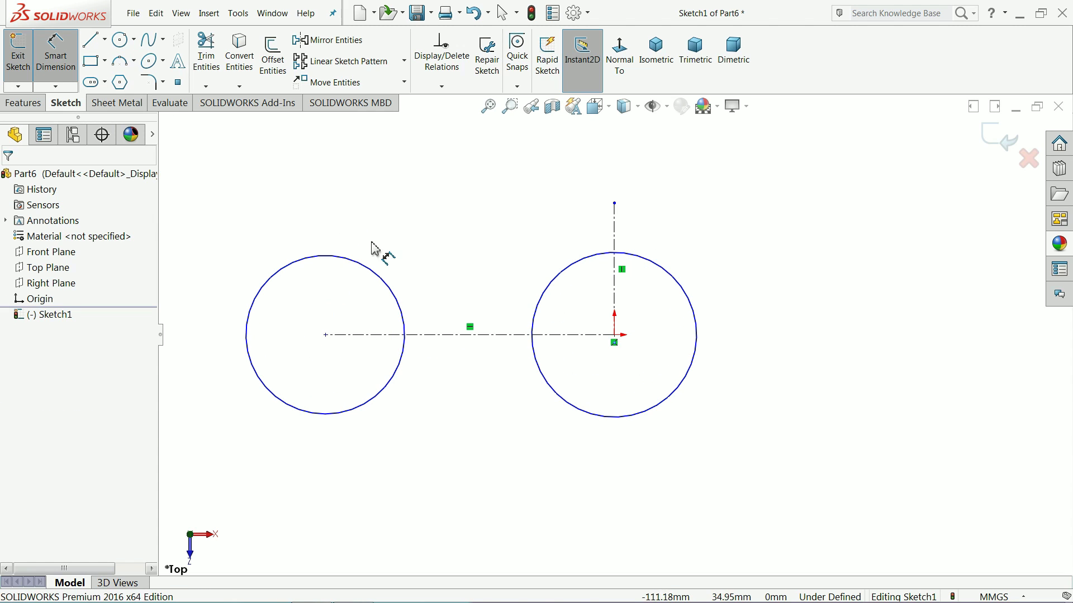
left_click(610, 260)
left_click(603, 171)
type("38")
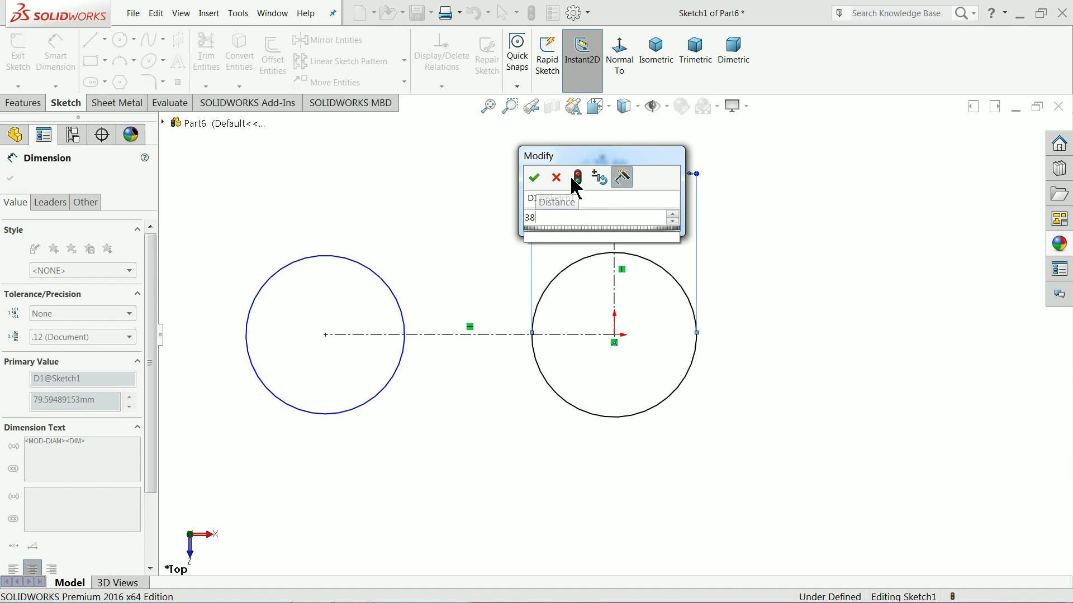
left_click(535, 178)
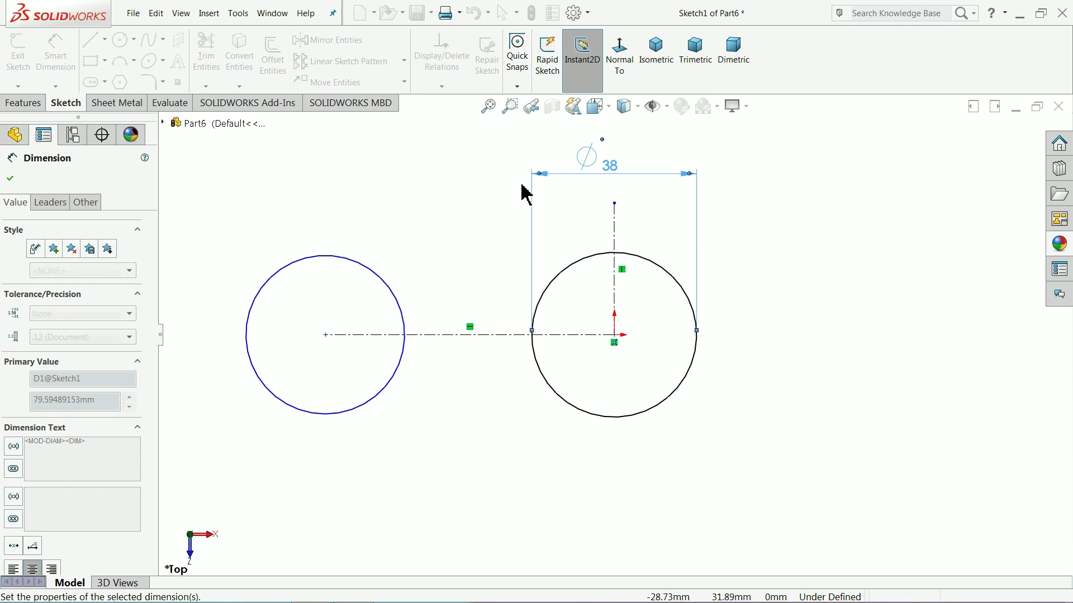
left_click(314, 262)
left_click(334, 200)
type("34")
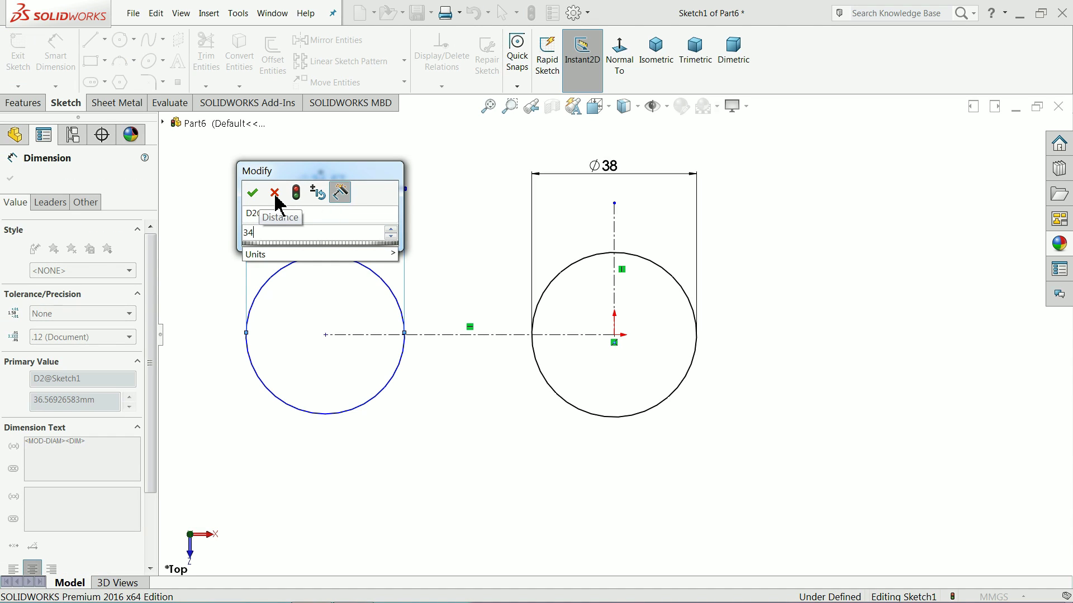
key("Return")
left_click(463, 336)
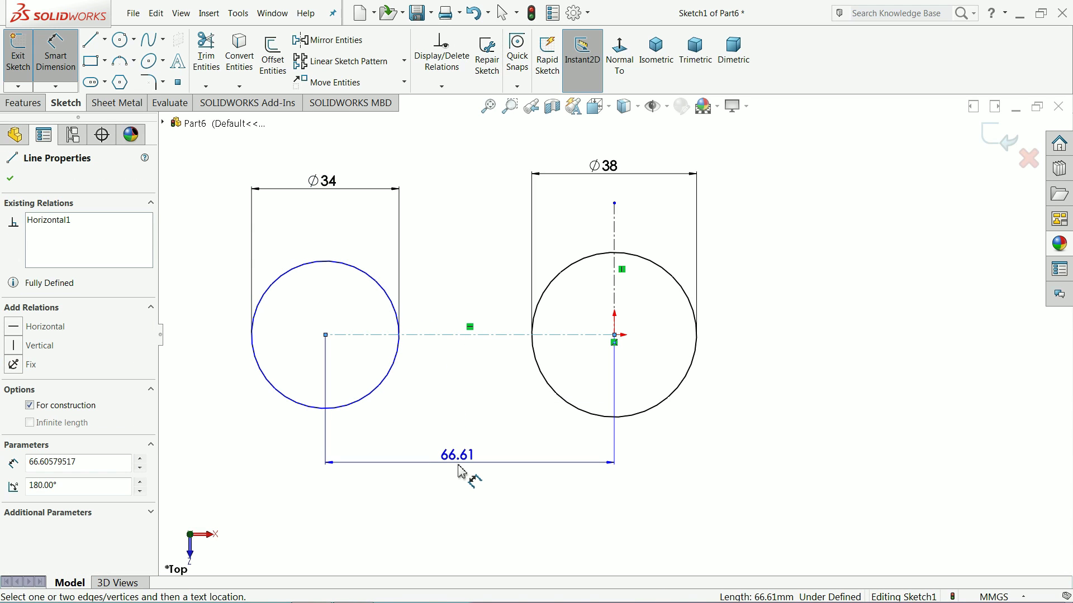
left_click(462, 473)
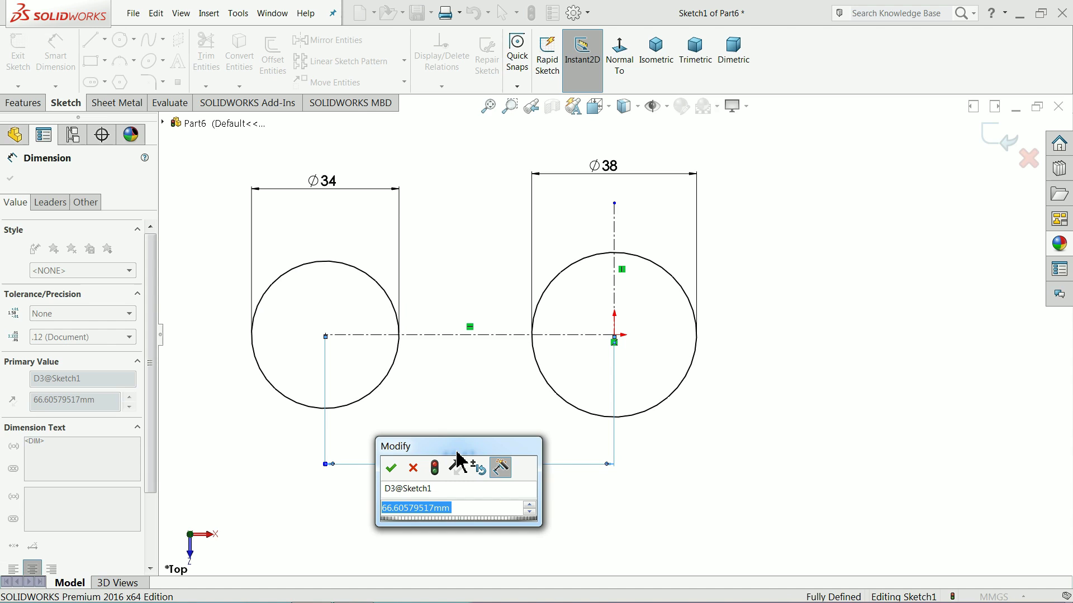
type("48")
key("Return")
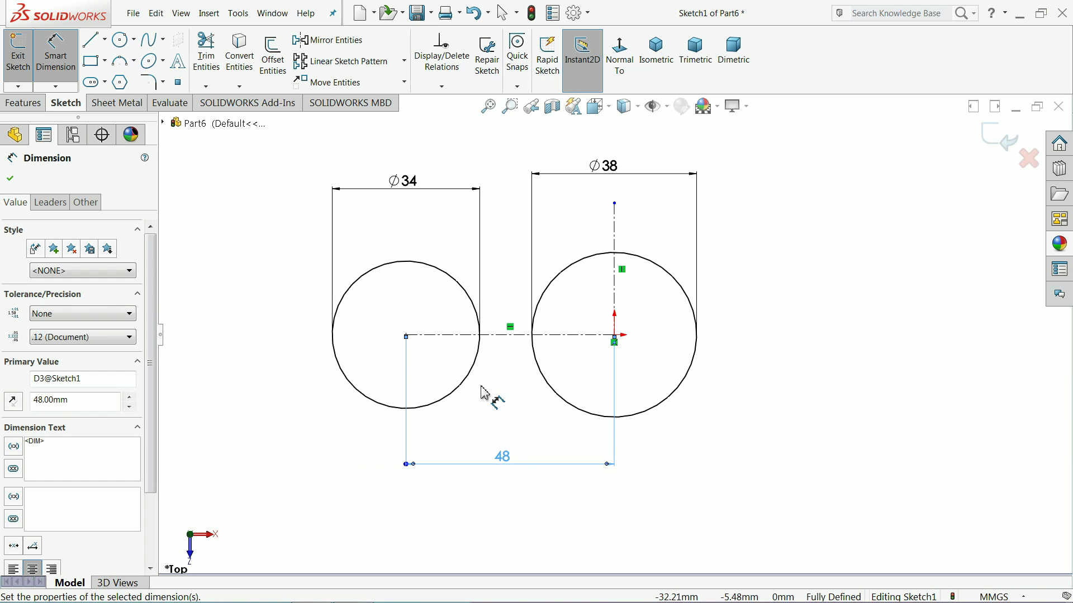
- Mirror the Ø34 circle about the vertical centerline to the right side
left_click(363, 40)
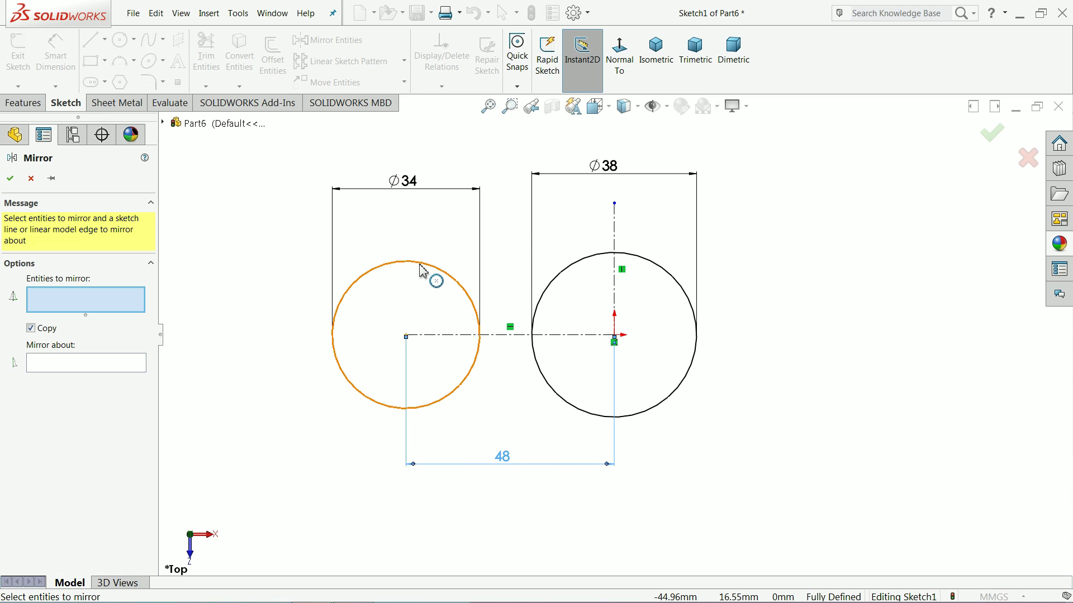
left_click(428, 273)
left_click(103, 365)
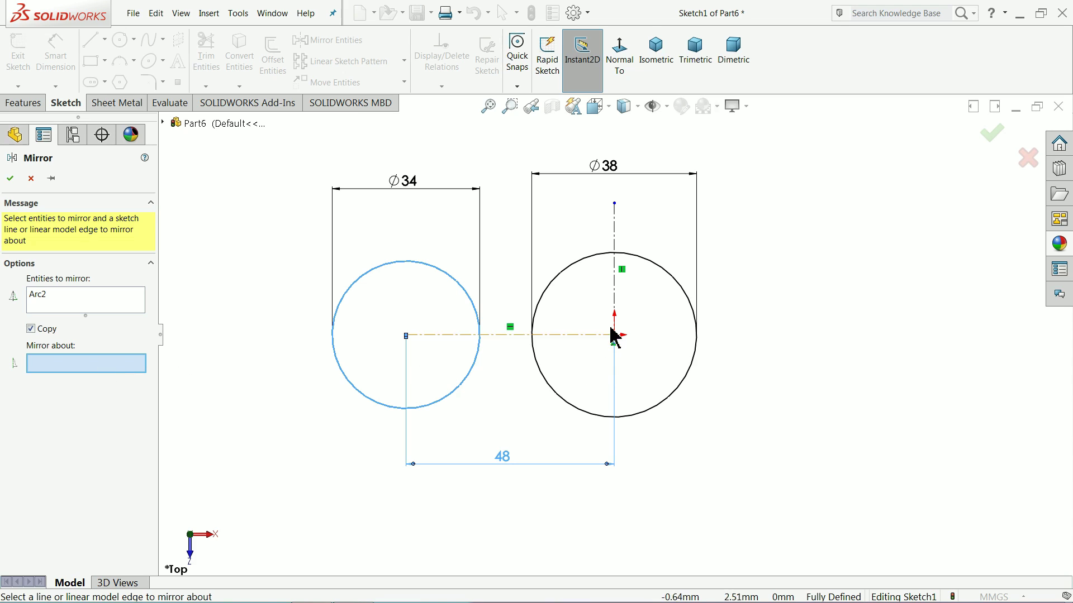
left_click(616, 281)
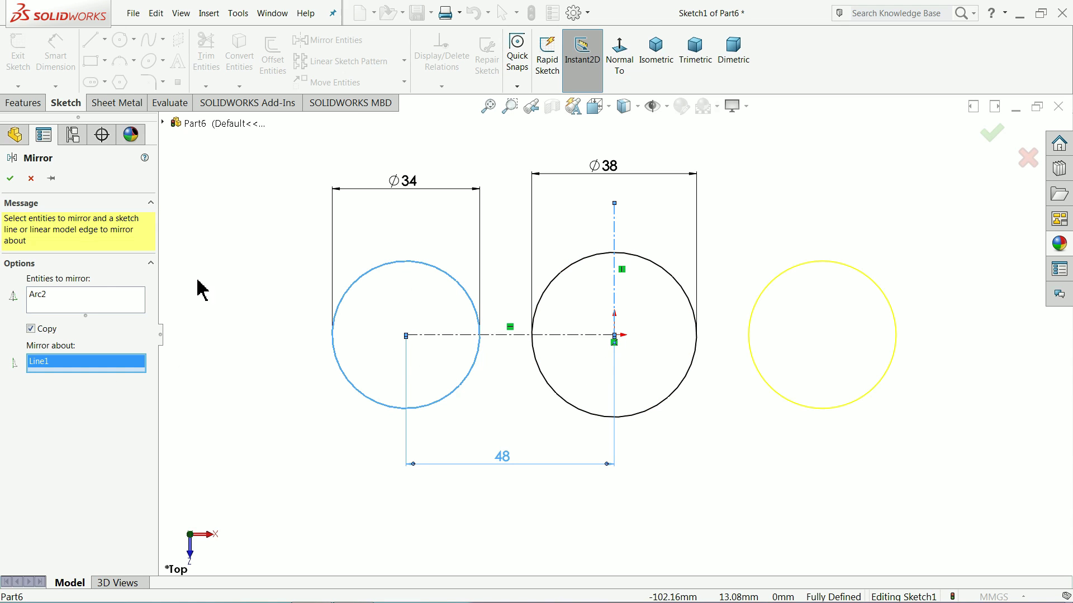
left_click(10, 179)
- Draw a line tangent to the tops of the Ø34 and Ø38 circles
left_click(92, 40)
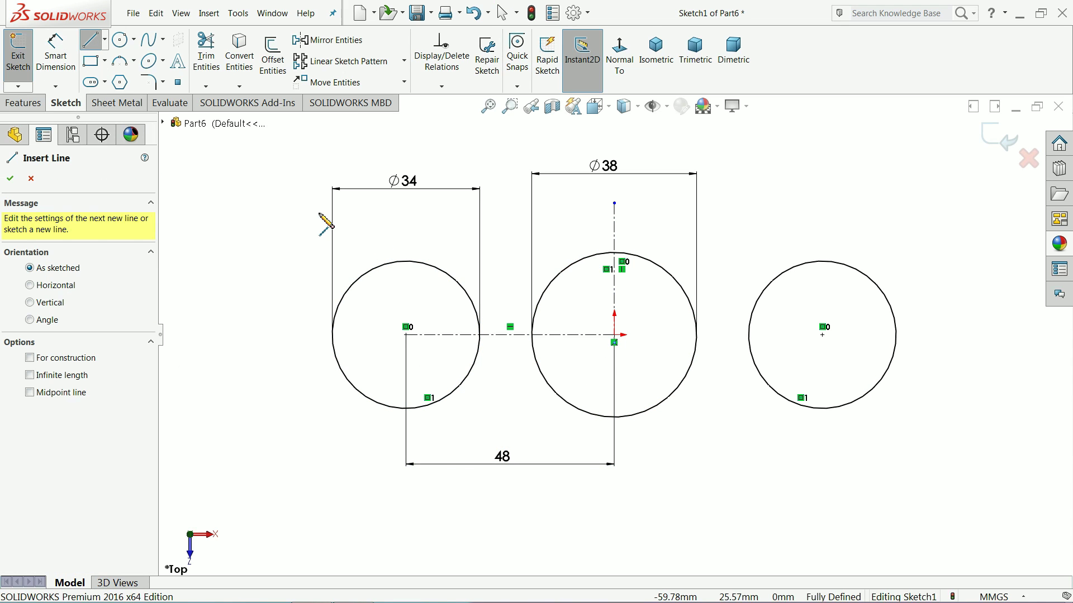
left_click(404, 261)
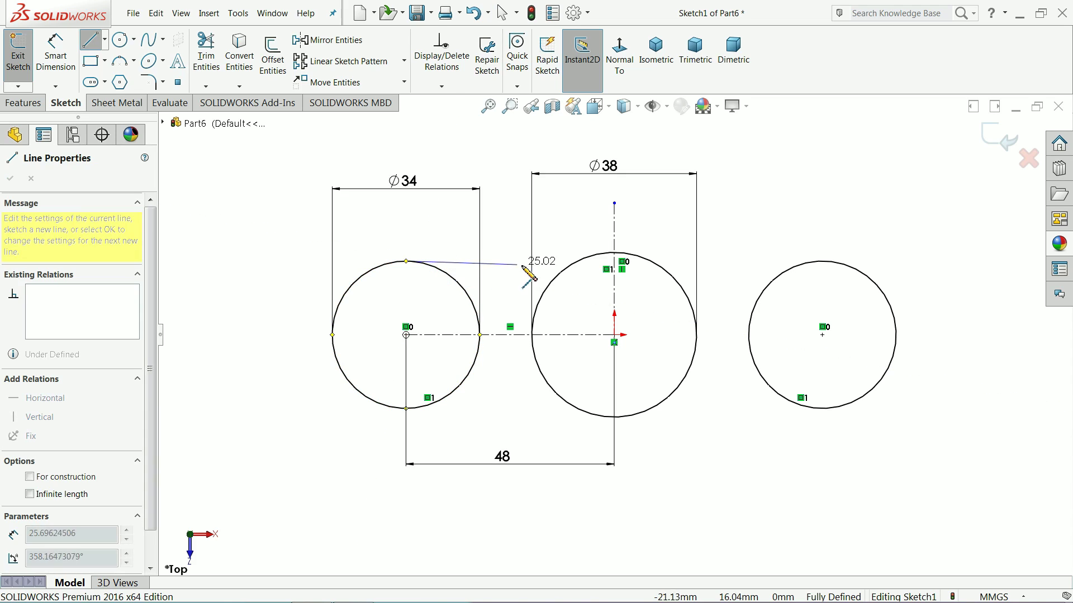
left_click(610, 252)
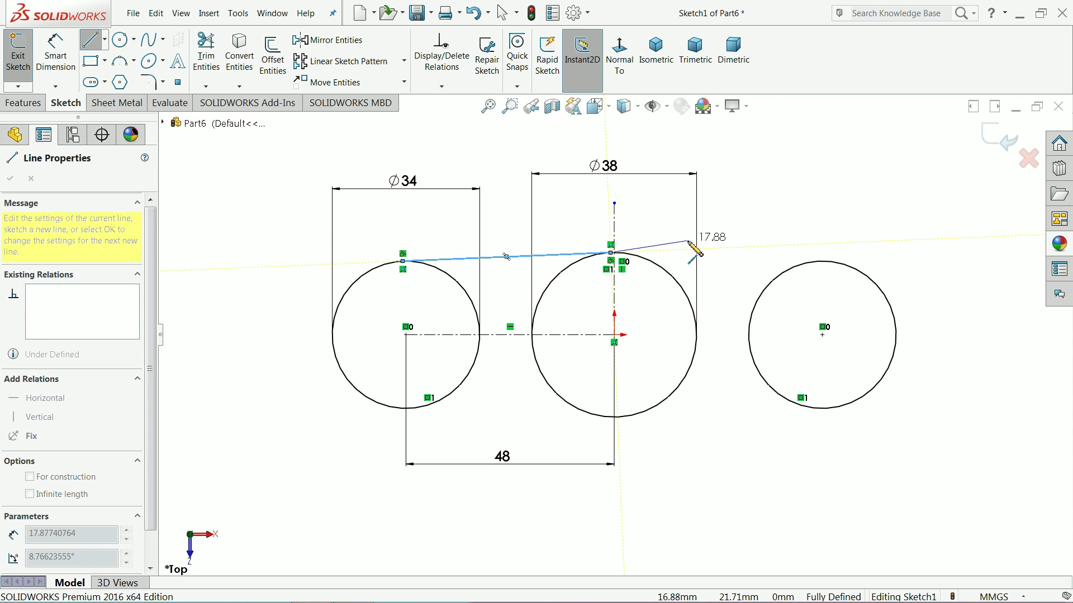
key("Escape")
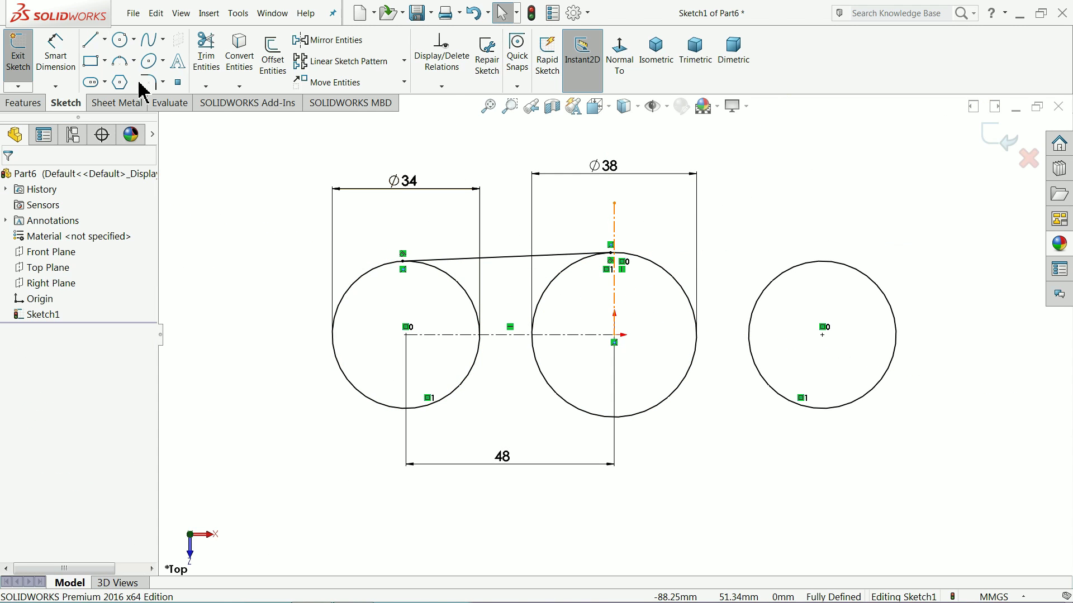
- Draw a second tangent line across the circles' bottoms and zoom to check tangency
left_click(96, 43)
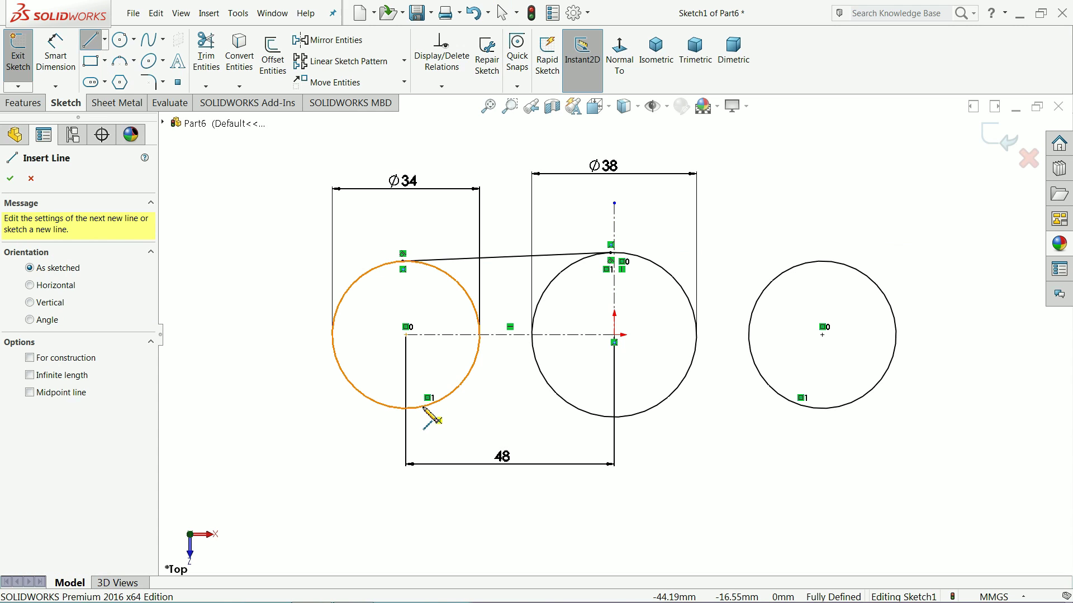
left_click(406, 408)
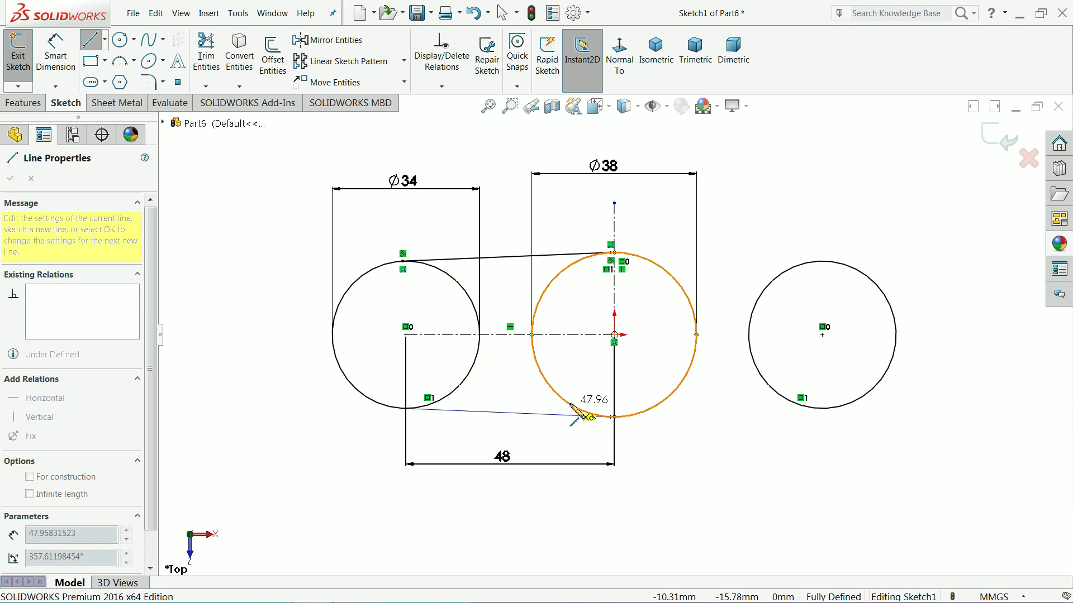
left_click(610, 417)
right_click(180, 313)
left_click(220, 323)
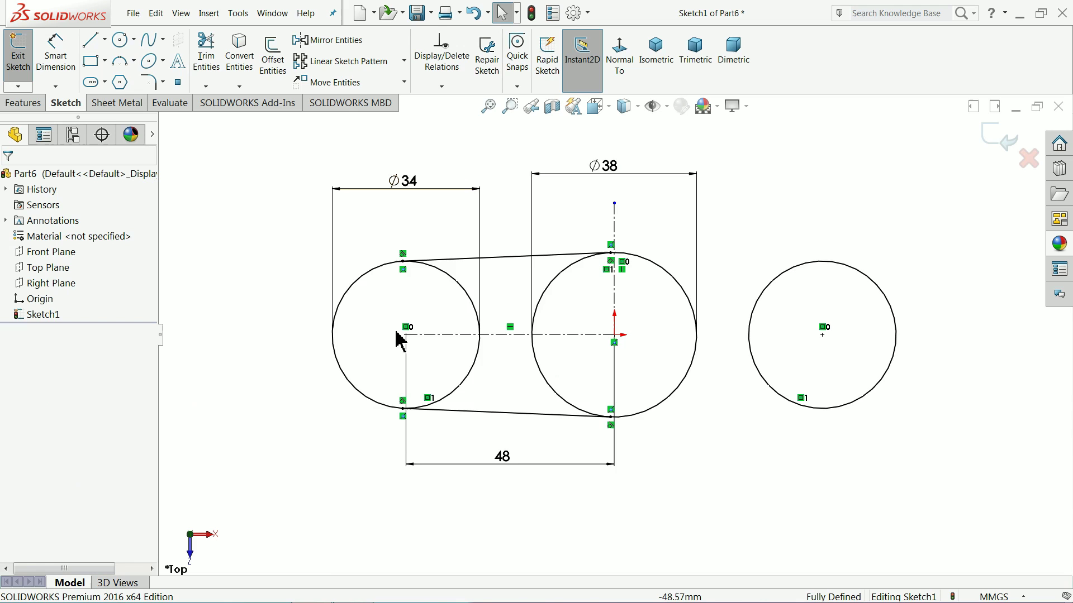
scroll(394, 241, "down", 3)
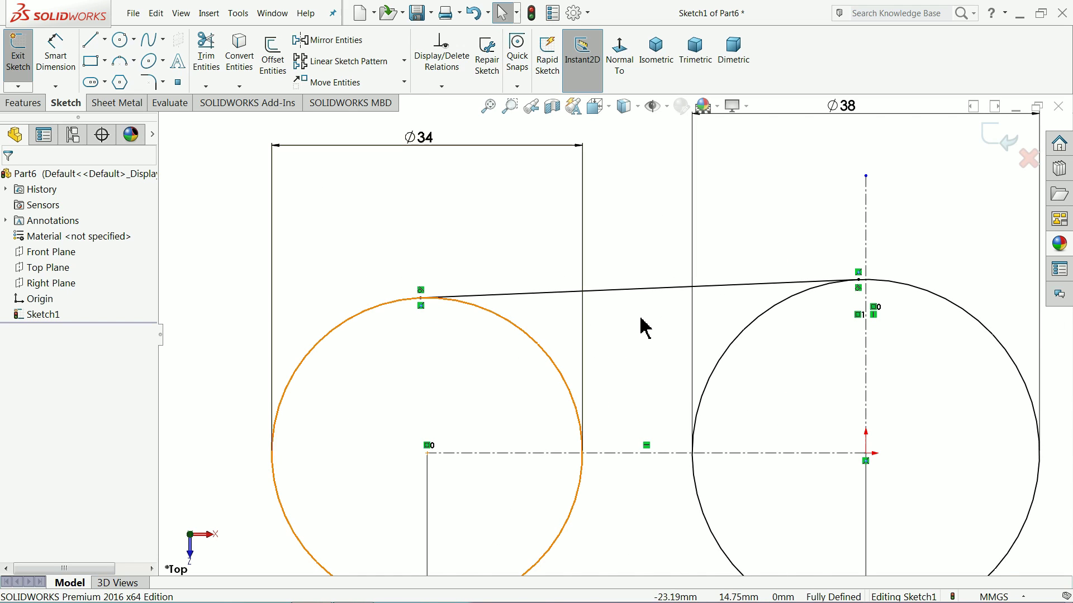
scroll(863, 299, "down", 5)
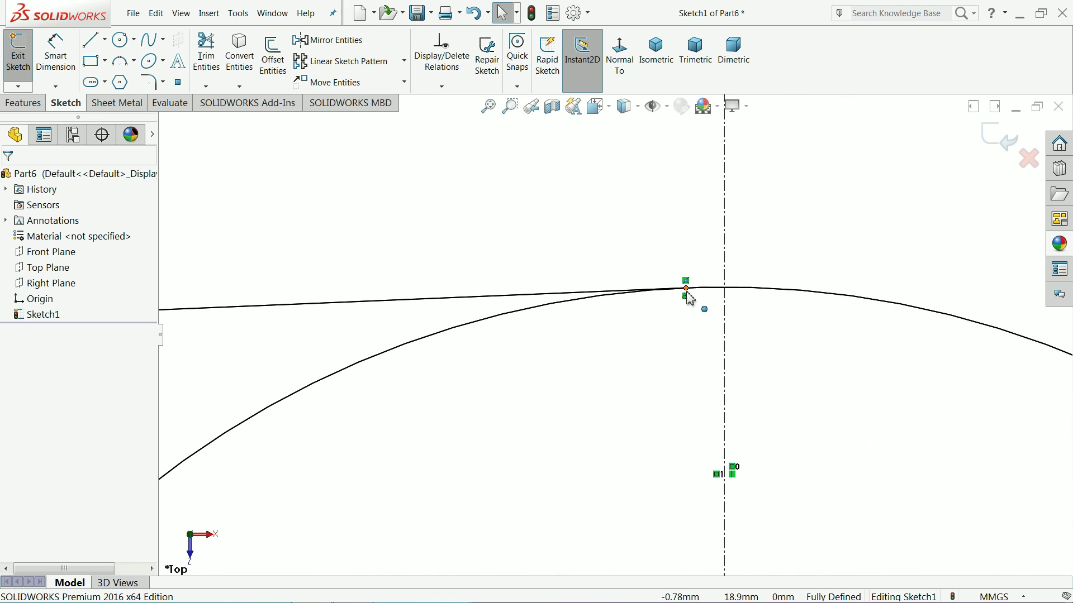
scroll(609, 312, "up", 5)
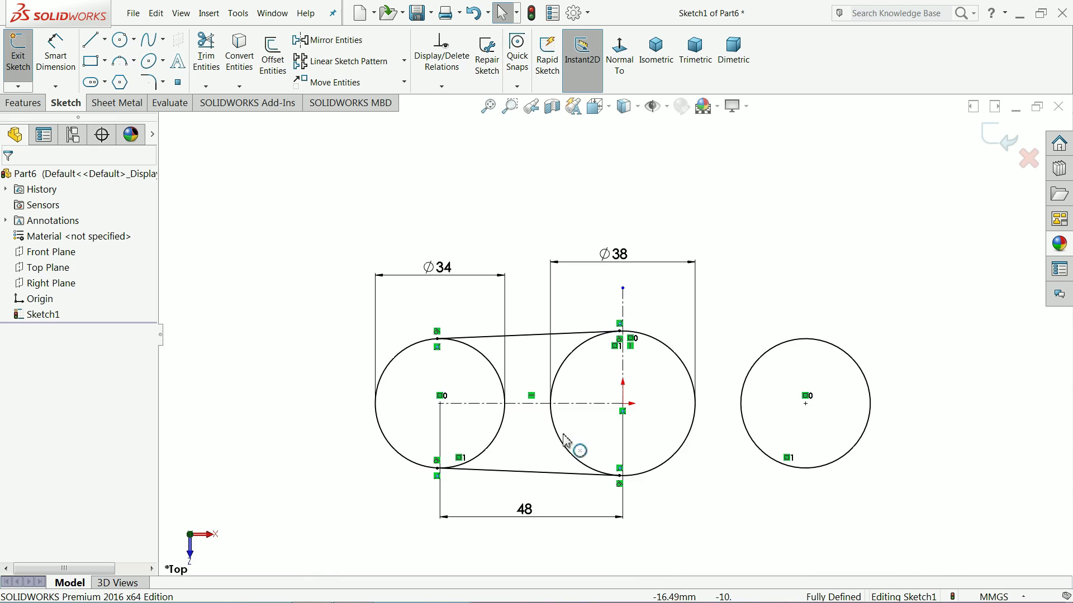
scroll(548, 468, "down", 2)
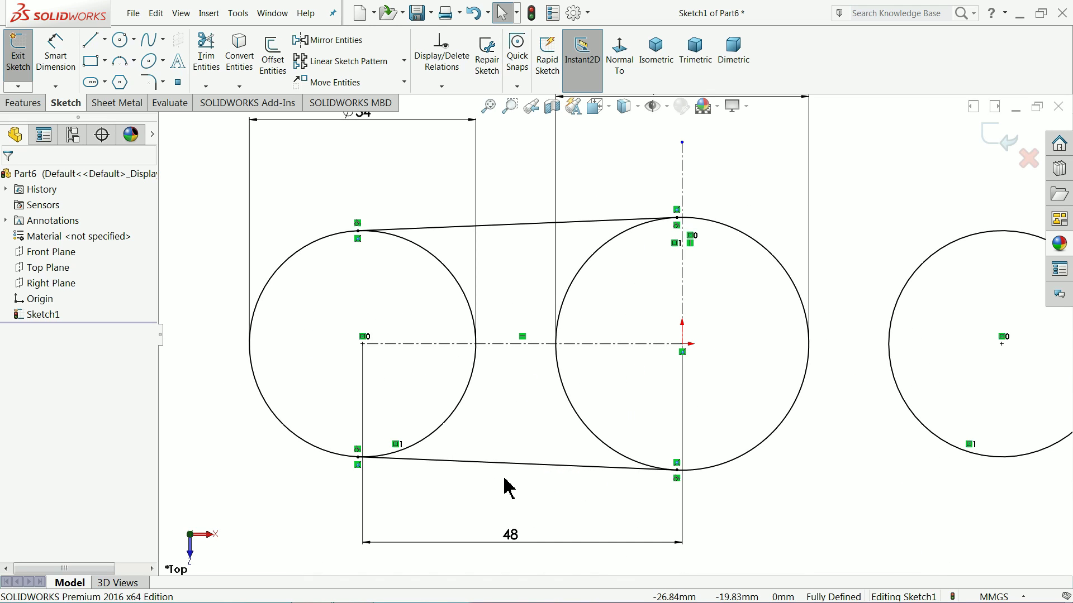
- Mirror the upper and lower tangent lines about the vertical centerline onto the right circle
left_click(330, 40)
left_click(508, 231)
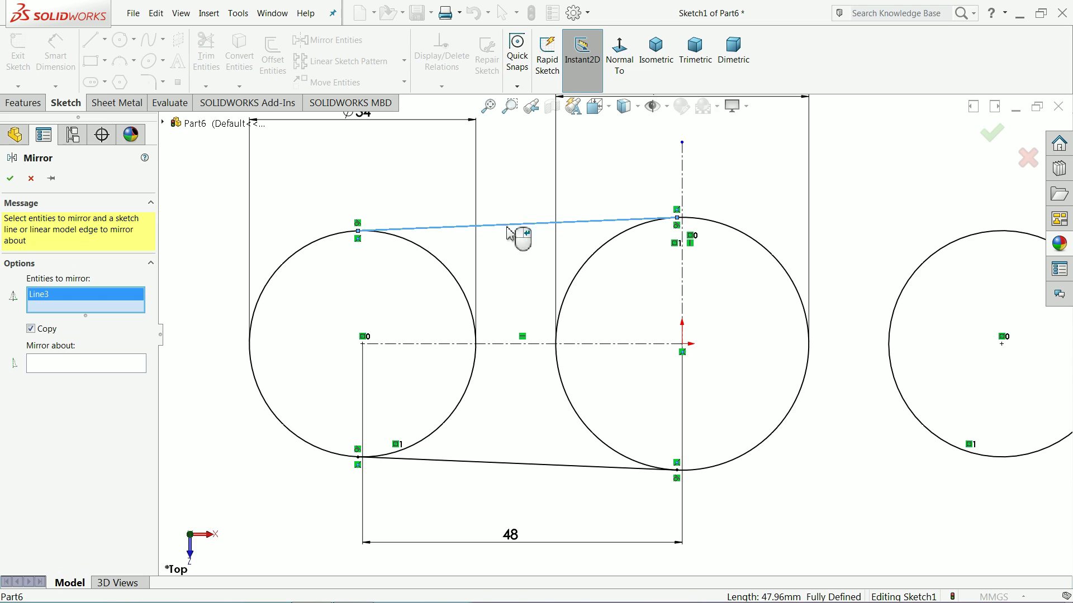
left_click(537, 469)
left_click(105, 376)
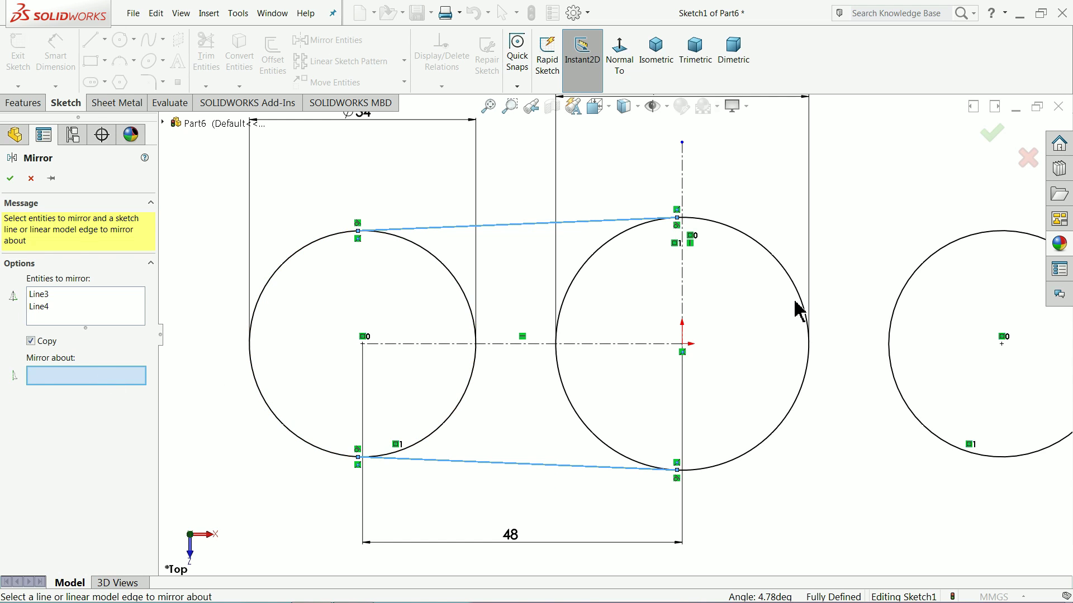
key("f")
left_click(662, 304)
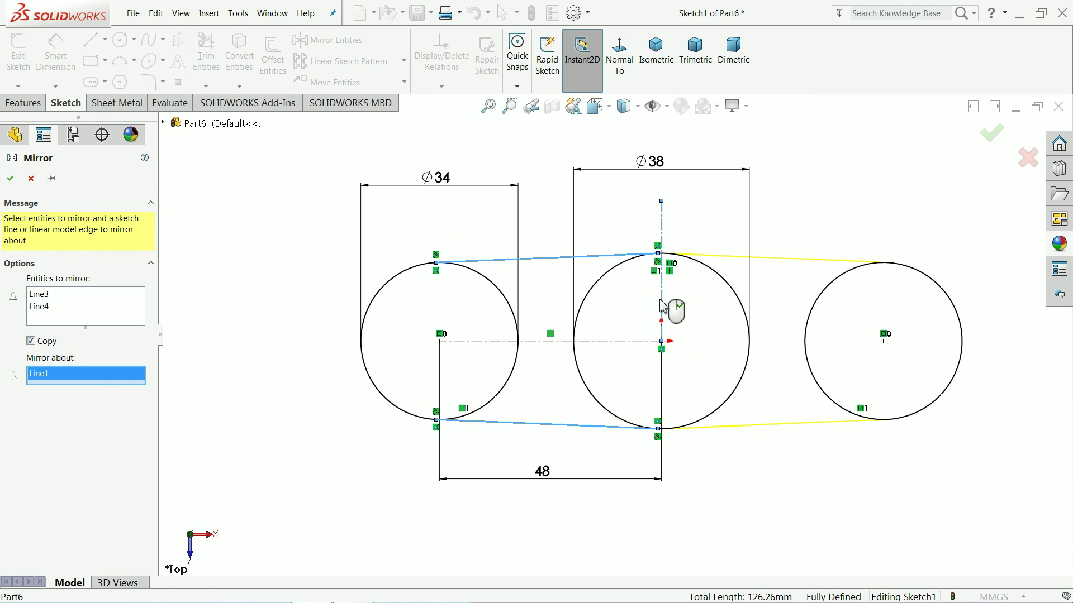
scroll(838, 323, "up", 2)
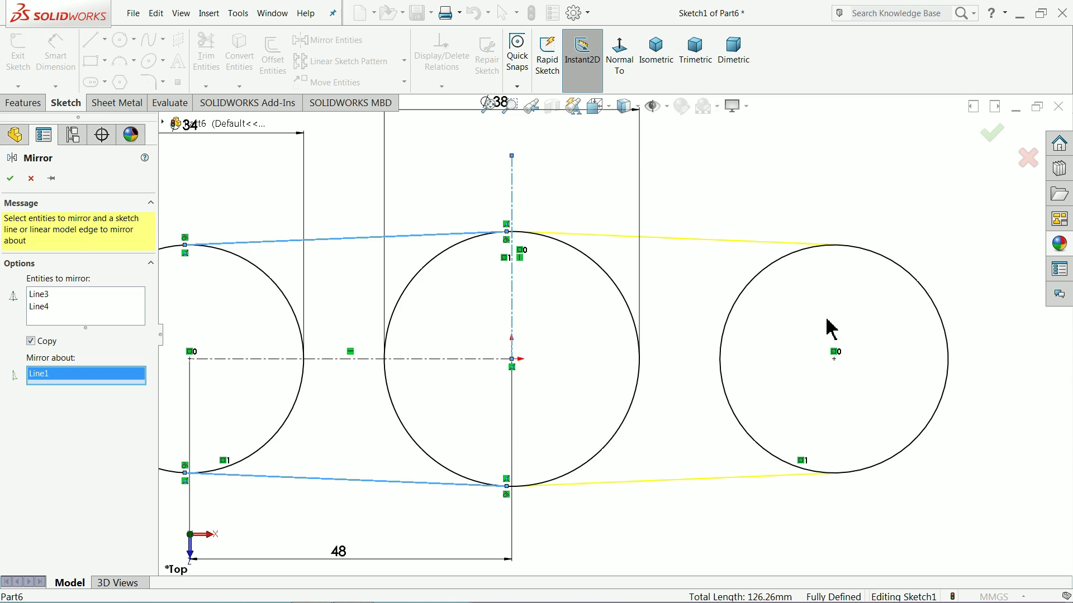
left_click(10, 178)
- Extrude the left, middle and right circles Mid Plane to a 35 mm depth
key("f")
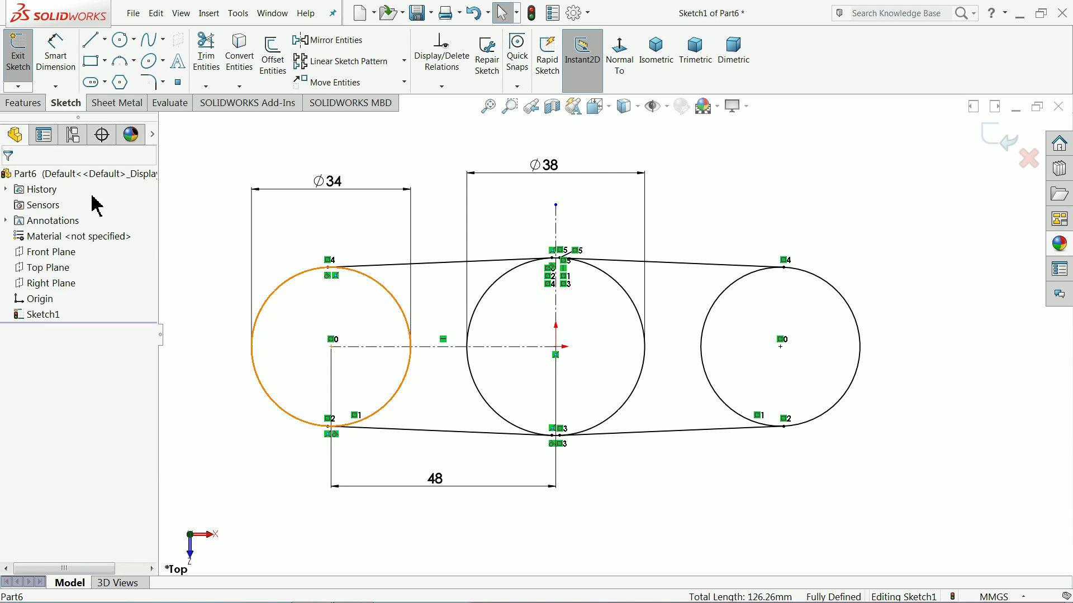
left_click(21, 104)
left_click(24, 56)
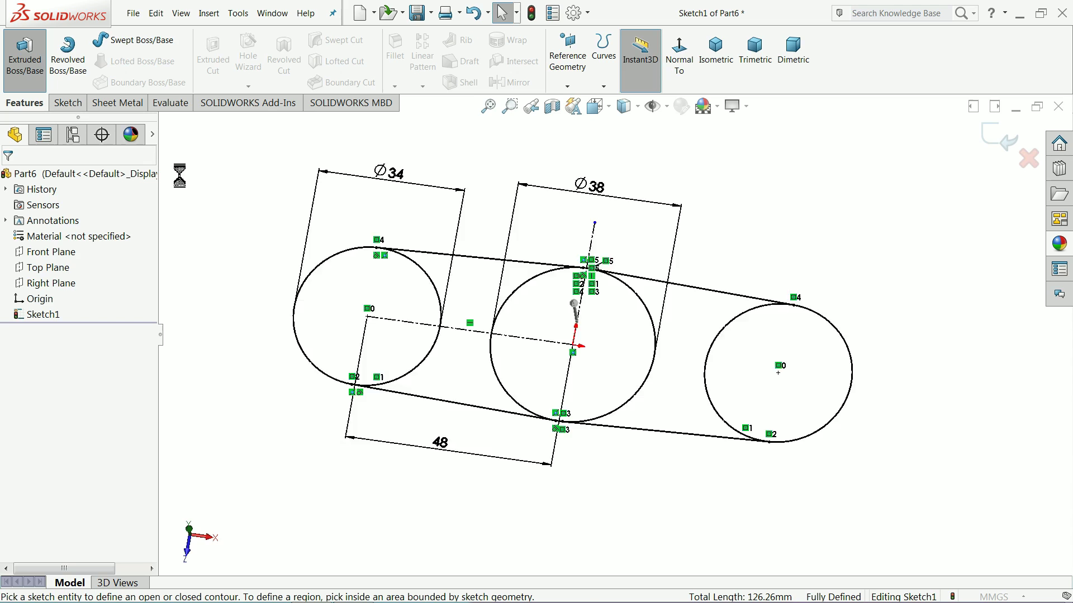
left_click(463, 310)
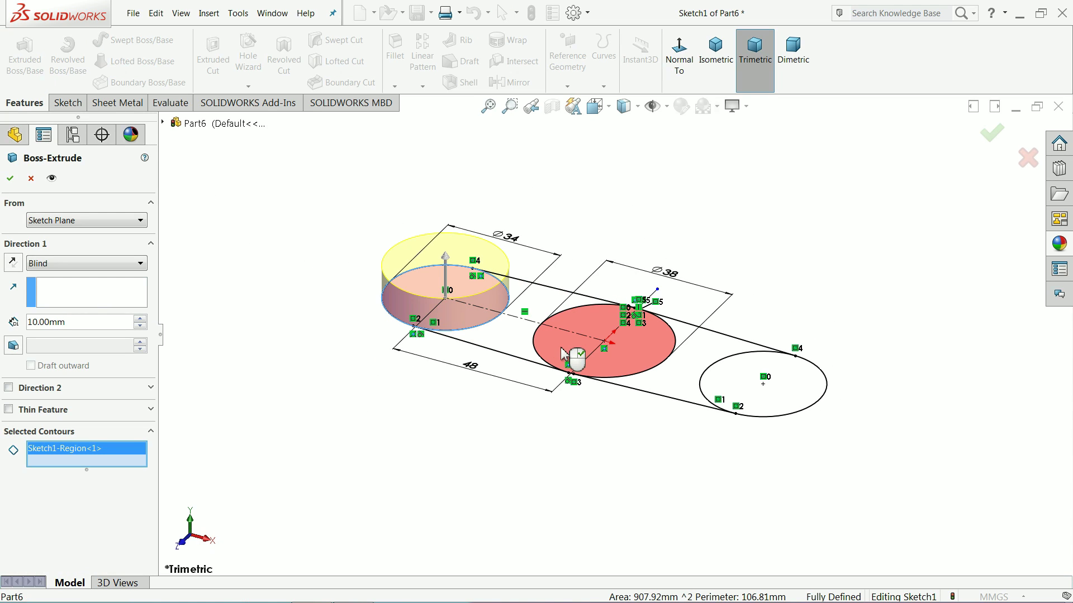
left_click(575, 360)
left_click(720, 386)
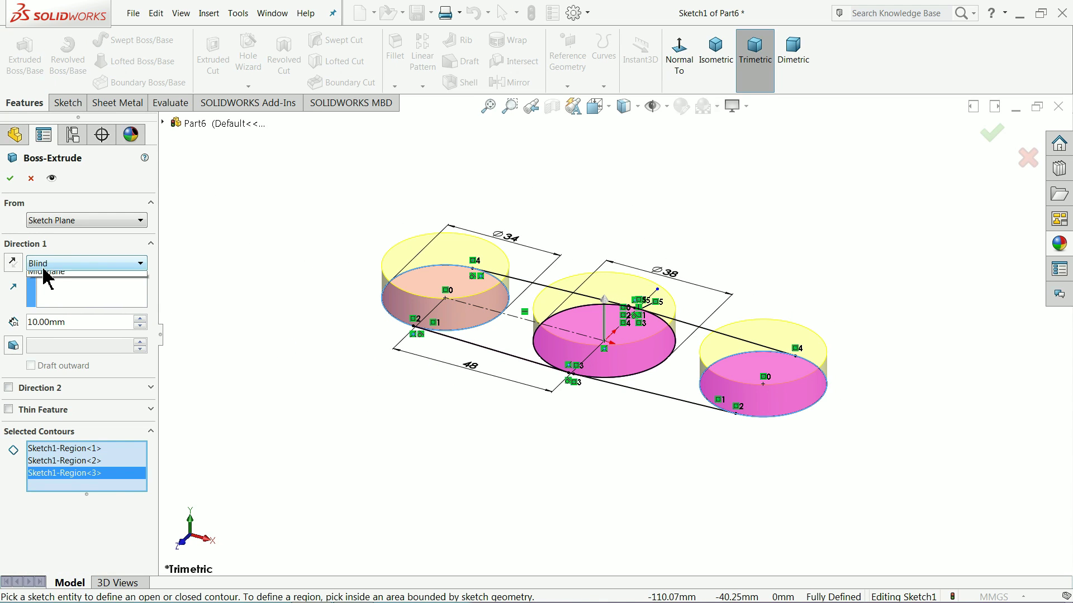
left_click(56, 338)
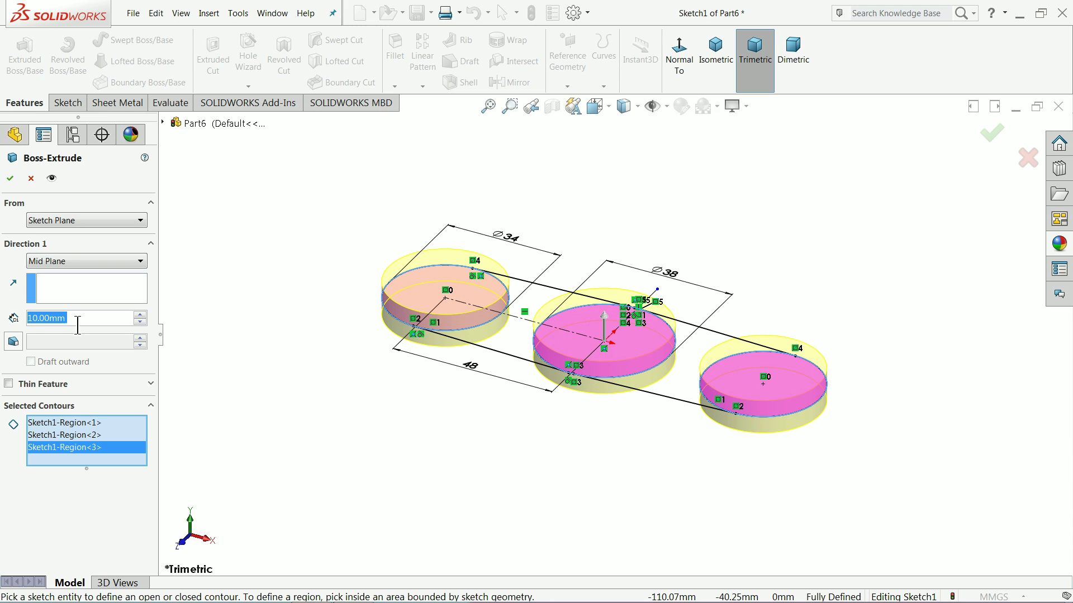
type("35")
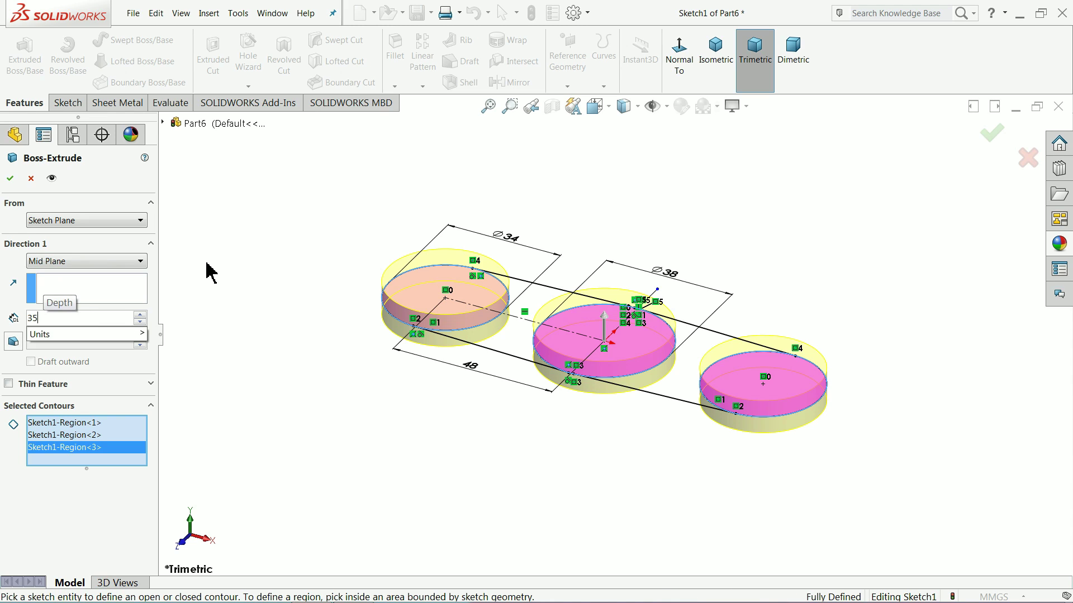
key("Return")
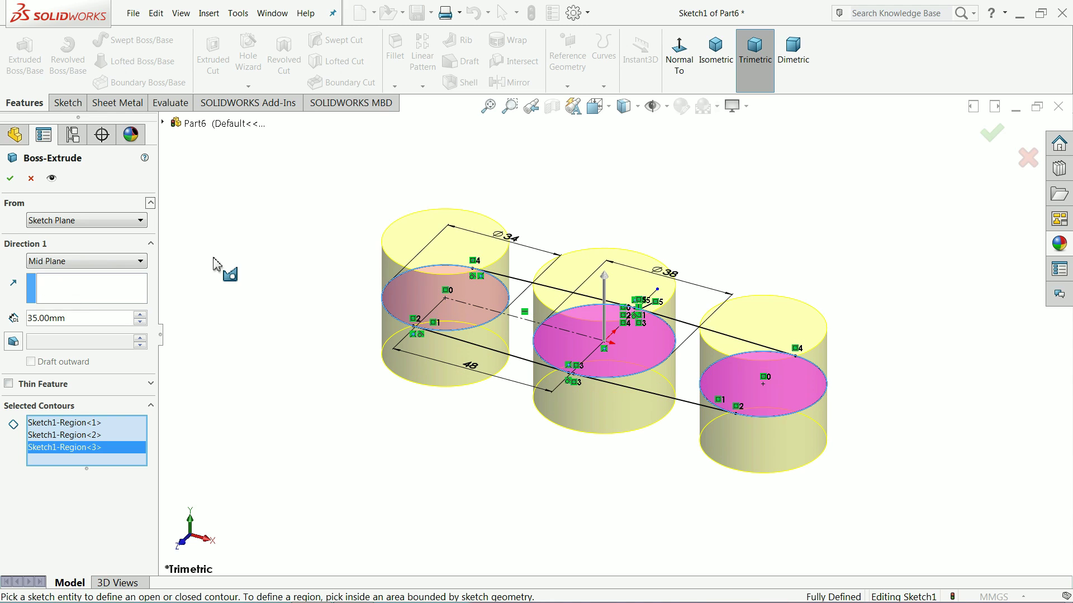
left_click(11, 180)
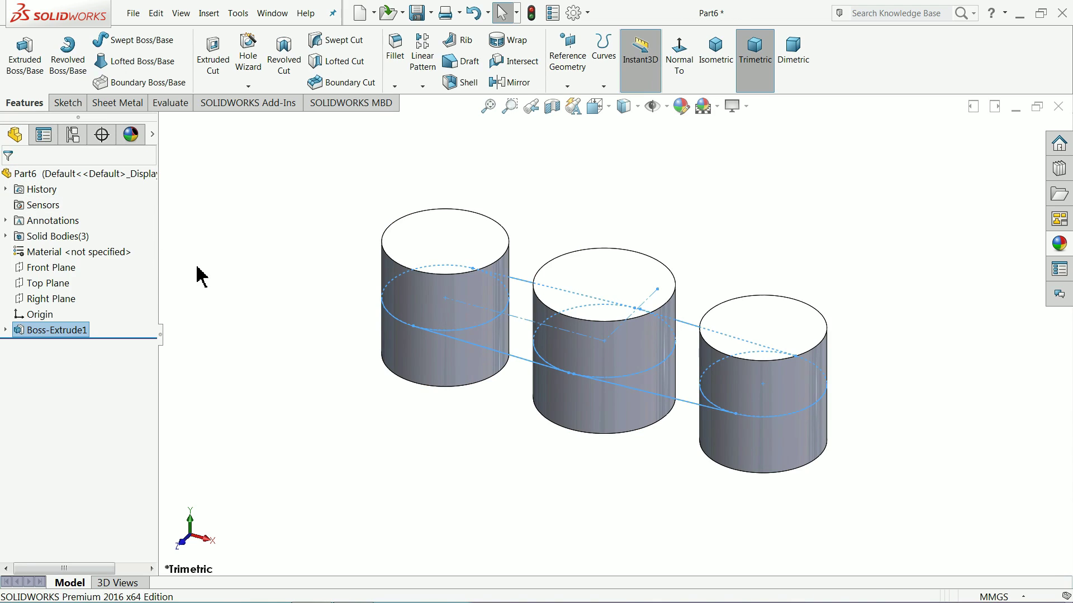
- Extrude Sketch1 again, selecting the two regions between the circles
left_click(5, 331)
left_click(41, 347)
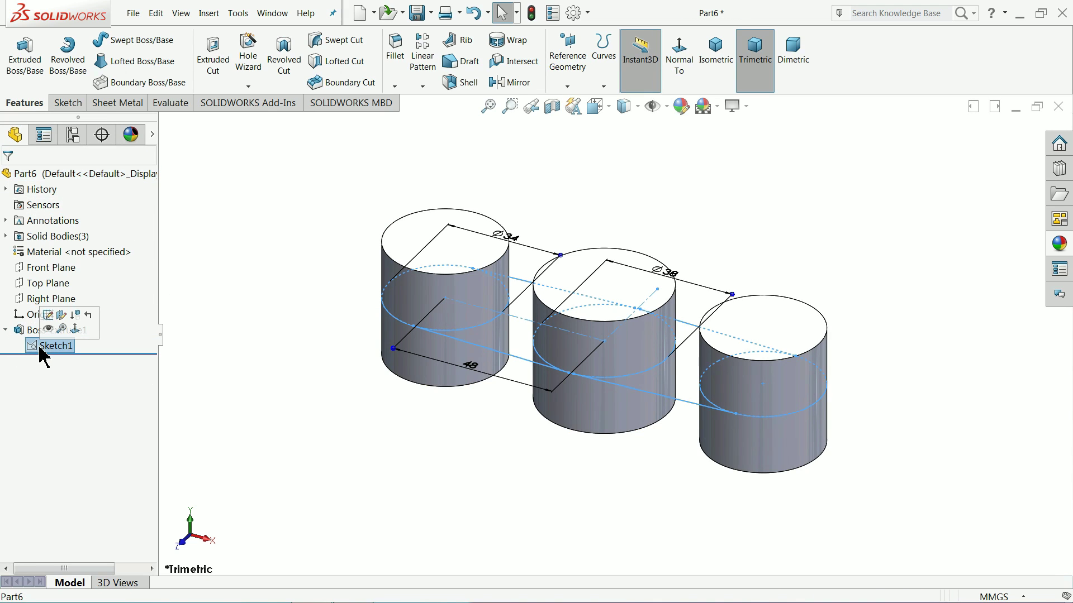
left_click(34, 79)
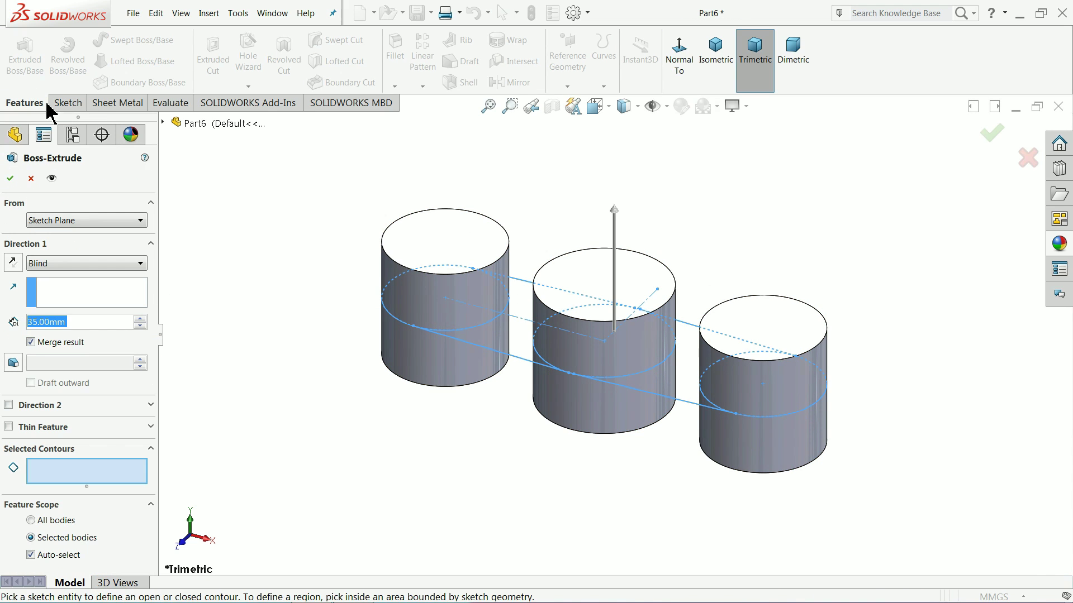
left_click(517, 338)
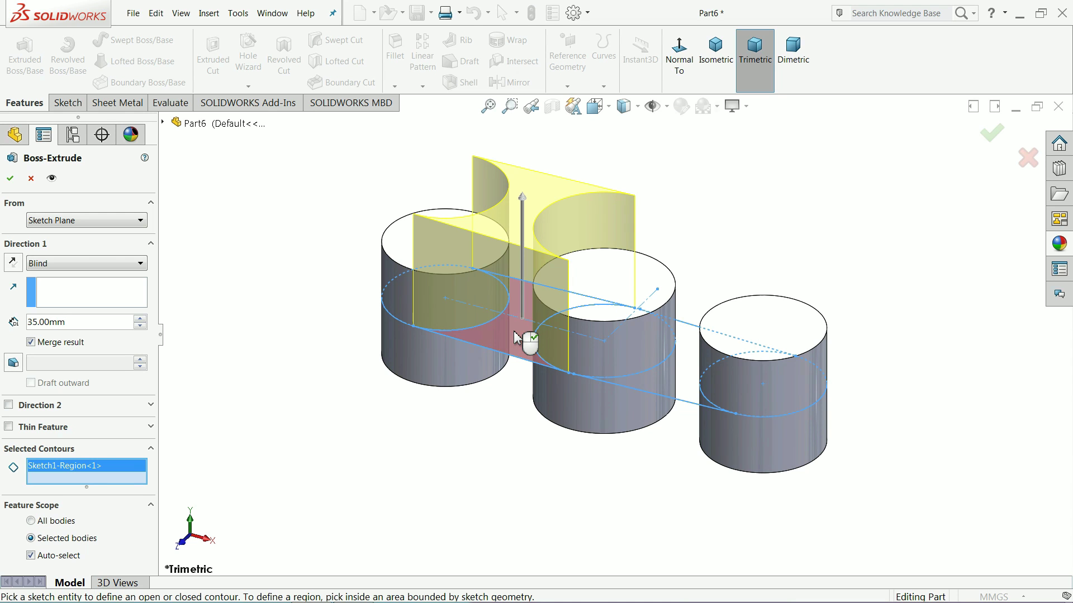
left_click(682, 386)
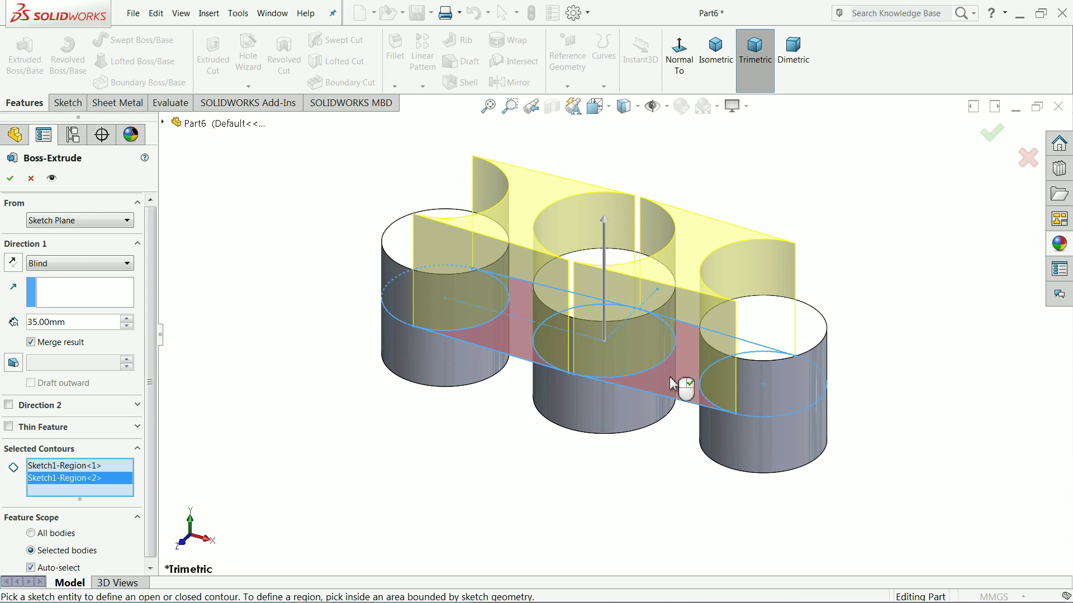
middle_click_drag(658, 344, 628, 349)
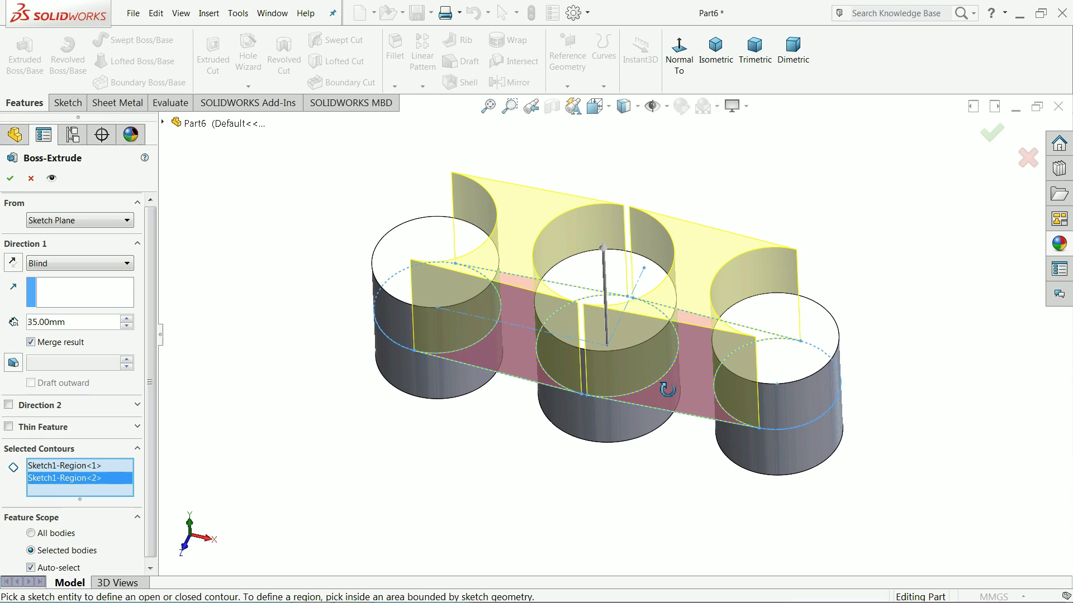
- Set the web extrusion to Mid Plane with 31 mm depth and confirm it
left_click(53, 265)
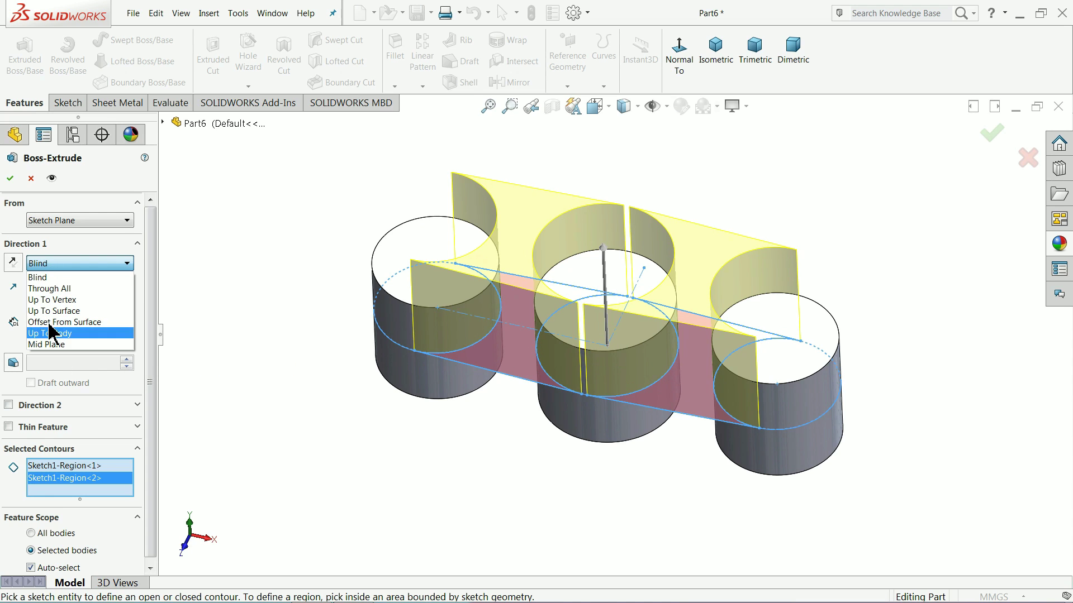
left_click(50, 349)
type("31")
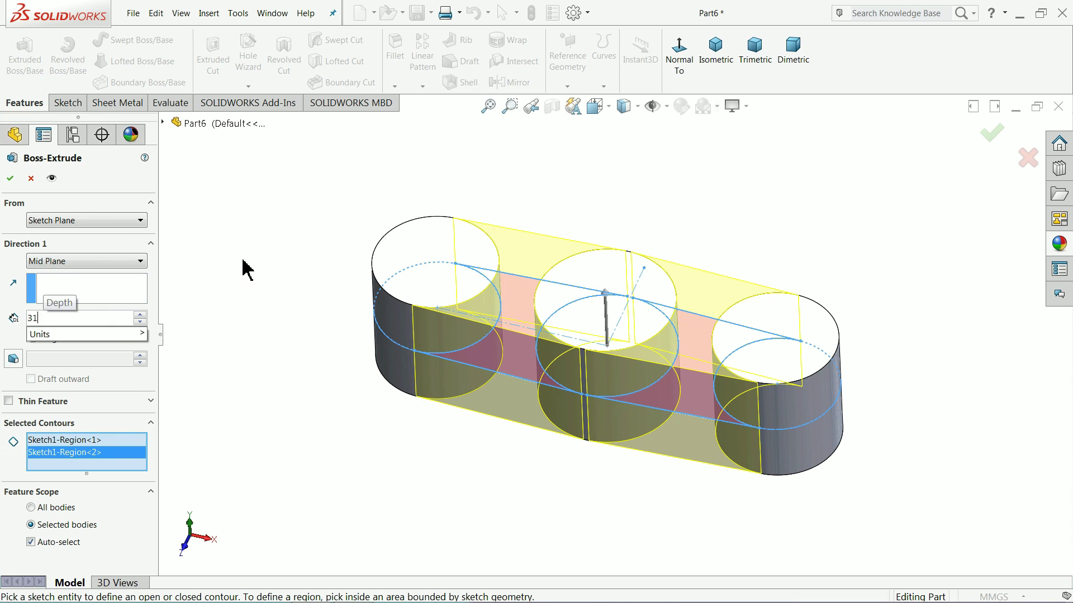
key("Return")
middle_click_drag(279, 330, 311, 313)
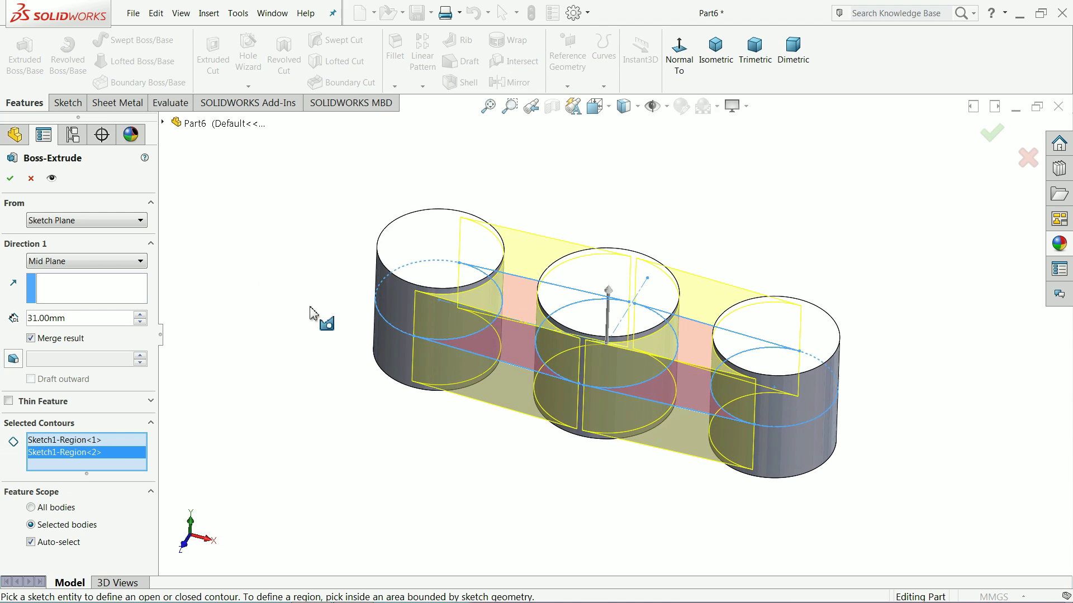
left_click(10, 179)
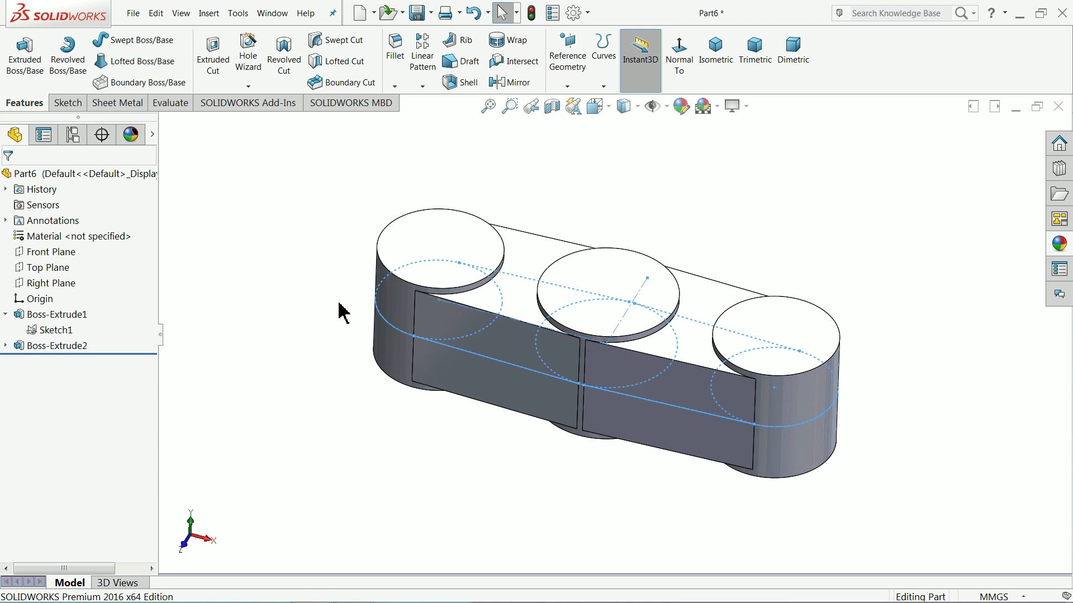
middle_click_drag(337, 309, 395, 335)
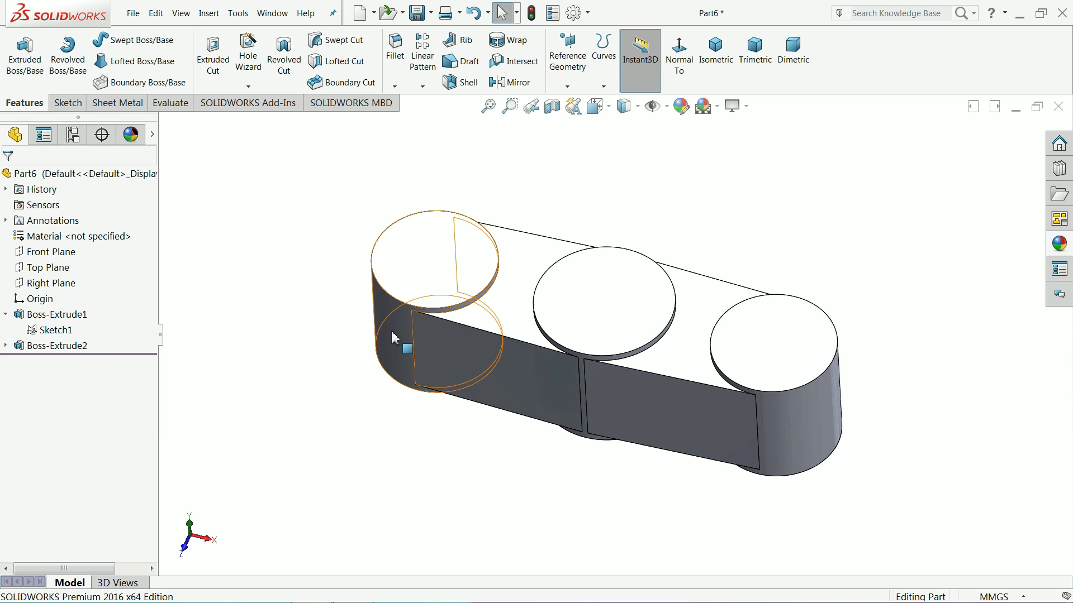
- Sketch on the left cylinder's top face a circle centred in each outer boss
left_click(442, 270)
left_click(489, 220)
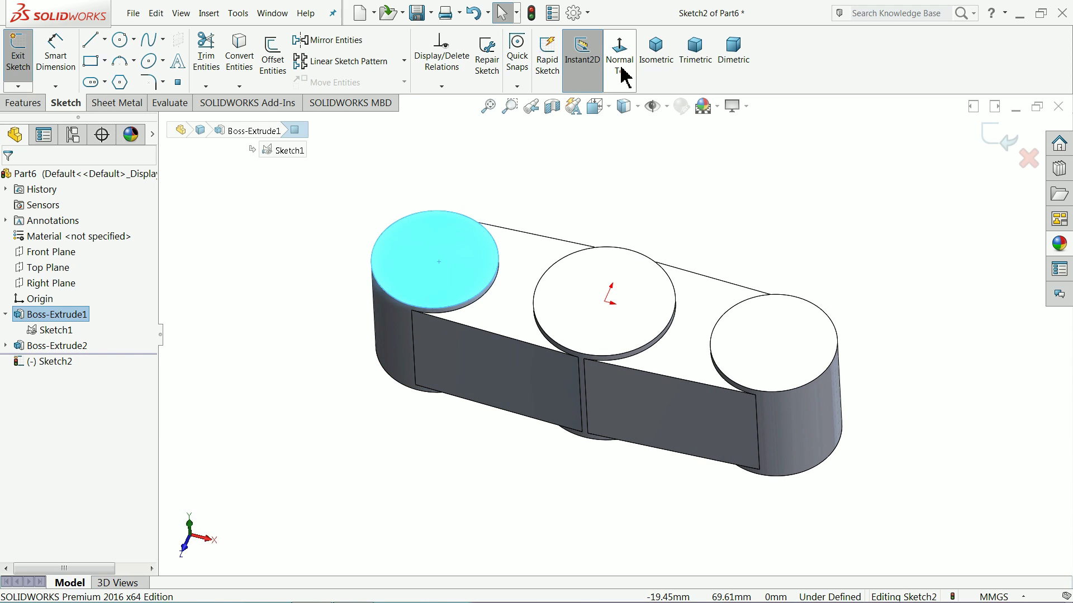
left_click(621, 75)
left_click(119, 39)
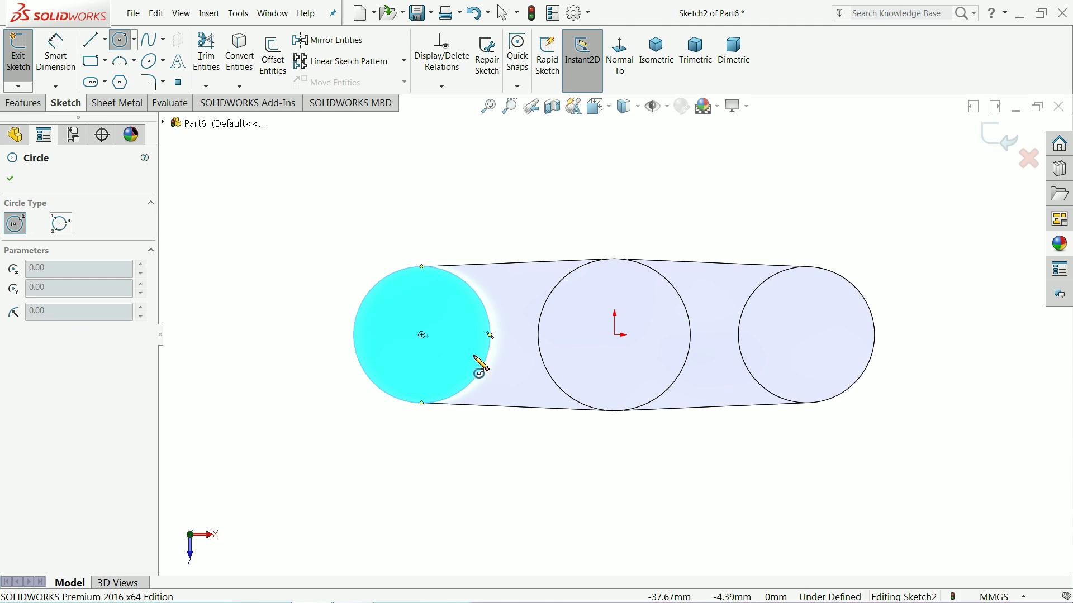
left_click_drag(422, 335, 427, 285)
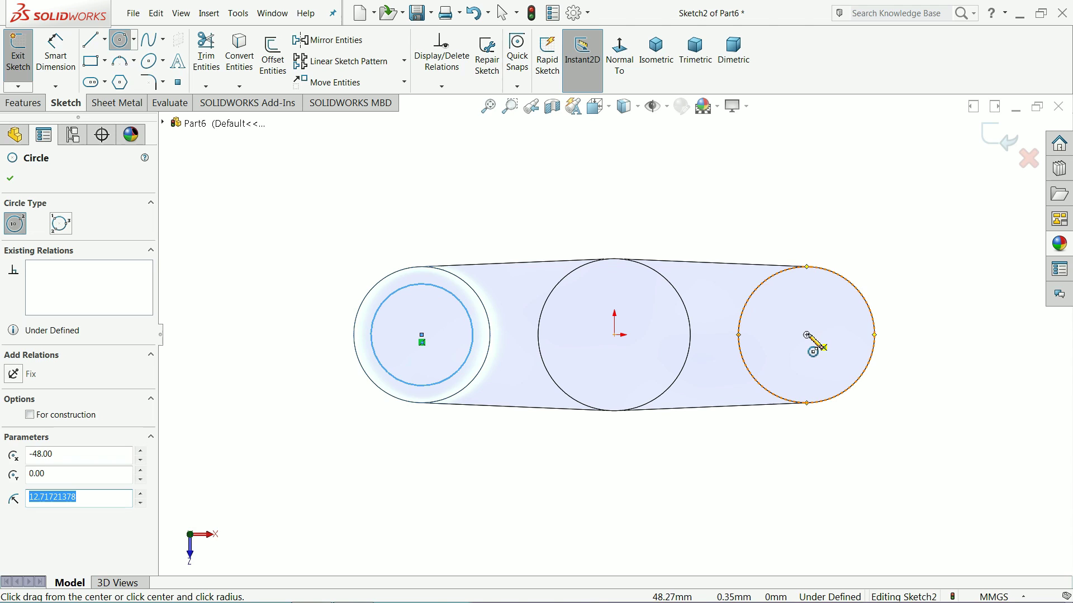
left_click_drag(807, 335, 807, 283)
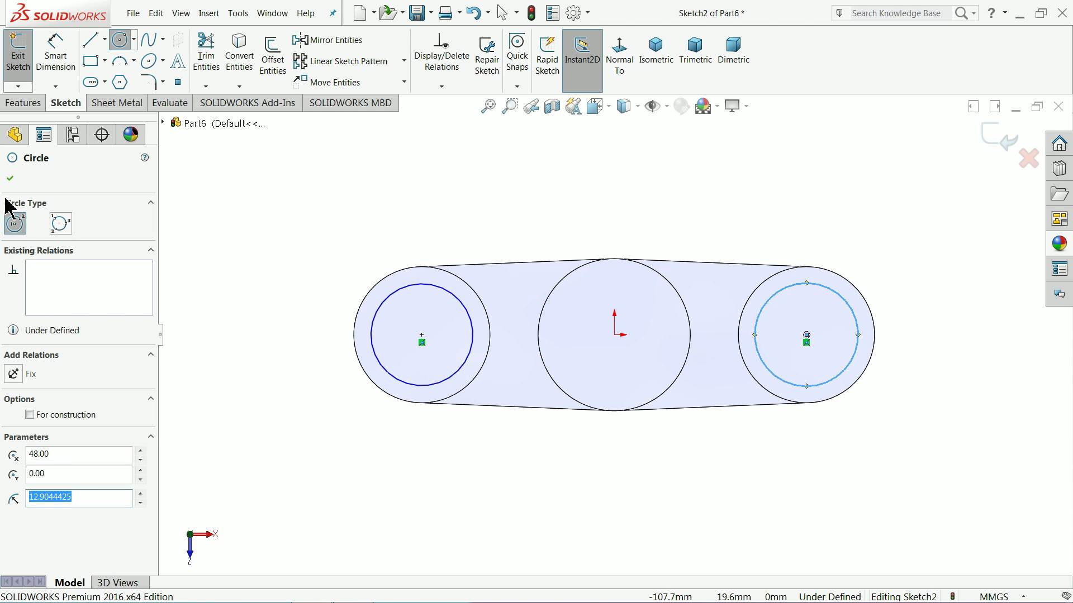
left_click(10, 178)
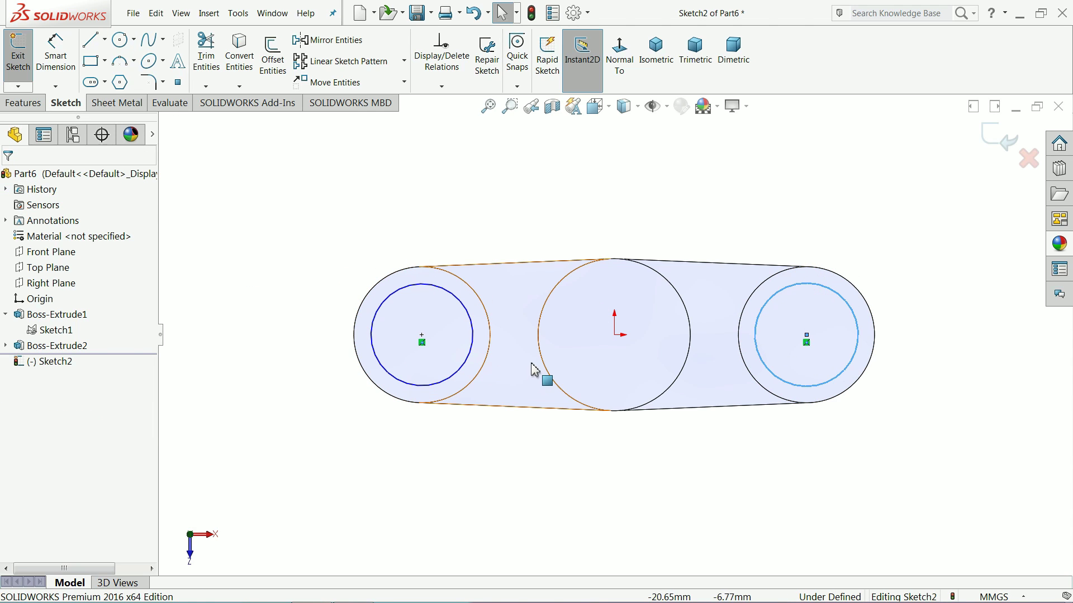
- Make the two circles Equal and dimension one to Ø22
left_click(475, 353, "ctrl")
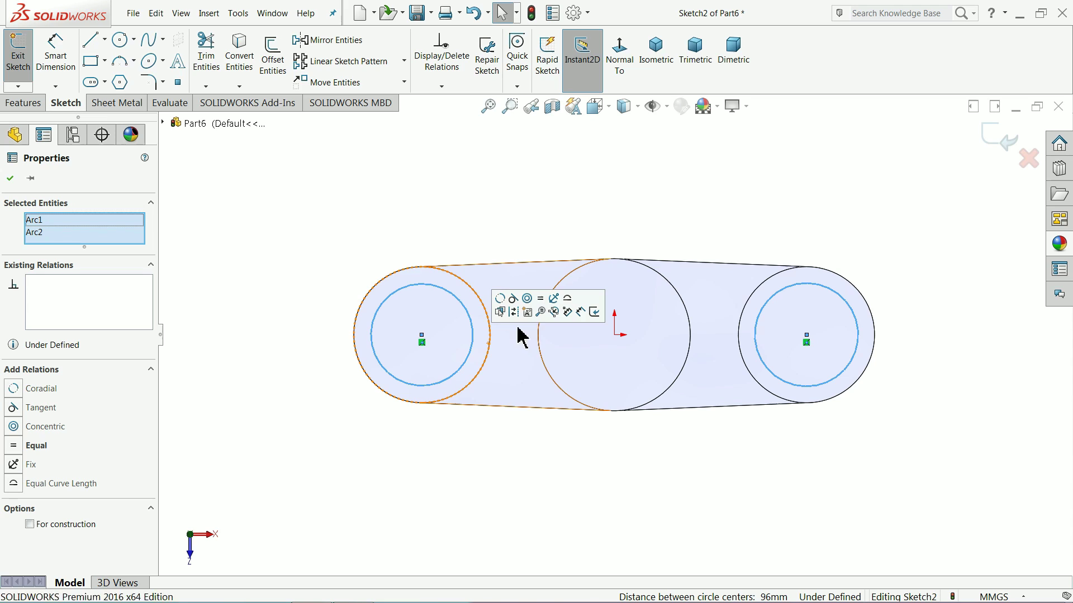
left_click(541, 299)
left_click(55, 56)
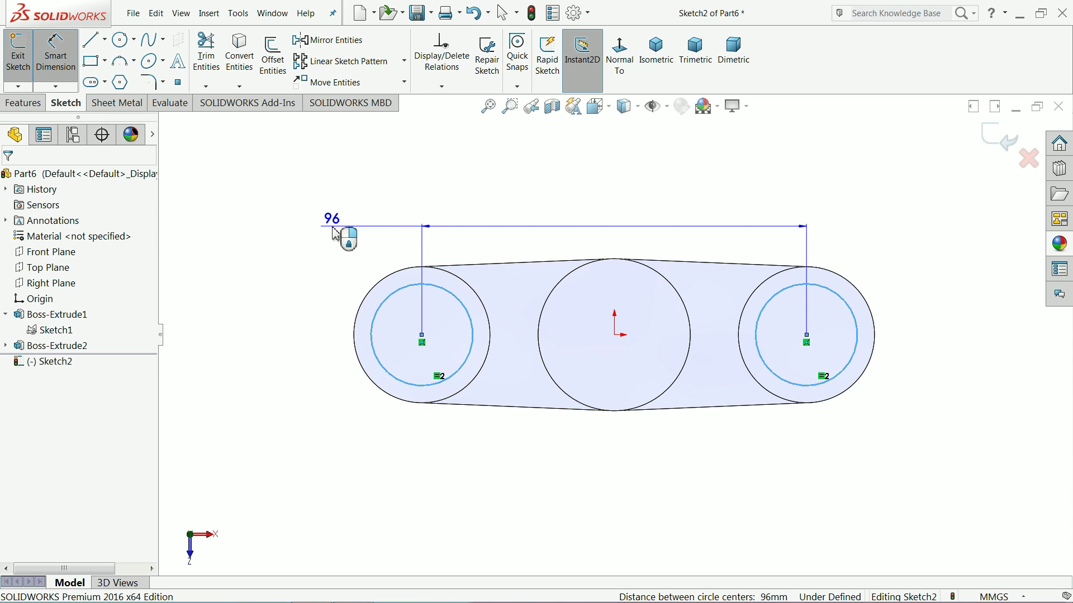
key("Escape")
key("Escape")
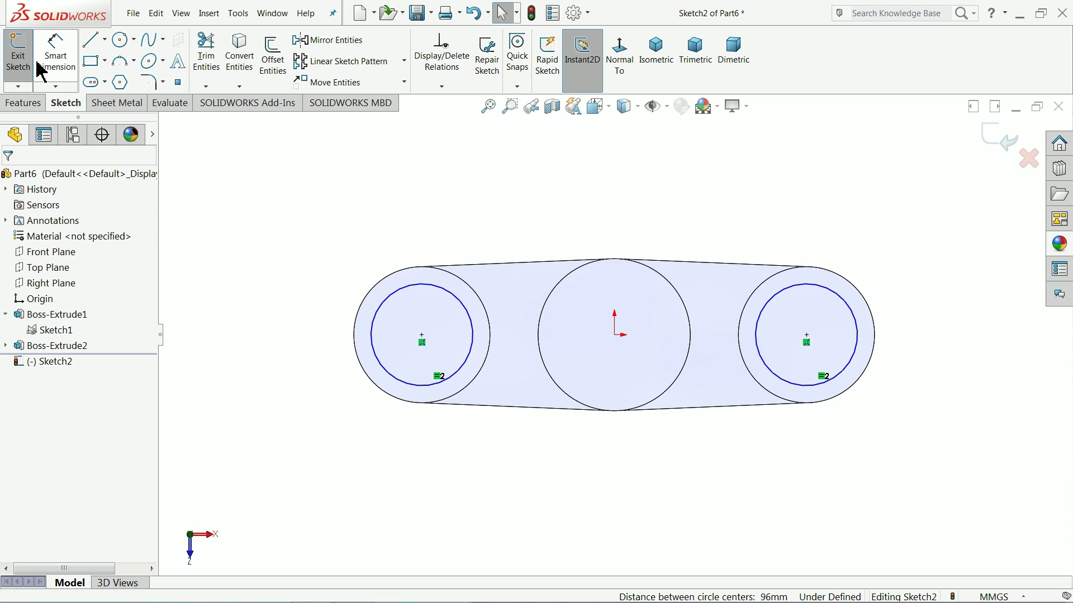
left_click(53, 59)
left_click(401, 291)
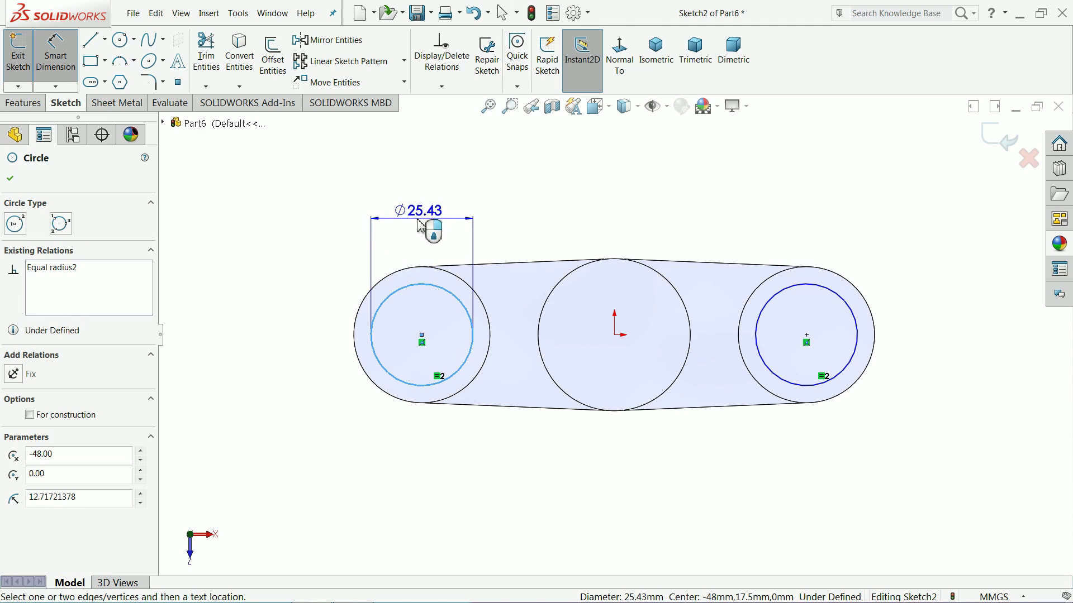
left_click(419, 223)
type("22")
key("Return")
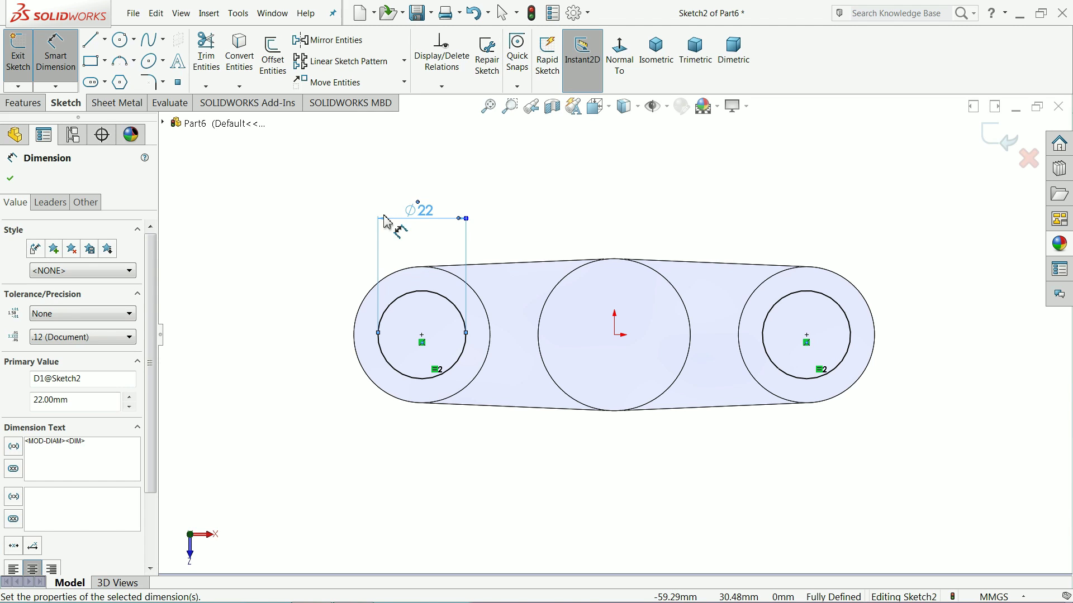
left_click(24, 103)
- Cut the Ø22 circles with an Extruded Cut set to Up To Next
left_click(212, 64)
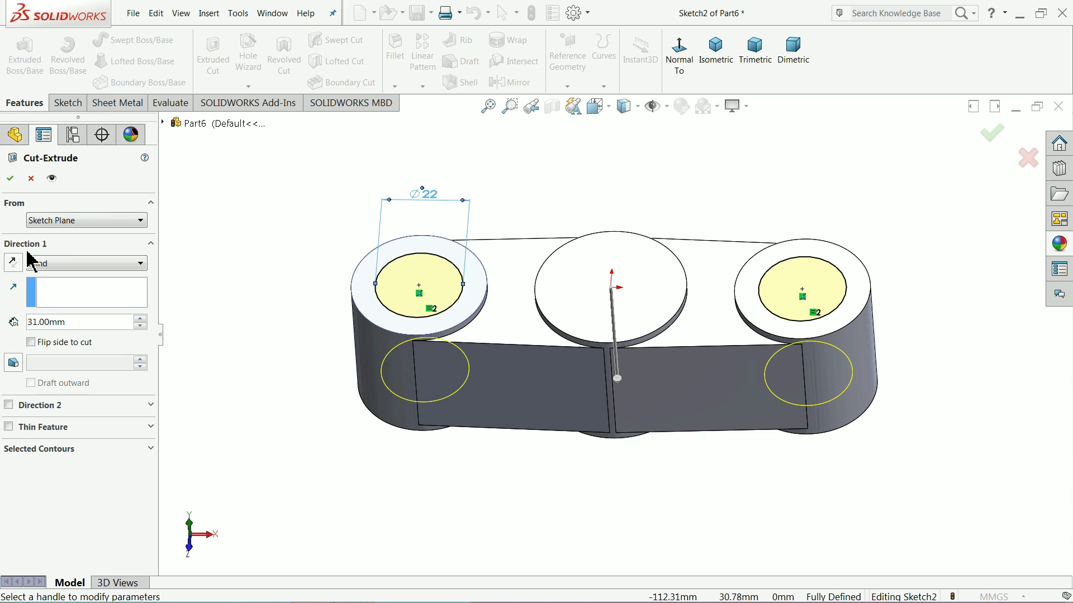
left_click(30, 263)
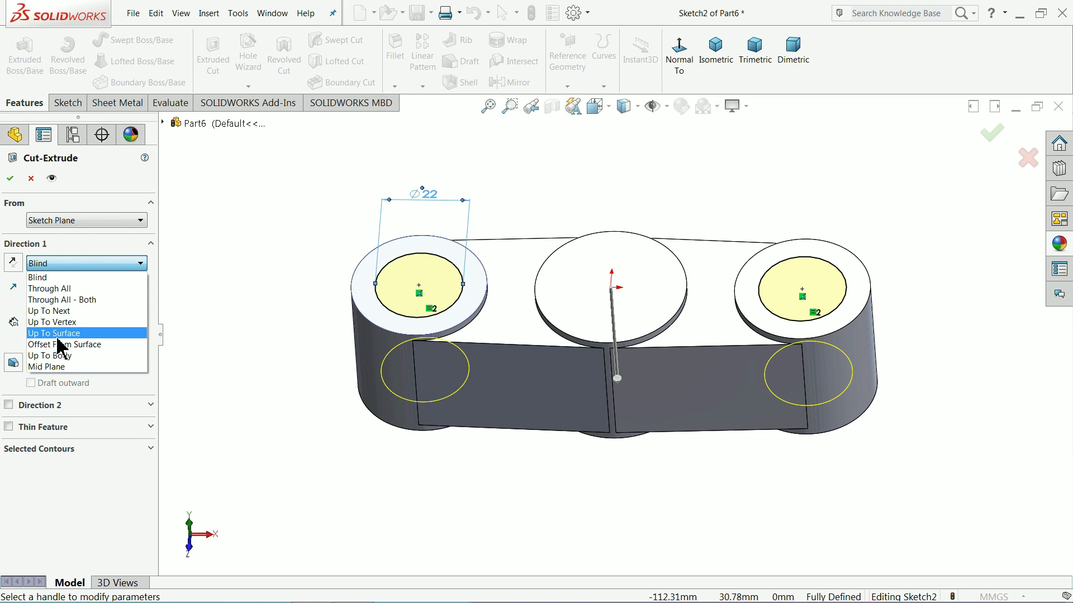
left_click(50, 311)
middle_click_drag(235, 367, 280, 358)
left_click(10, 179)
- Select the middle boss top face, view it Normal To, and start the Hole Wizard
left_click(618, 299)
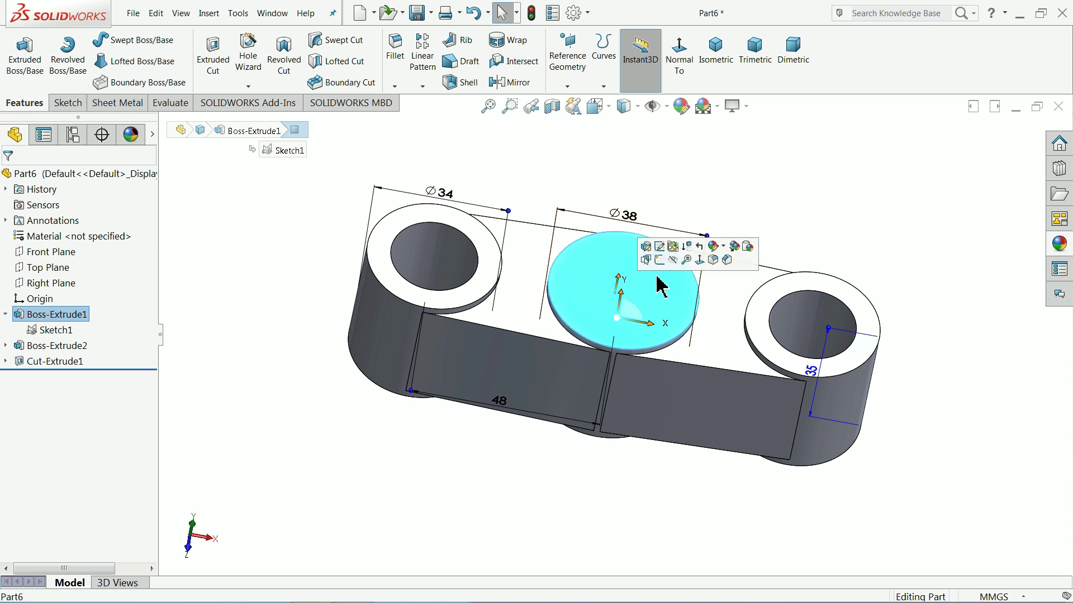
left_click(681, 63)
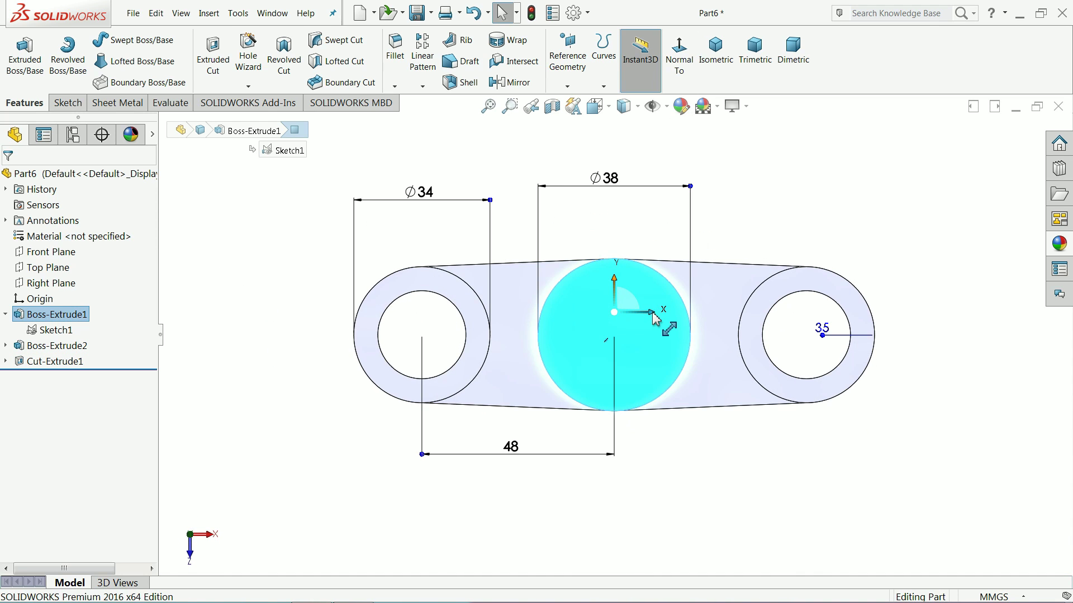
left_click(249, 62)
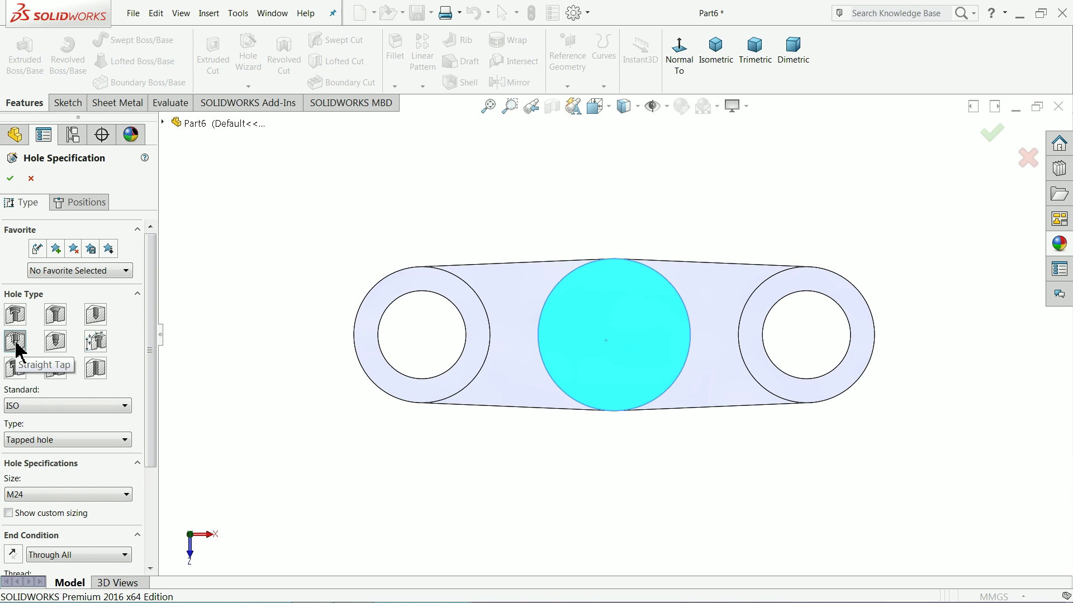
- Specify a Drill sizes hole of Ø24.0, Through All, then go to Positions
left_click(96, 317)
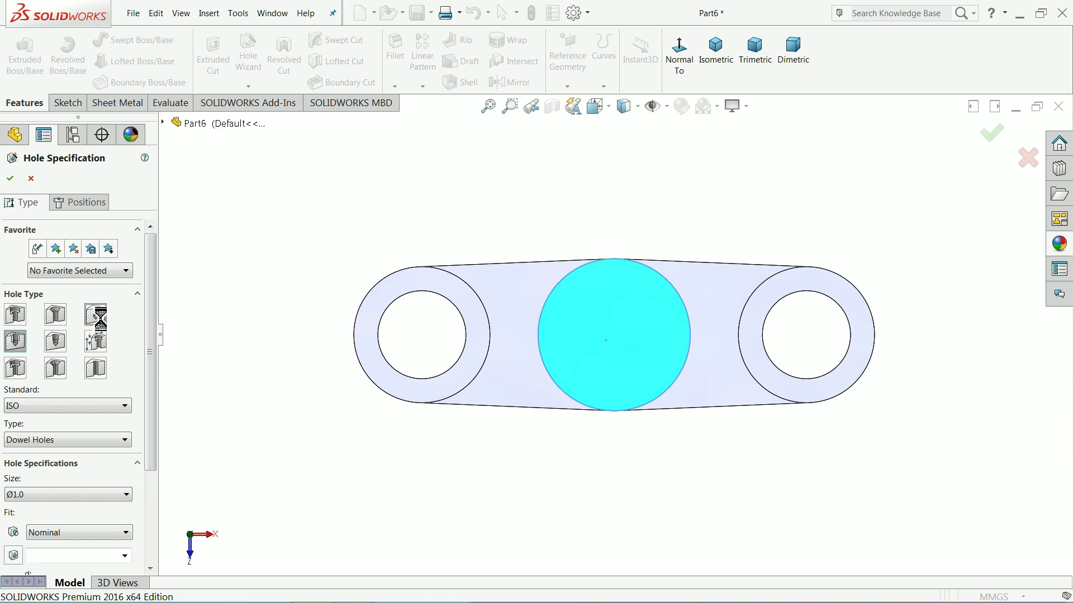
left_click(46, 443)
left_click(29, 467)
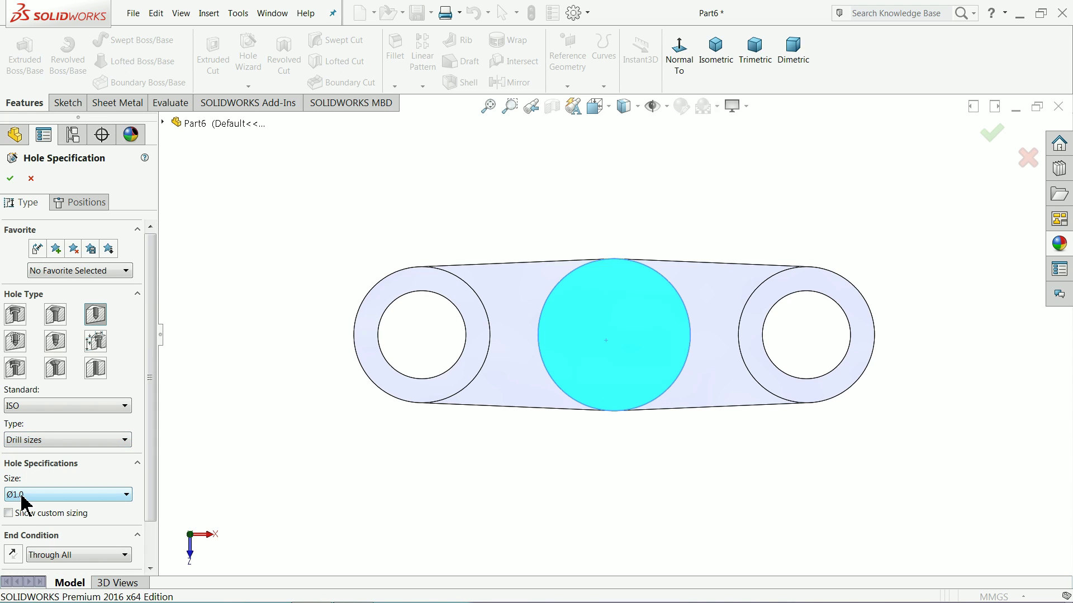
left_click(21, 496)
scroll(39, 475, "down", 8)
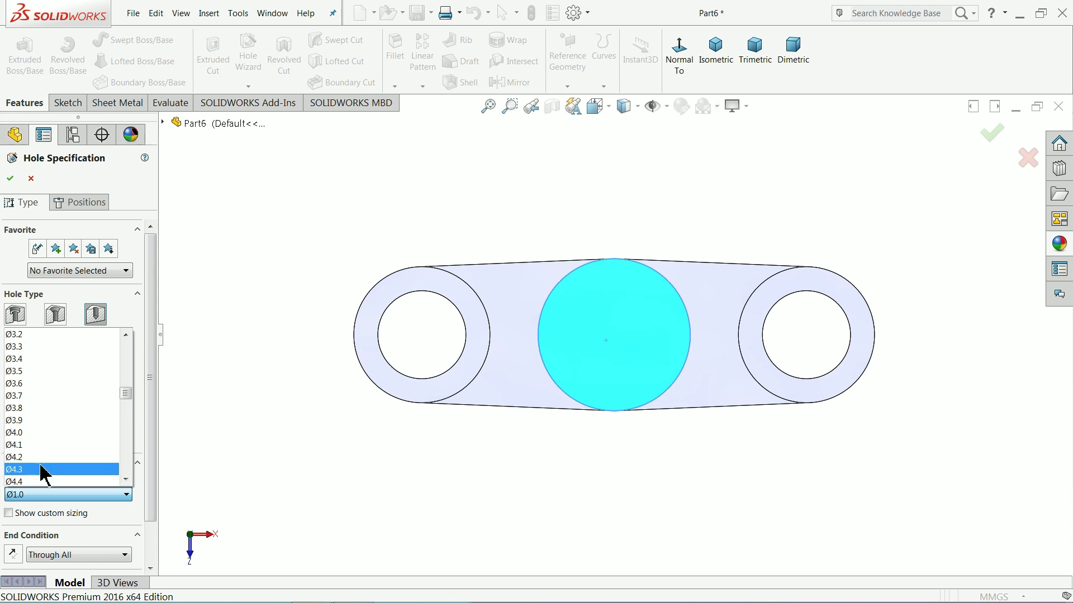
scroll(33, 467, "down", 3)
left_click_drag(125, 407, 126, 474)
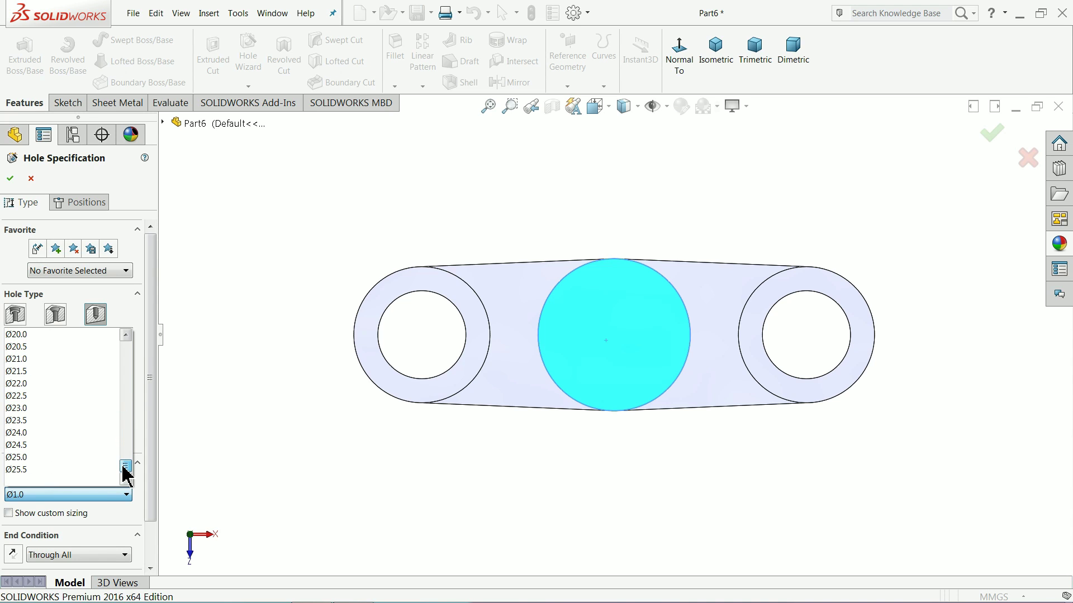
left_click(23, 434)
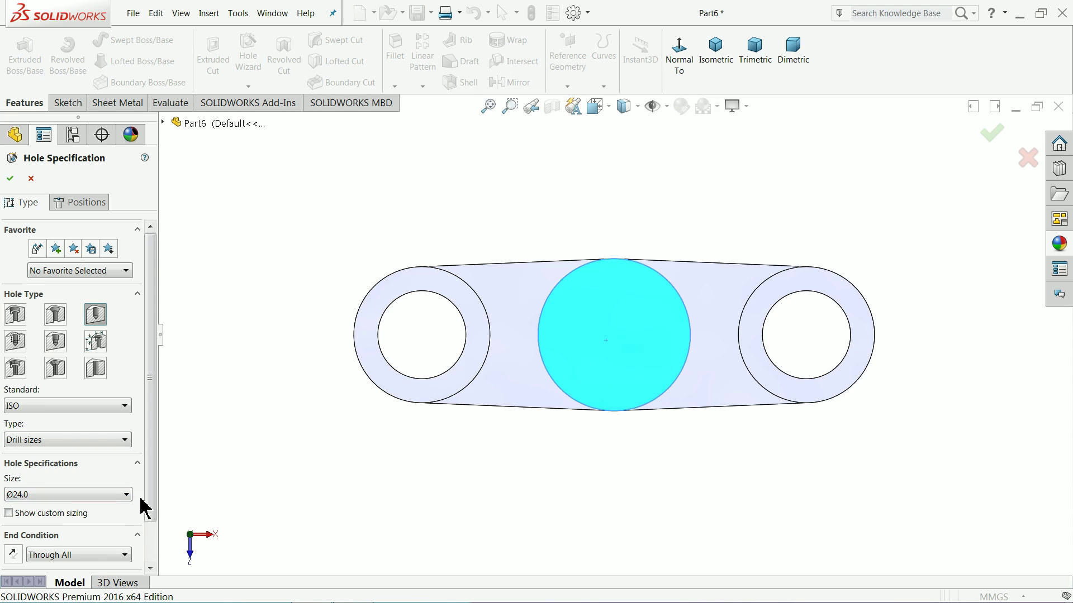
scroll(149, 503, "down", 2)
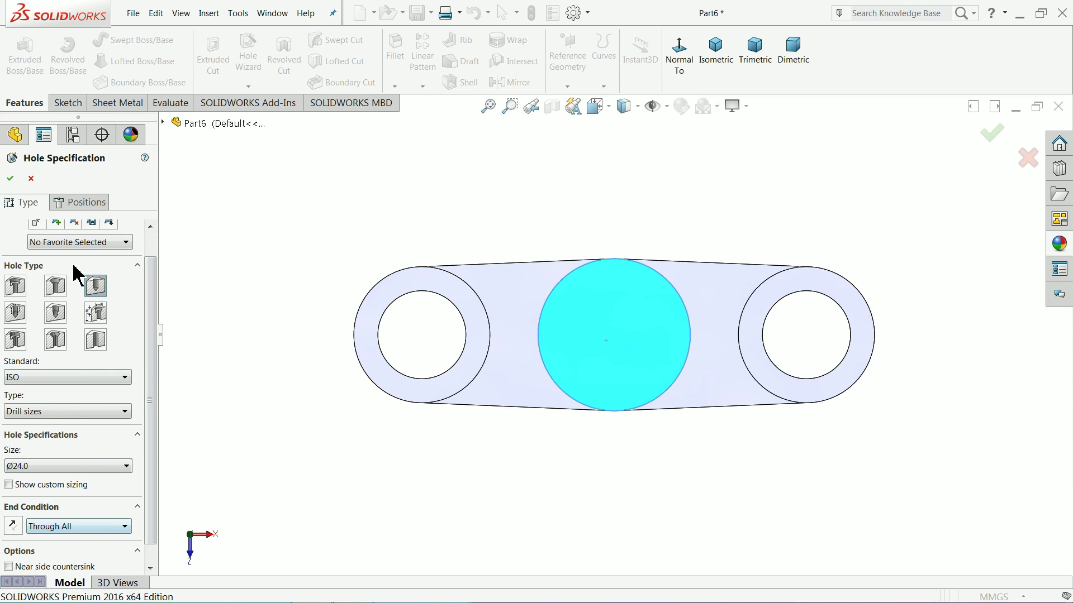
left_click(78, 203)
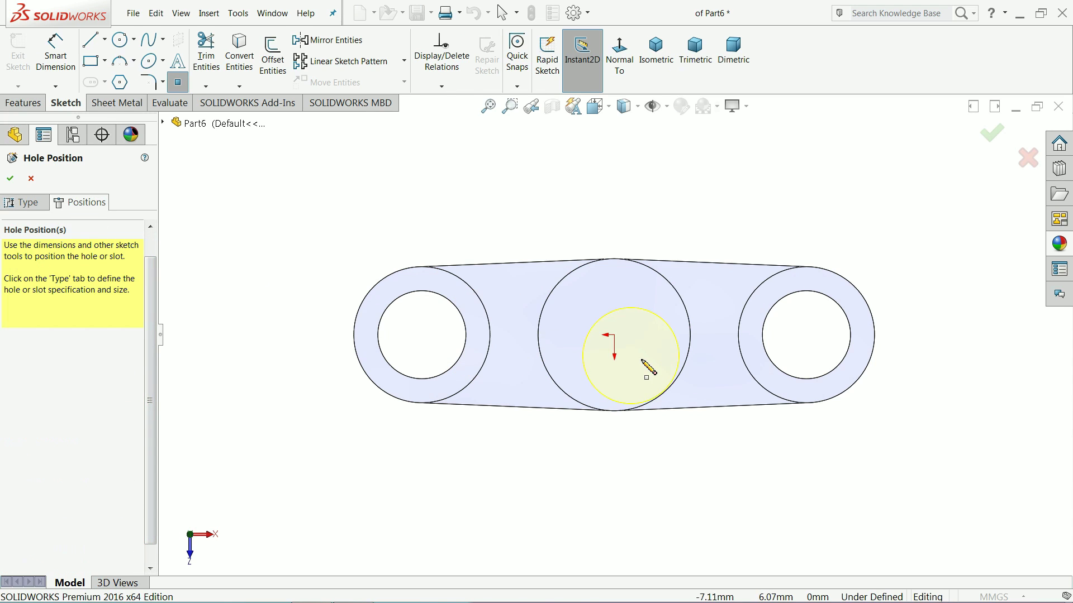
- Place the Ø24.0 hole at the middle boss centre, then start a fillet
left_click(614, 335)
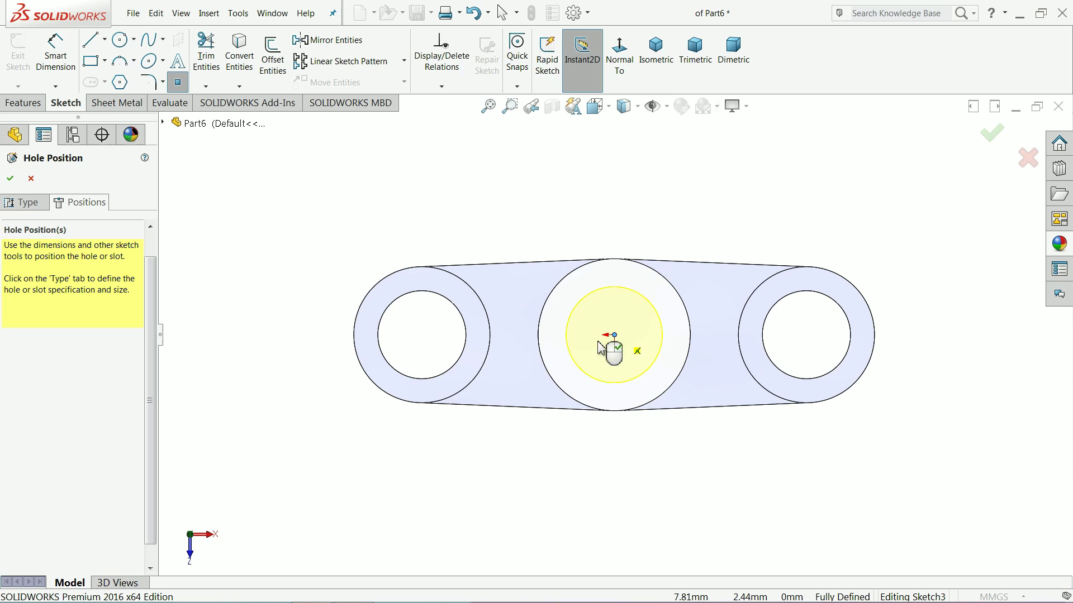
left_click(10, 181)
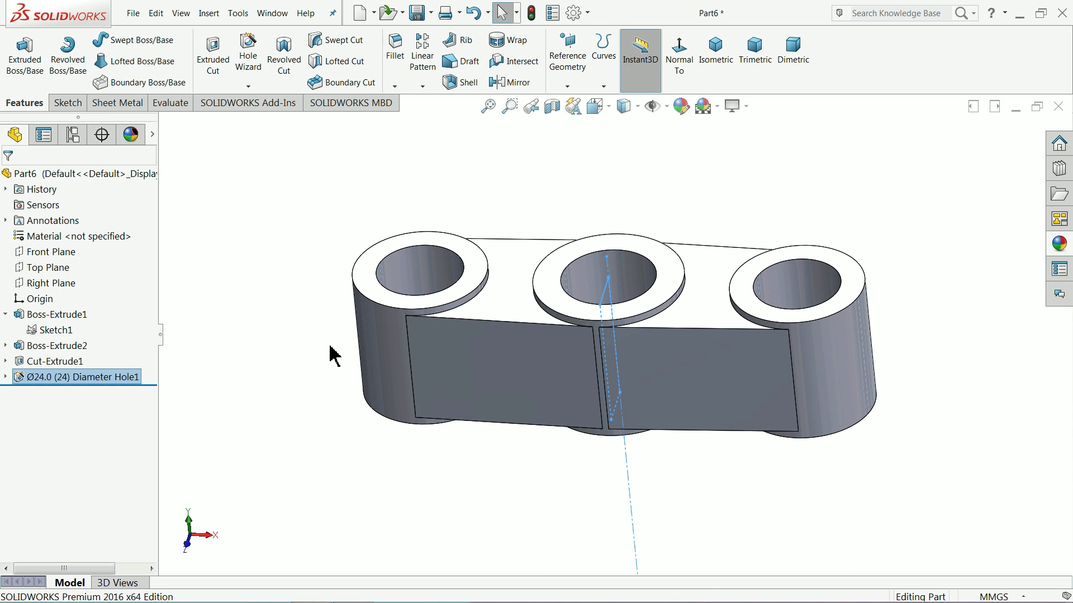
mouse_move(347, 376)
middle_mouse_down()
mouse_move(314, 483)
mouse_move(340, 373)
middle_mouse_up()
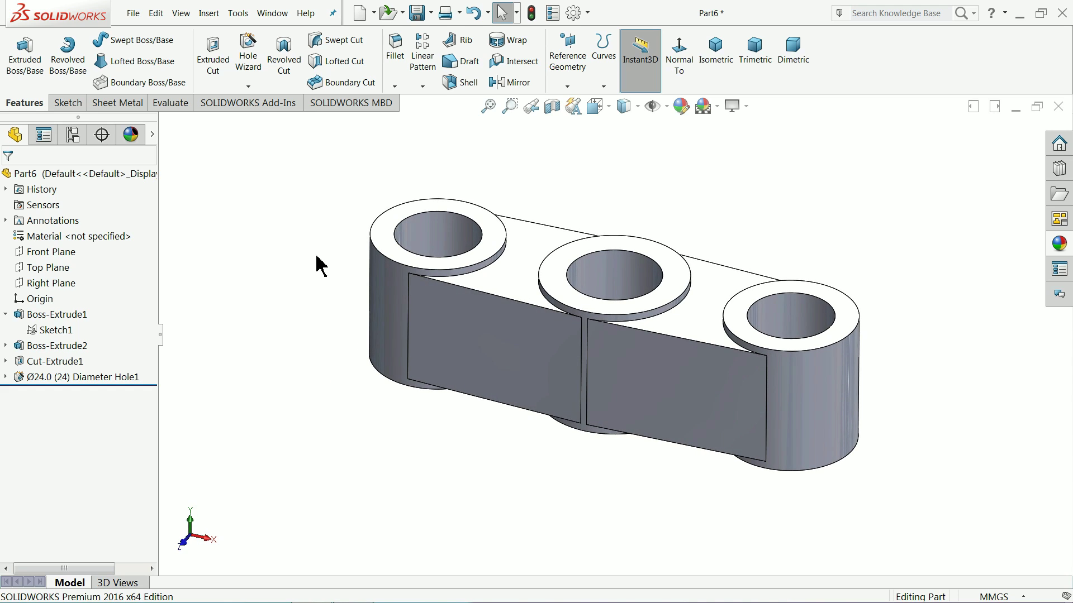
left_click(398, 56)
scroll(598, 306, "down", 5)
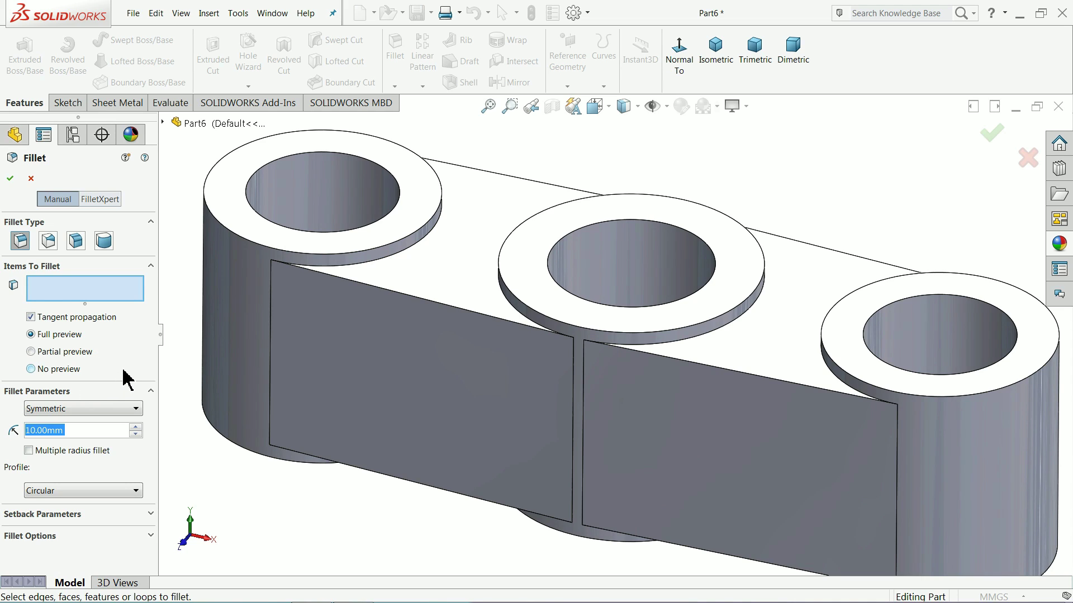
- Set the fillet radius to 2 mm and pick the left boss's top and bottom edges
type("2")
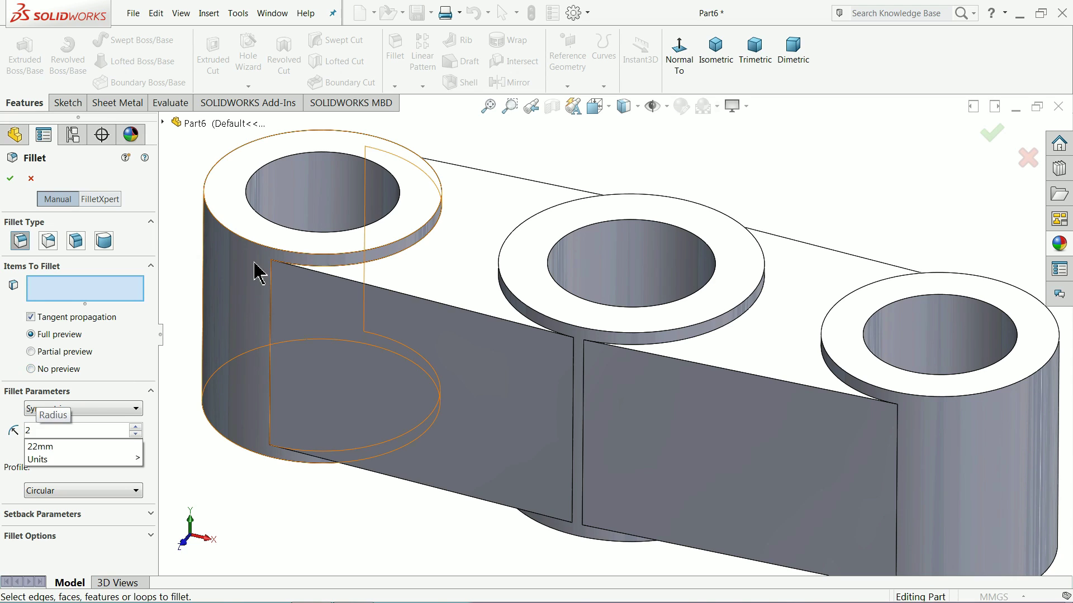
key("Return")
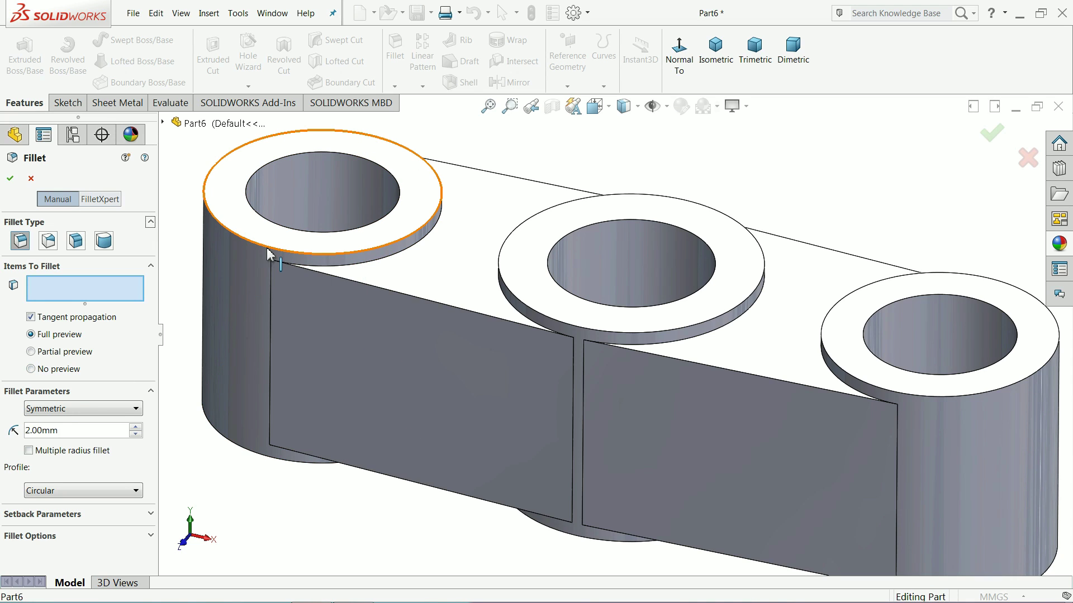
left_click(268, 249)
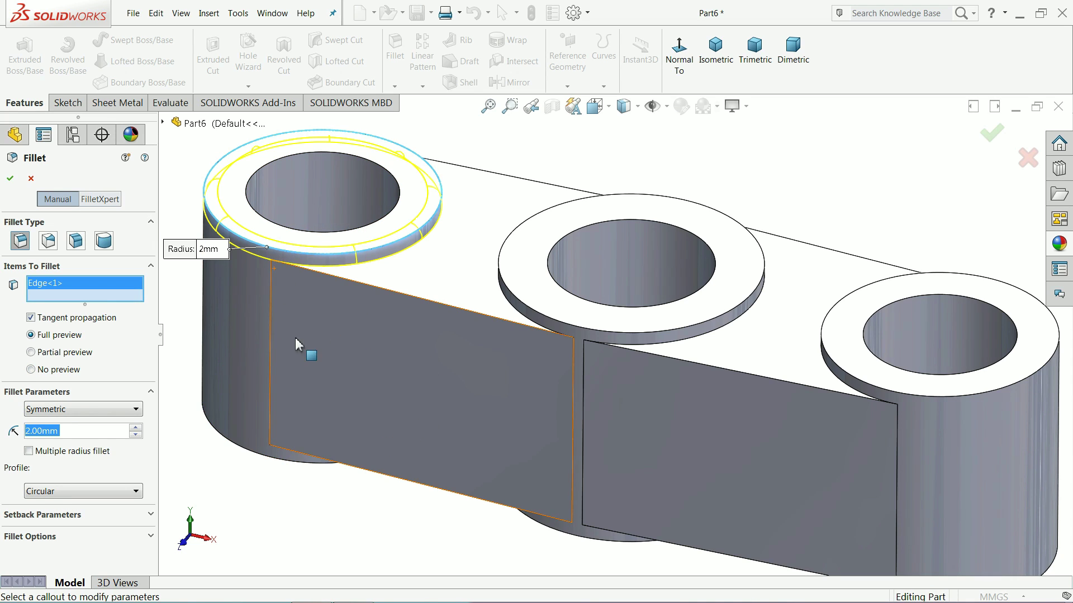
left_click(290, 468)
scroll(676, 469, "up", 3)
scroll(858, 380, "down", 1)
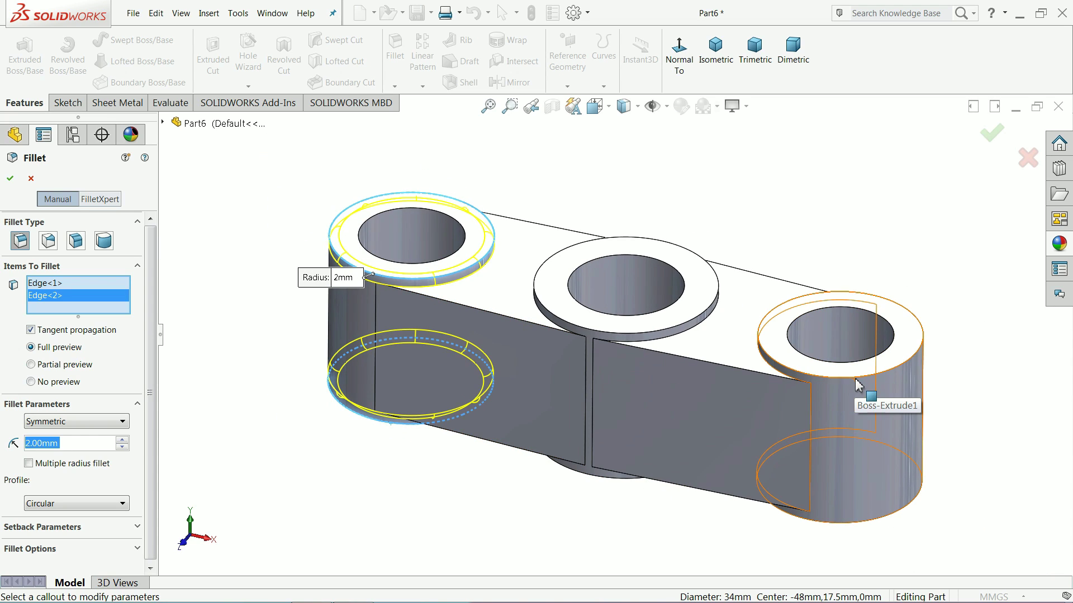
- Add the right and middle bosses' top and bottom edges and apply the 2 mm fillet
left_click(856, 380)
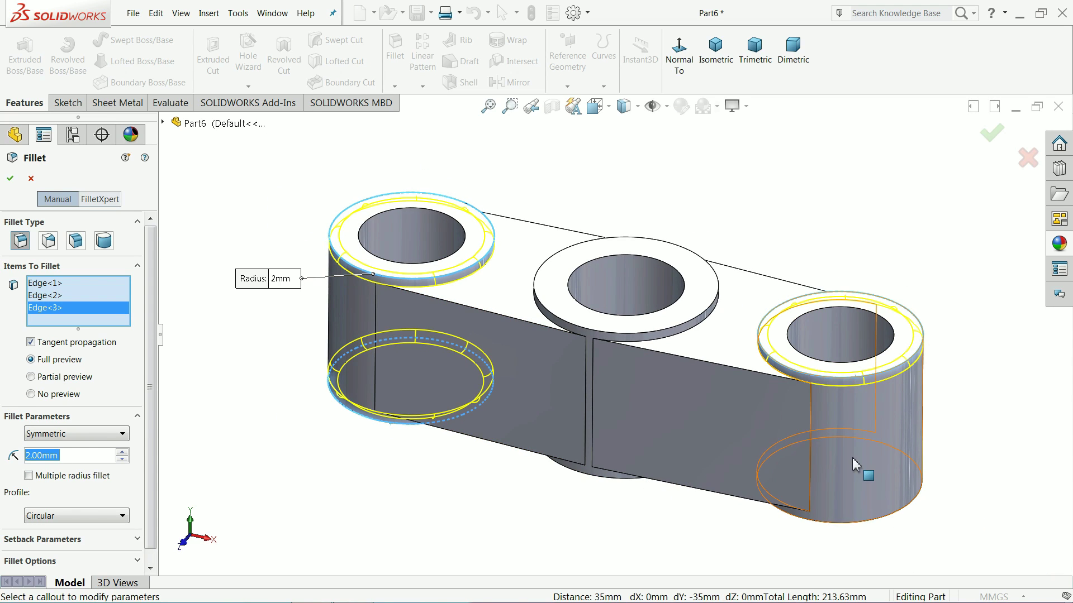
left_click(854, 528)
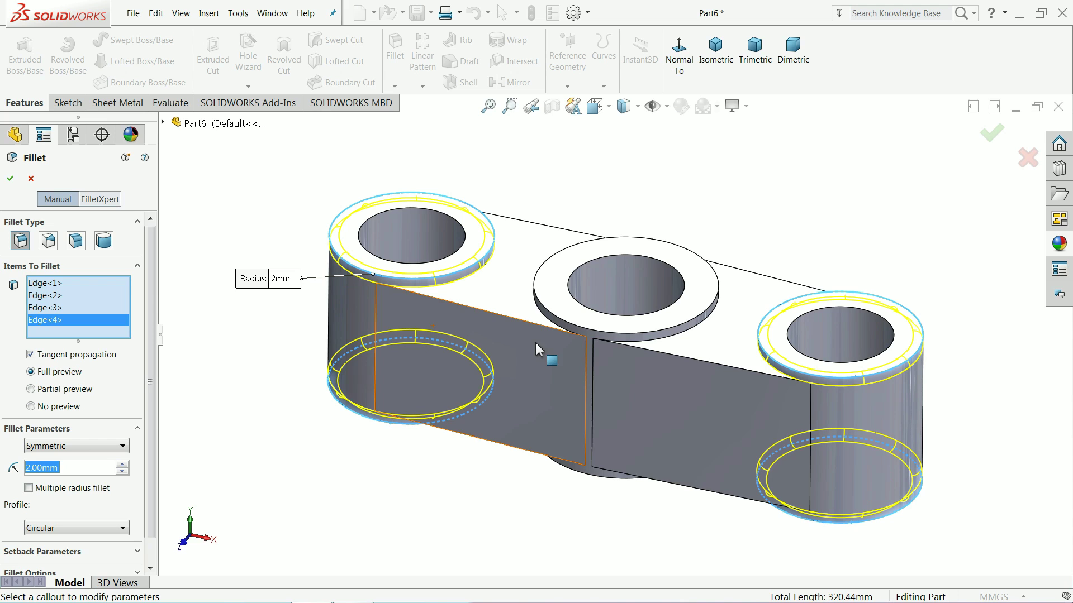
left_click(635, 338)
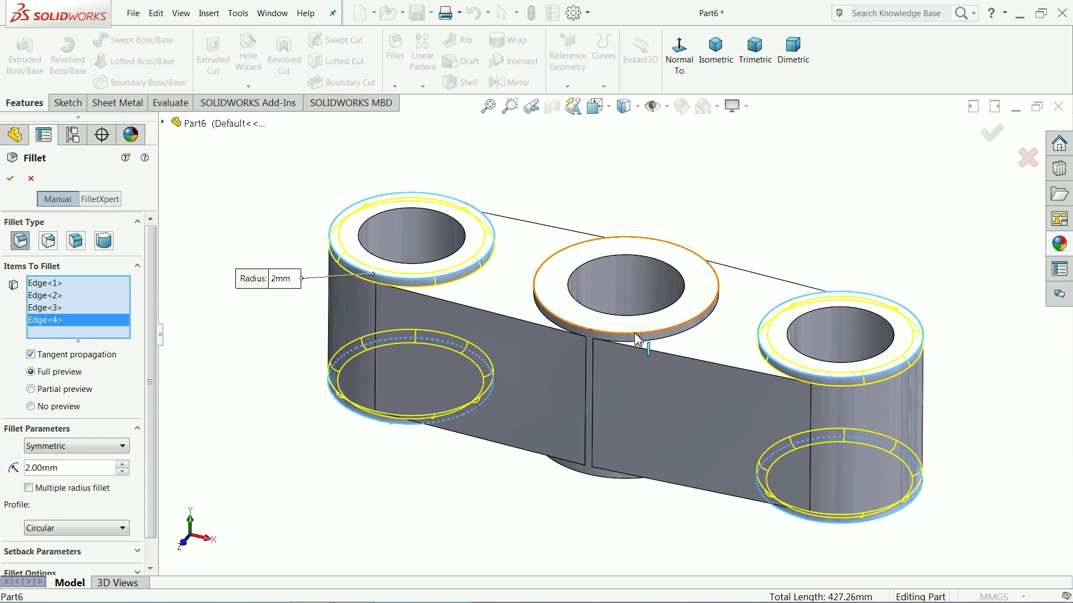
middle_click_drag(613, 407, 610, 382)
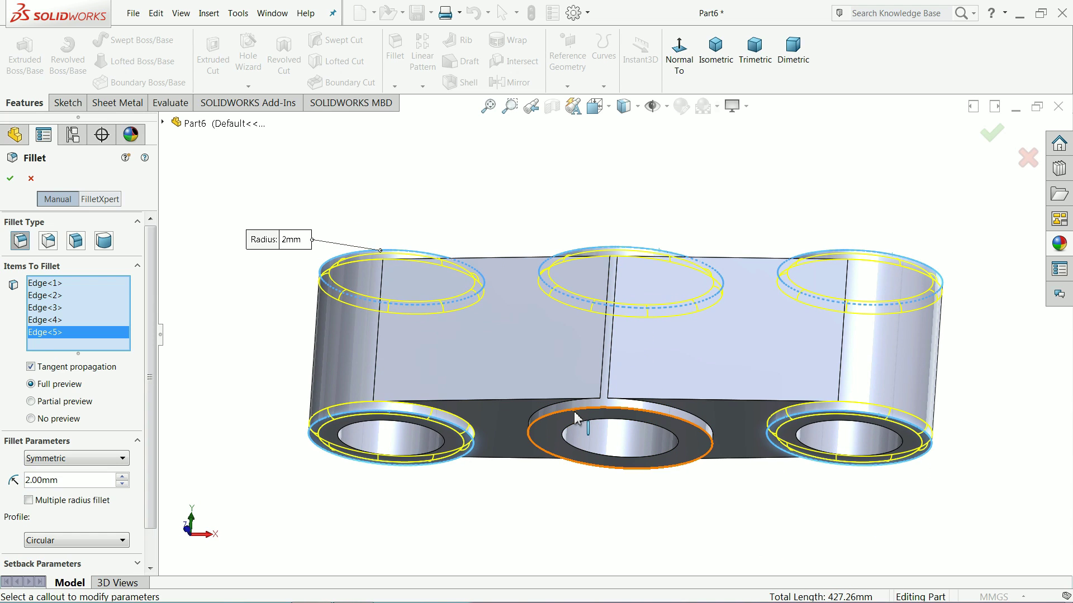
left_click(564, 447)
middle_click_drag(564, 447, 530, 426)
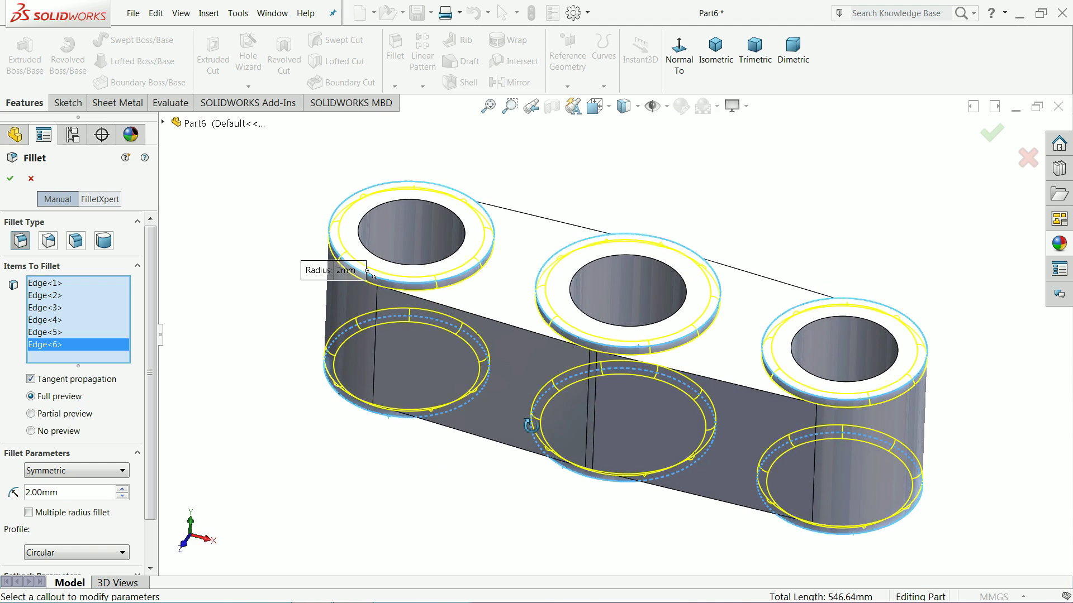
left_click(13, 180)
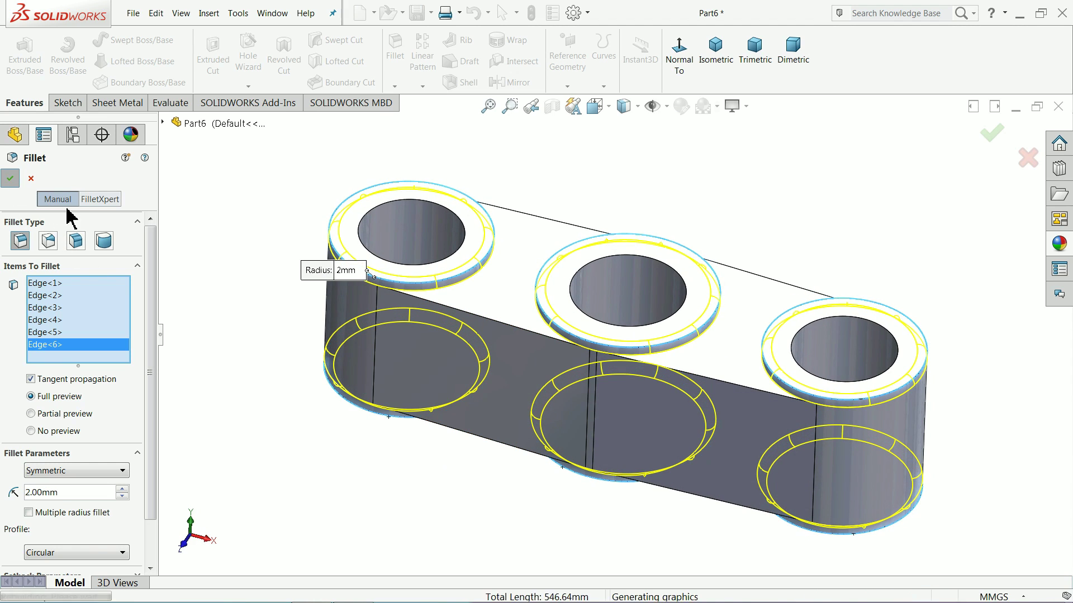
middle_click_drag(275, 316, 435, 308)
scroll(435, 307, "down", 10)
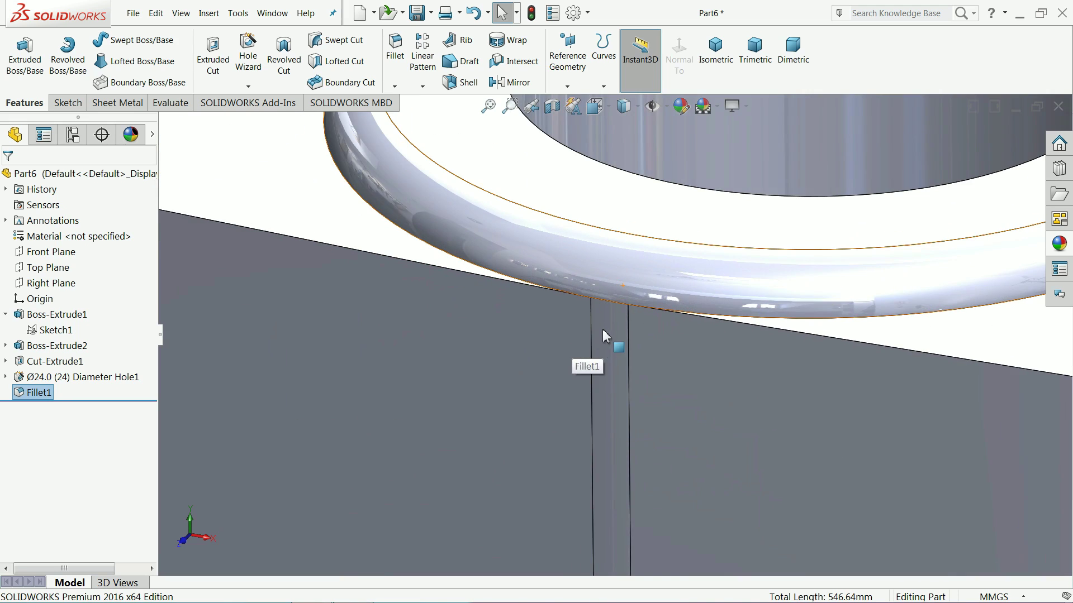
scroll(591, 377, "up", 10)
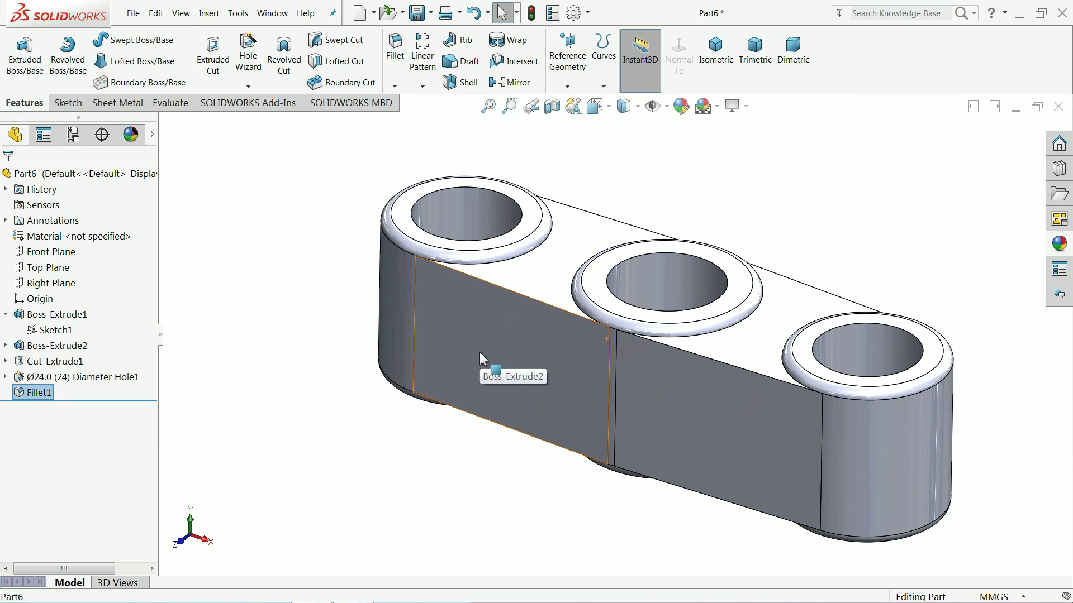
middle_click_drag(564, 340, 559, 364)
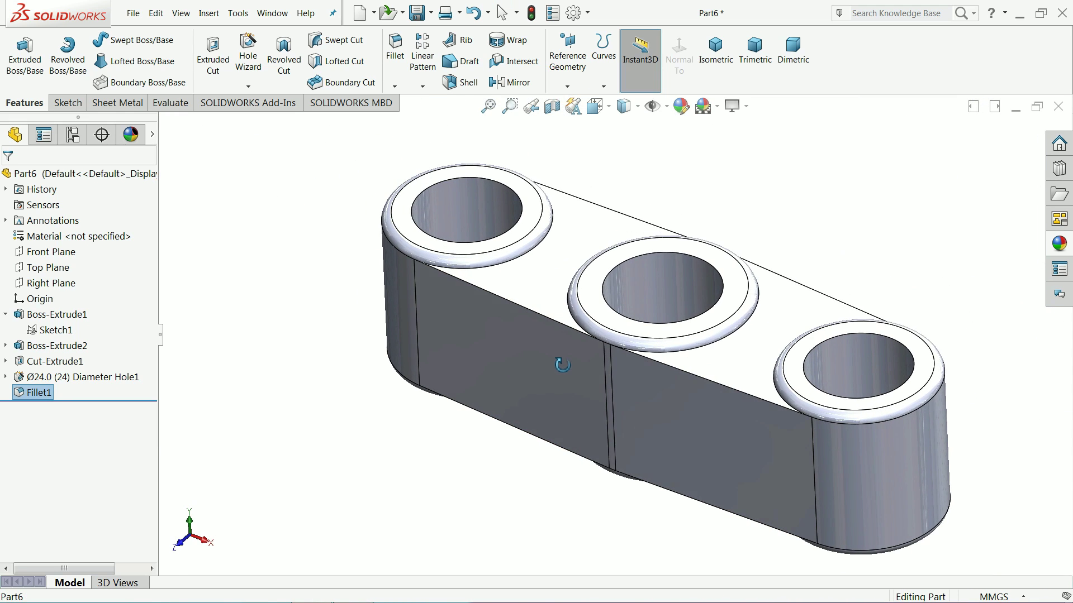
left_click(681, 284)
mouse_move(682, 284)
middle_mouse_down()
mouse_move(660, 316)
mouse_move(687, 281)
mouse_move(677, 283)
middle_mouse_up()
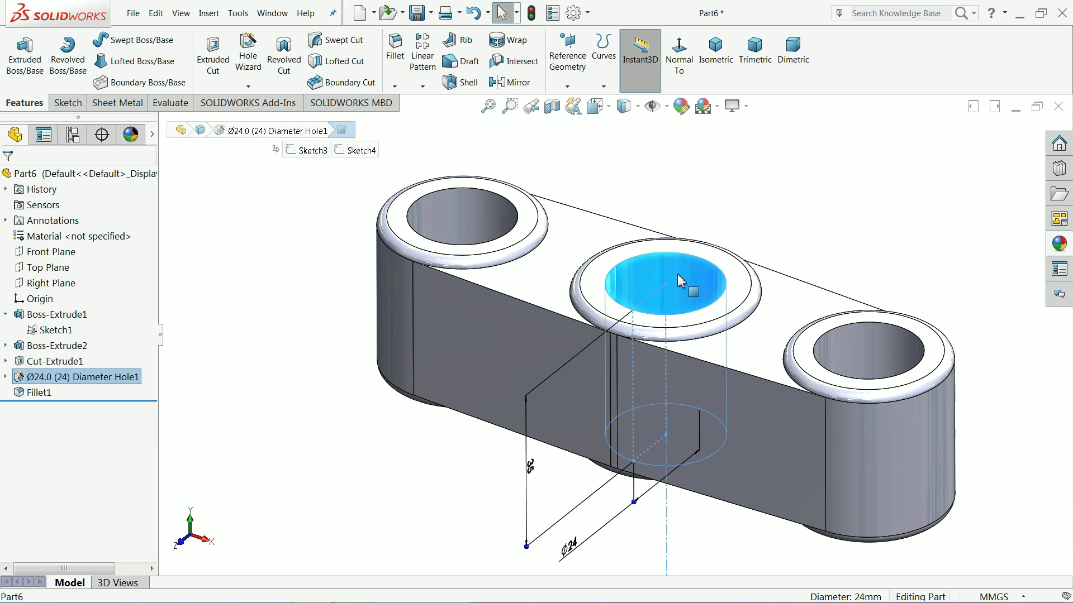
key("Escape")
scroll(720, 322, "up", 5)
scroll(721, 321, "down", 4)
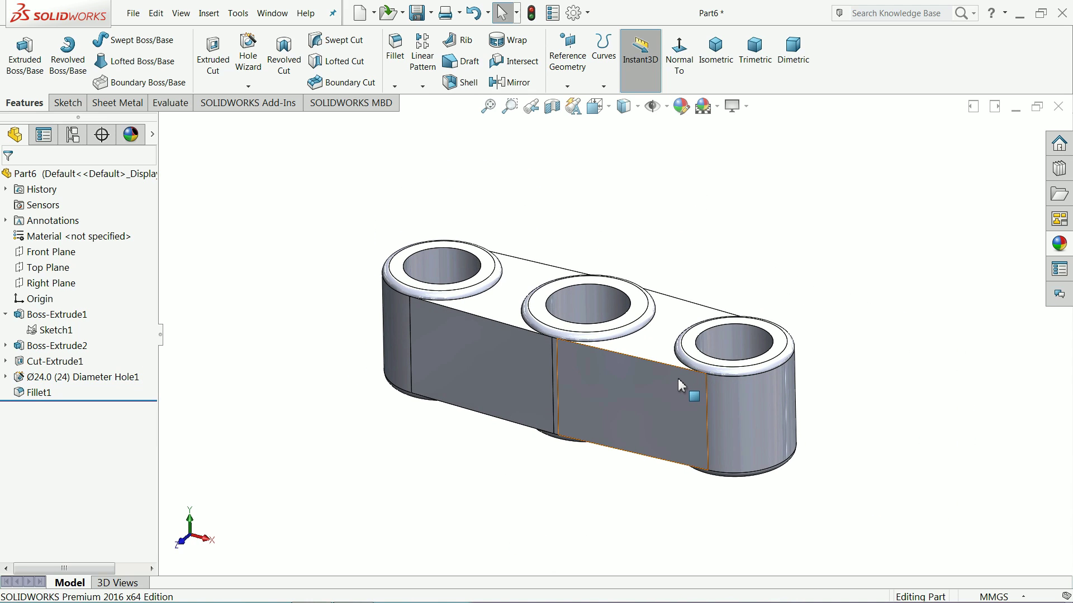
scroll(674, 385, "down", 2)
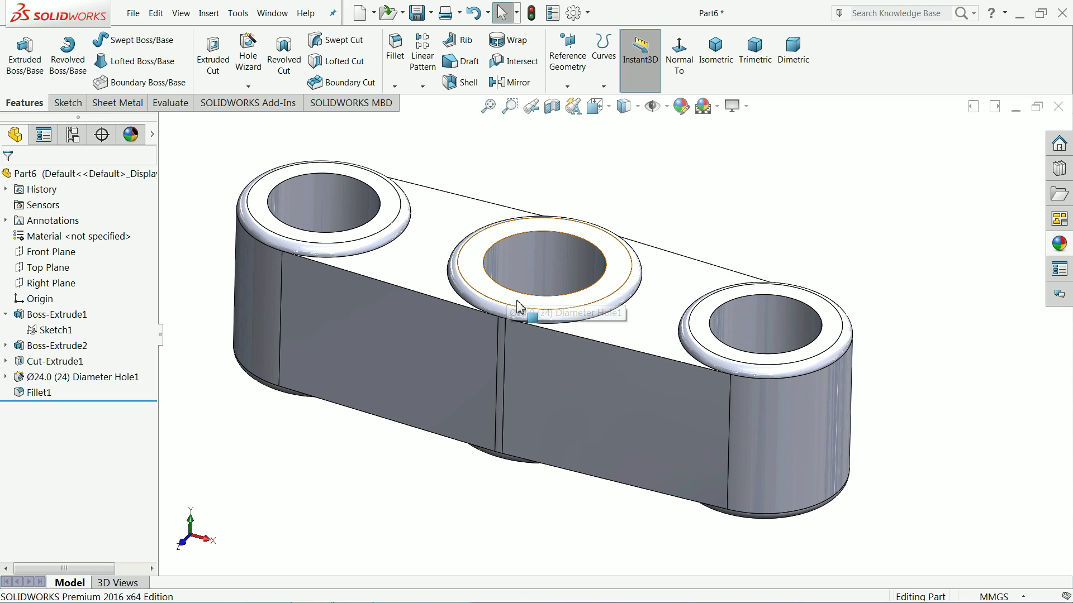
scroll(520, 304, "up", 2)
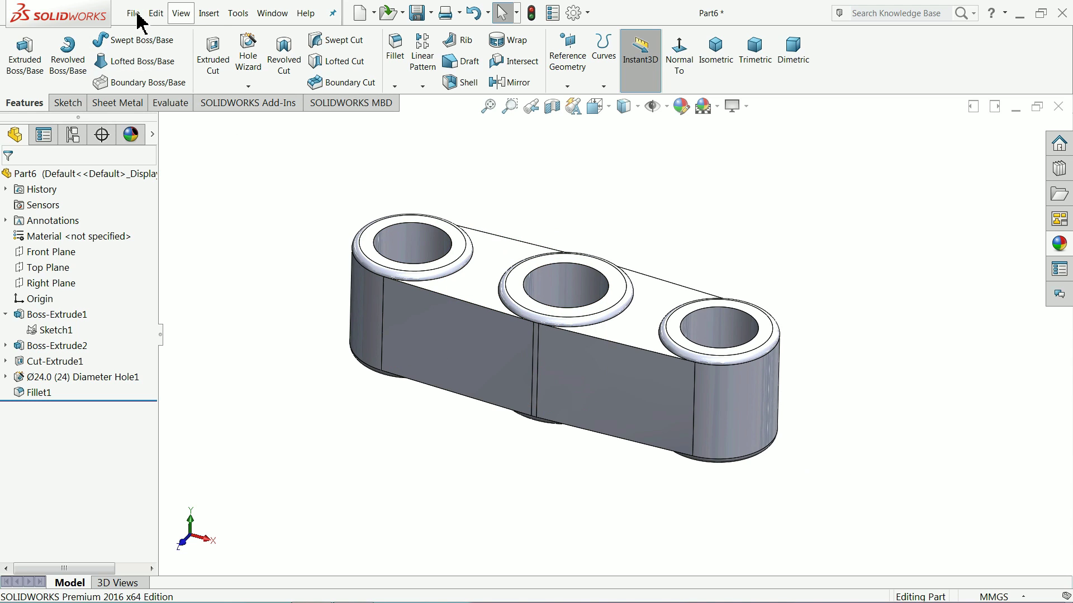
- Insert the 5.Spidle screw part file into the link part via Insert > Part
left_click(208, 13)
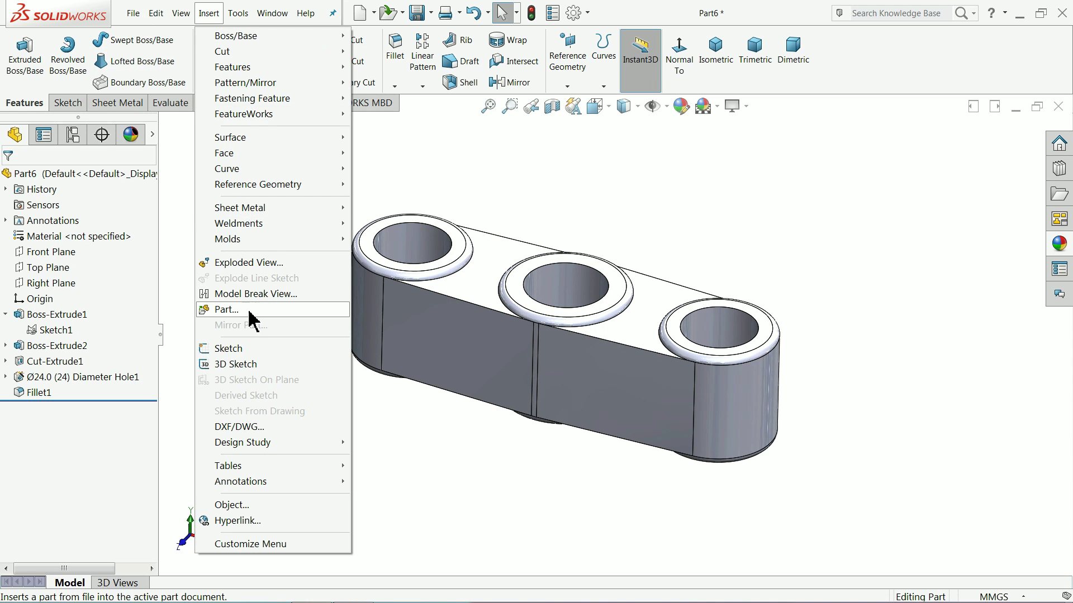
left_click(224, 311)
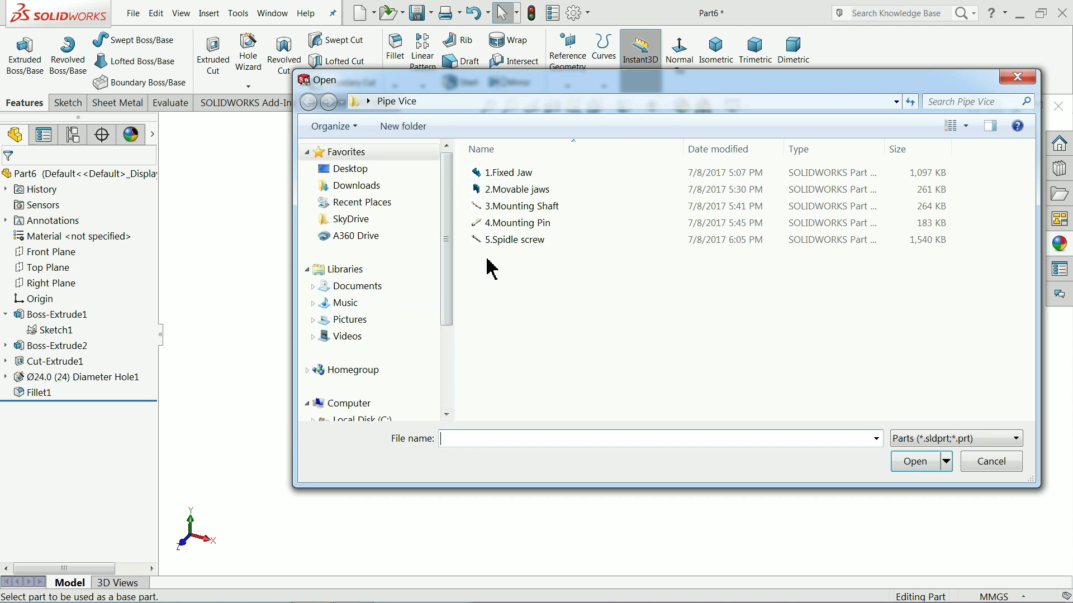
left_click(528, 243)
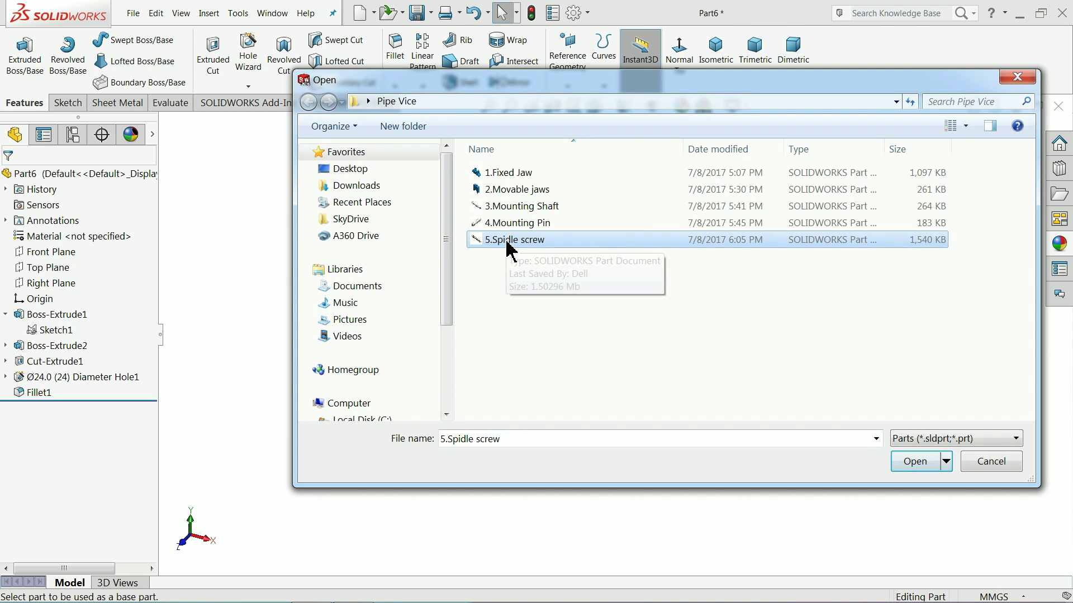
left_click(915, 462)
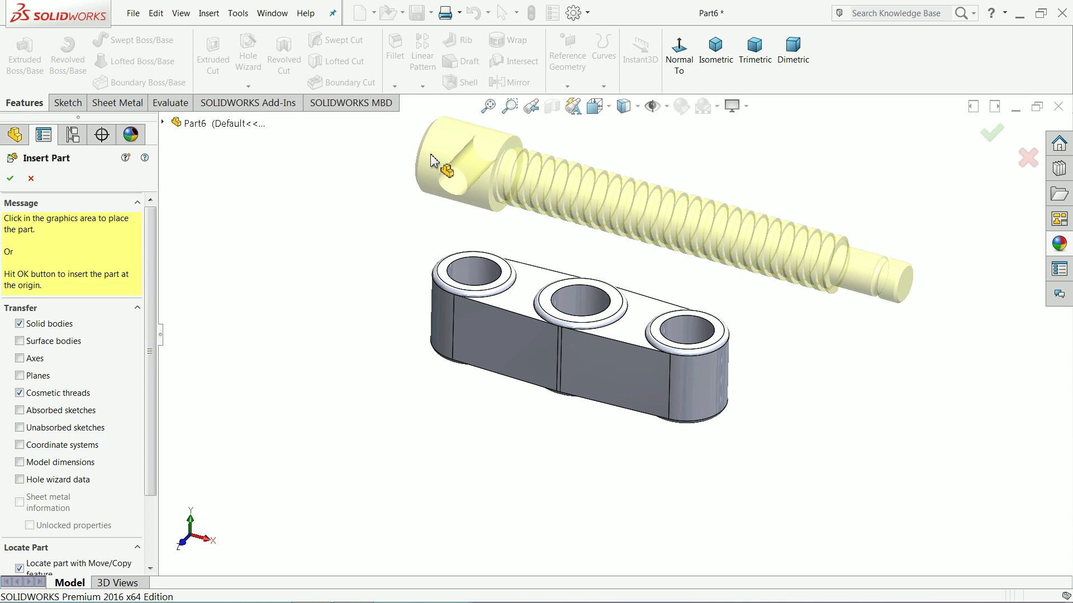
scroll(149, 432, "down", 3)
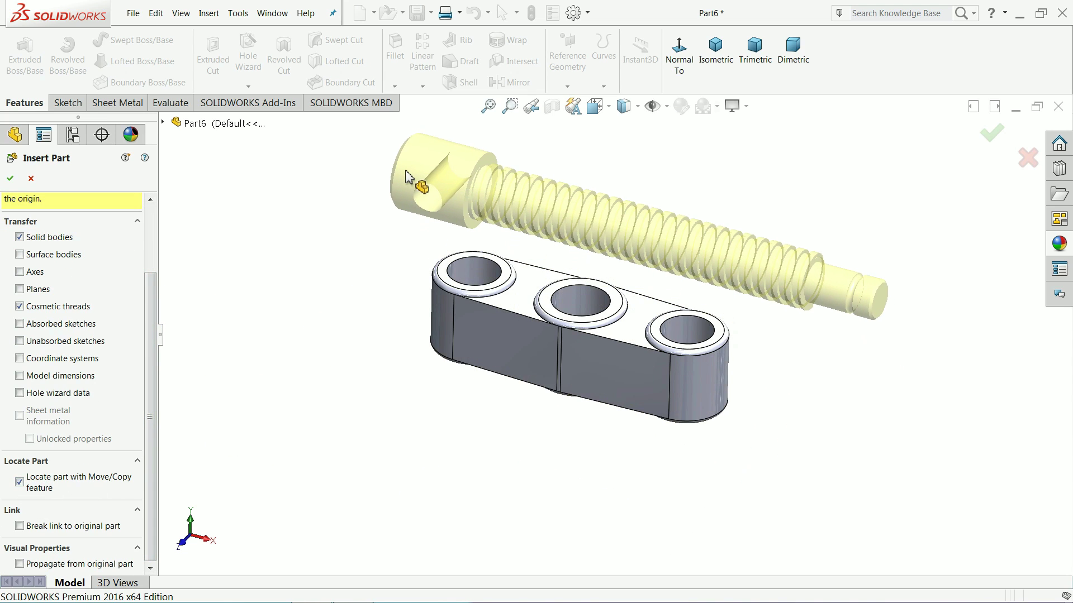
- Place the screw and make it concentric between the middle hole face and the screw's thread face
left_click(407, 175)
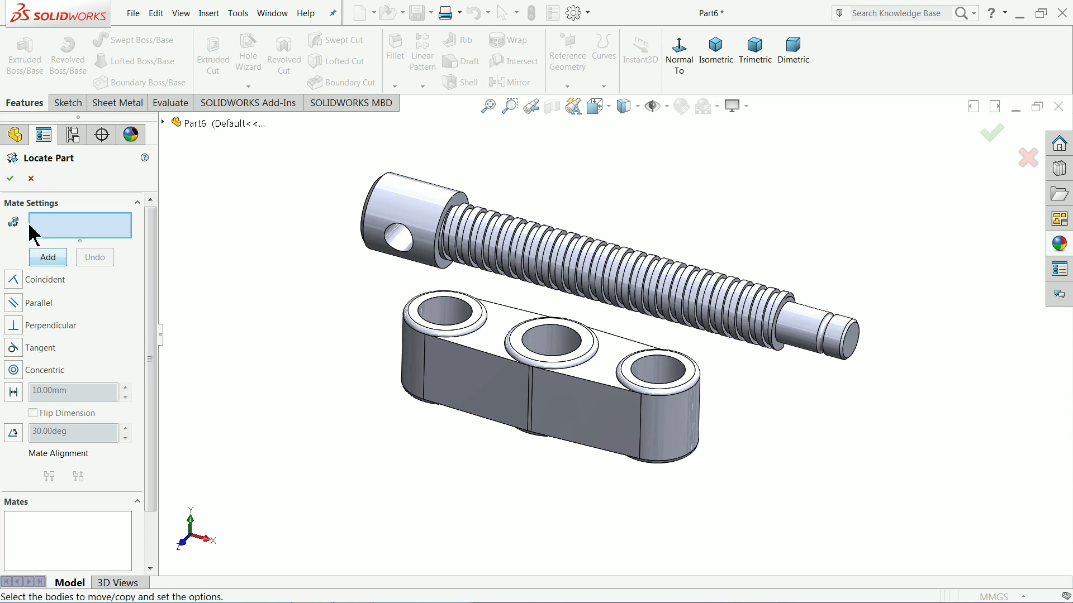
left_click_drag(144, 226, 146, 307)
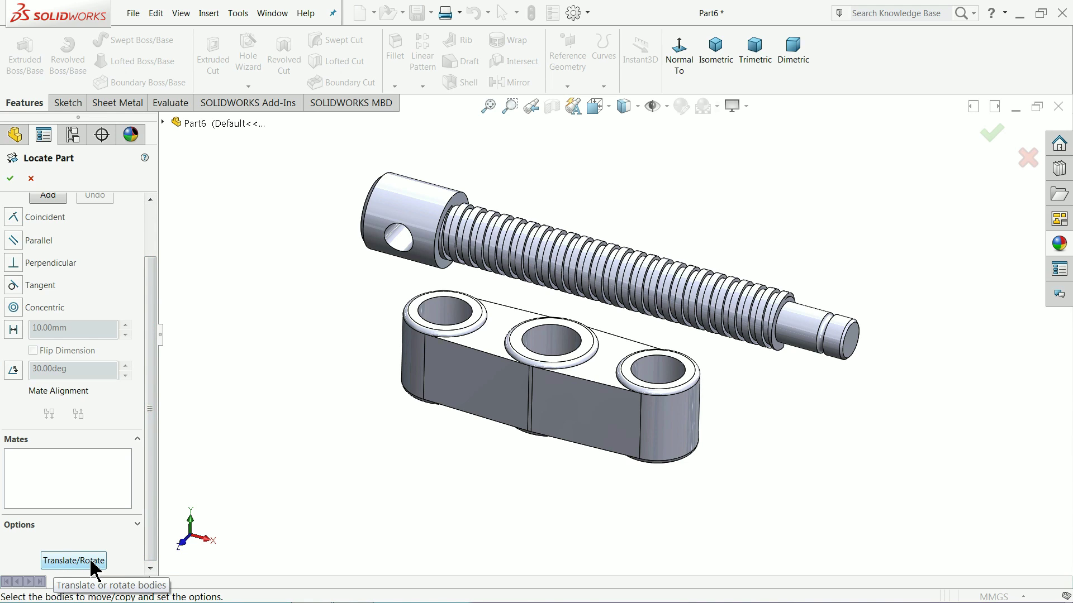
left_click_drag(153, 469, 157, 366)
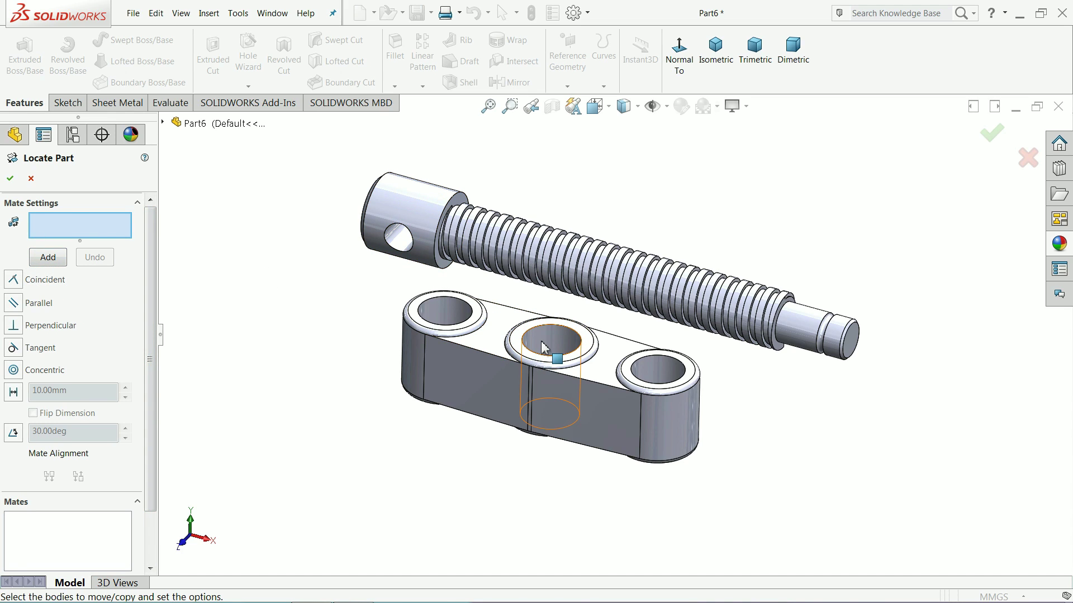
left_click(12, 377)
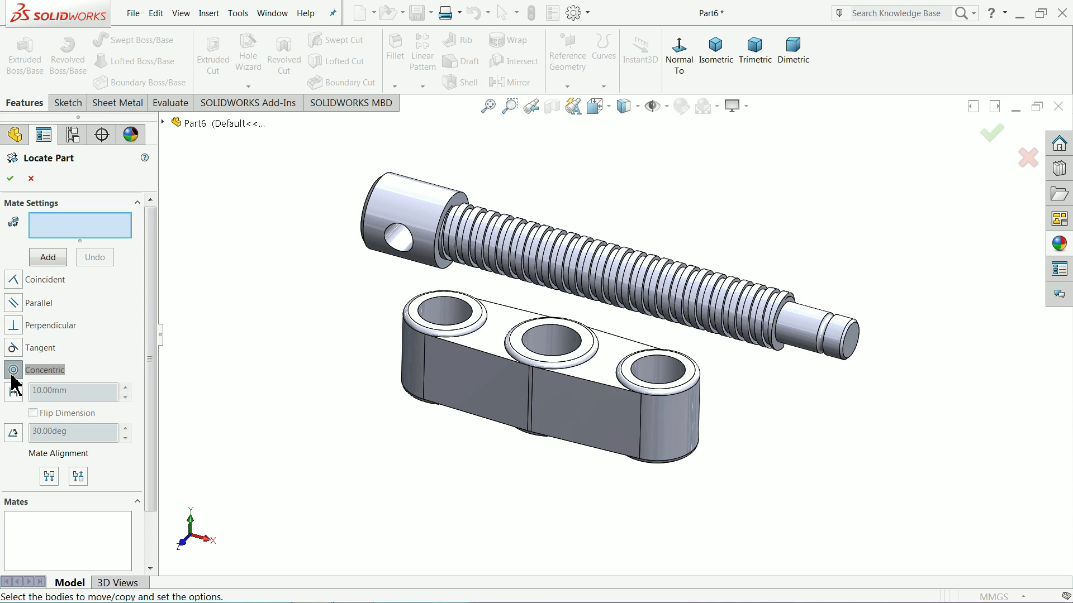
left_click(553, 349)
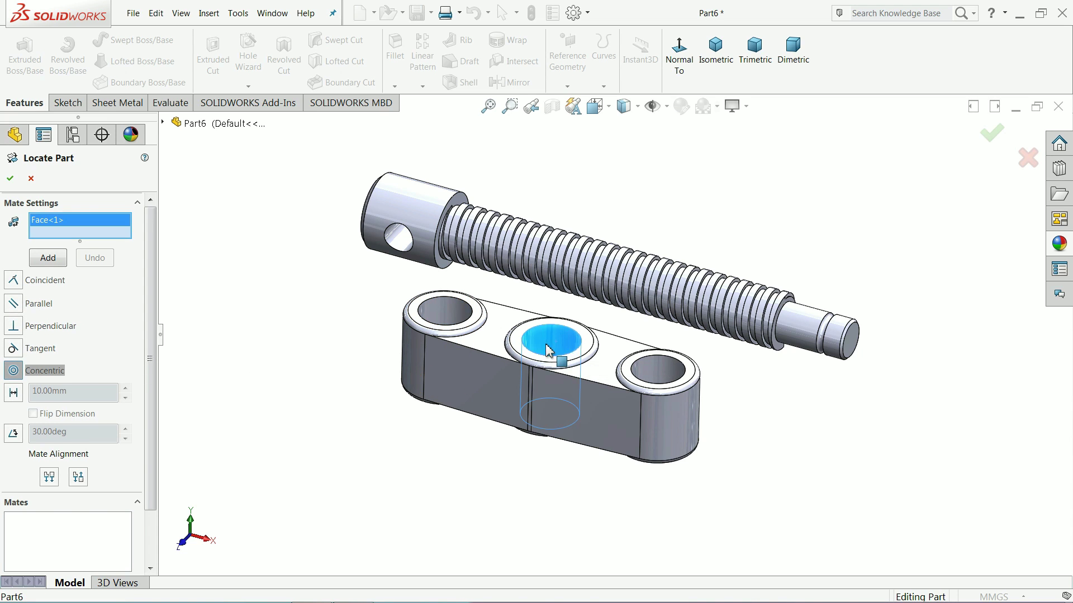
left_click(536, 275)
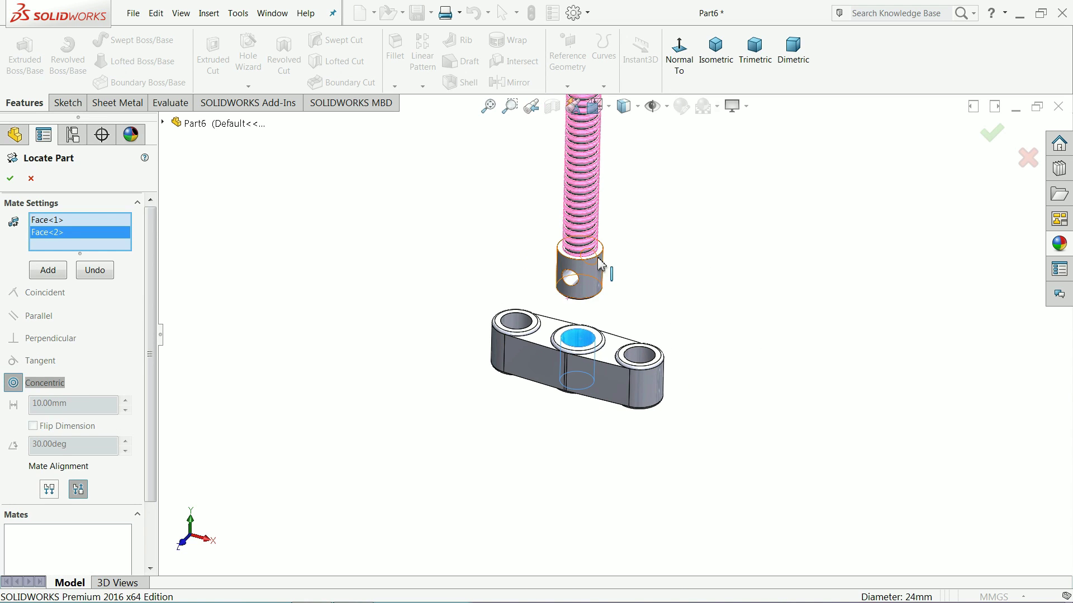
- Set the concentric mate to Aligned and orbit to check the screw's orientation
scroll(587, 307, "down", 1)
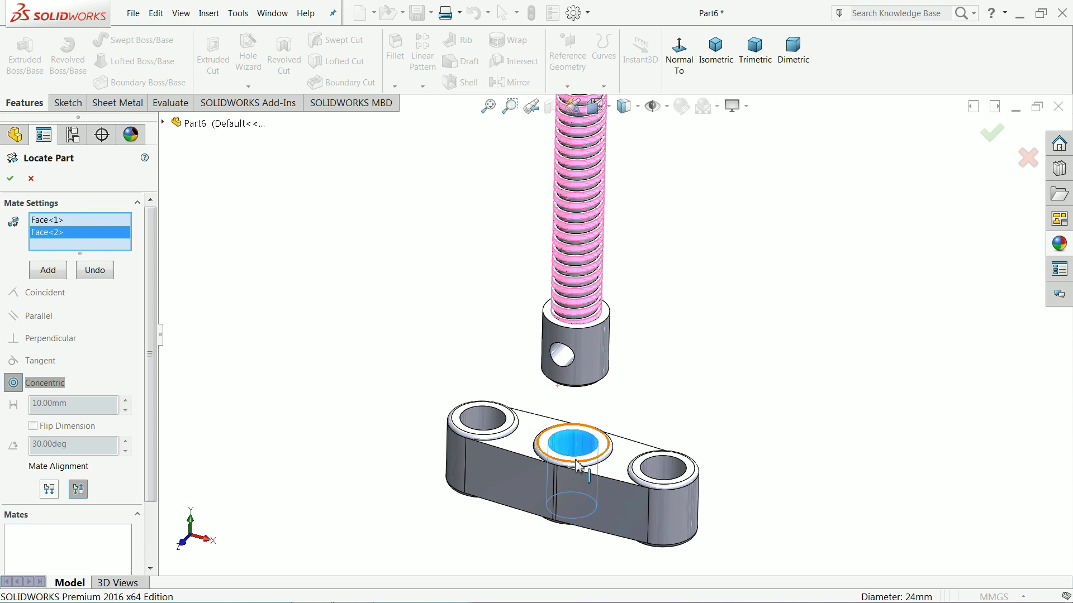
scroll(587, 376, "down", 2)
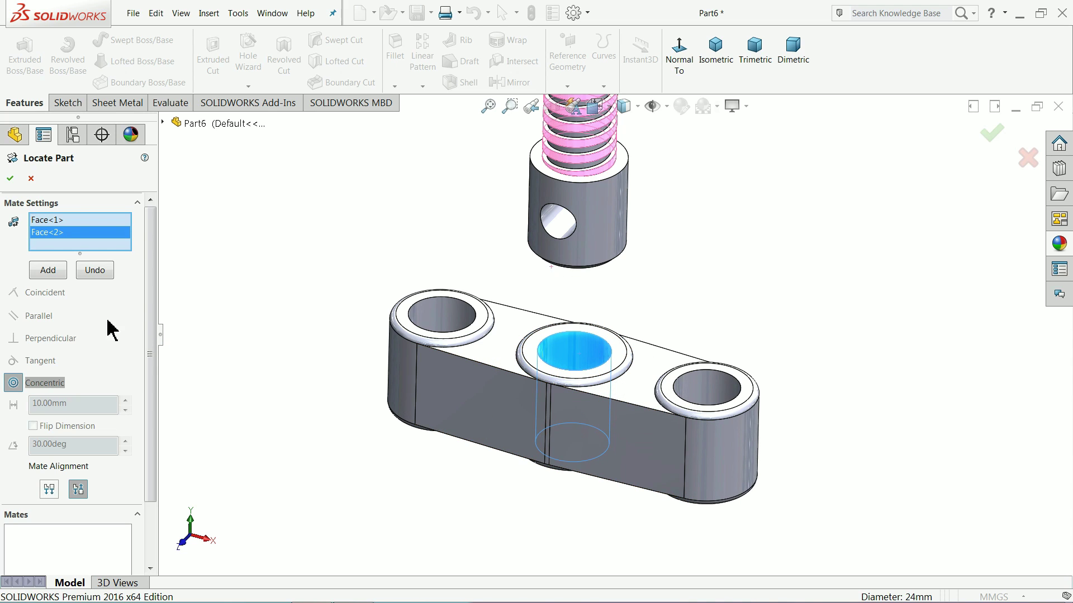
left_click(49, 490)
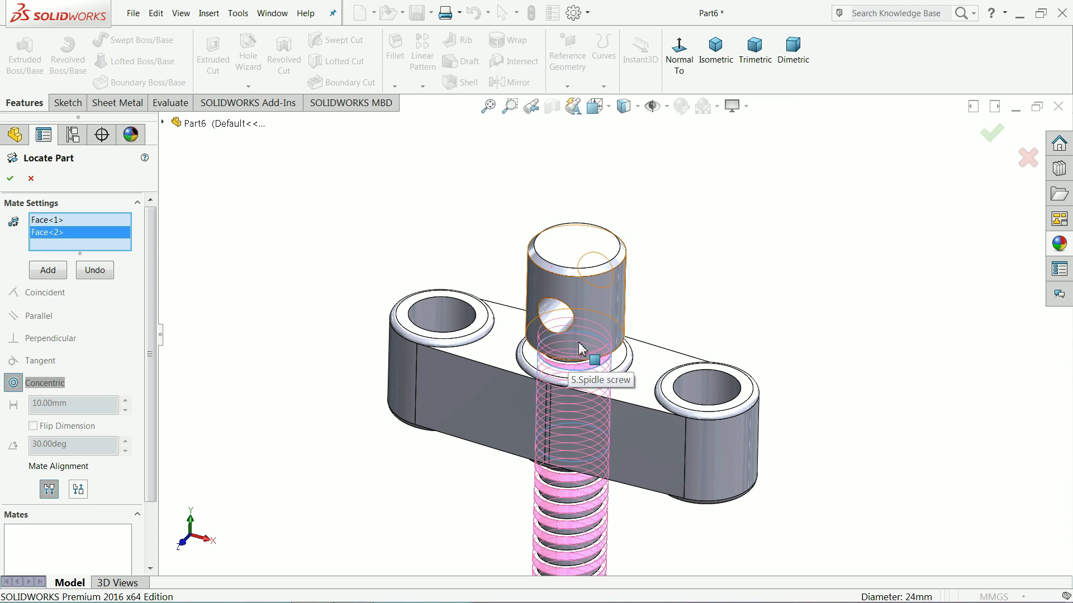
middle_click_drag(743, 290, 749, 223)
scroll(528, 377, "down", 4)
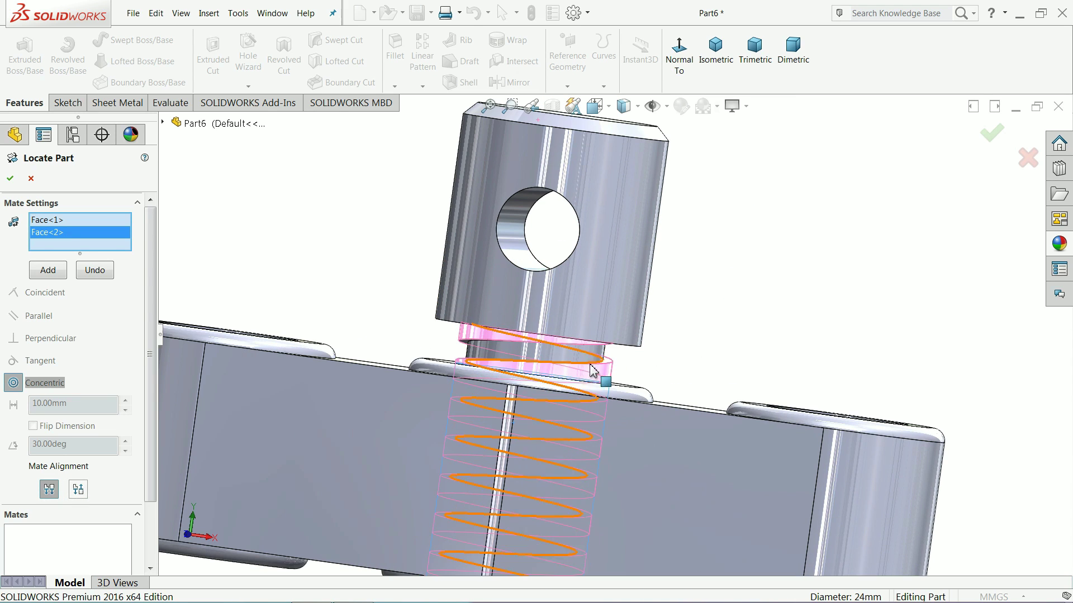
scroll(525, 385, "up", 10)
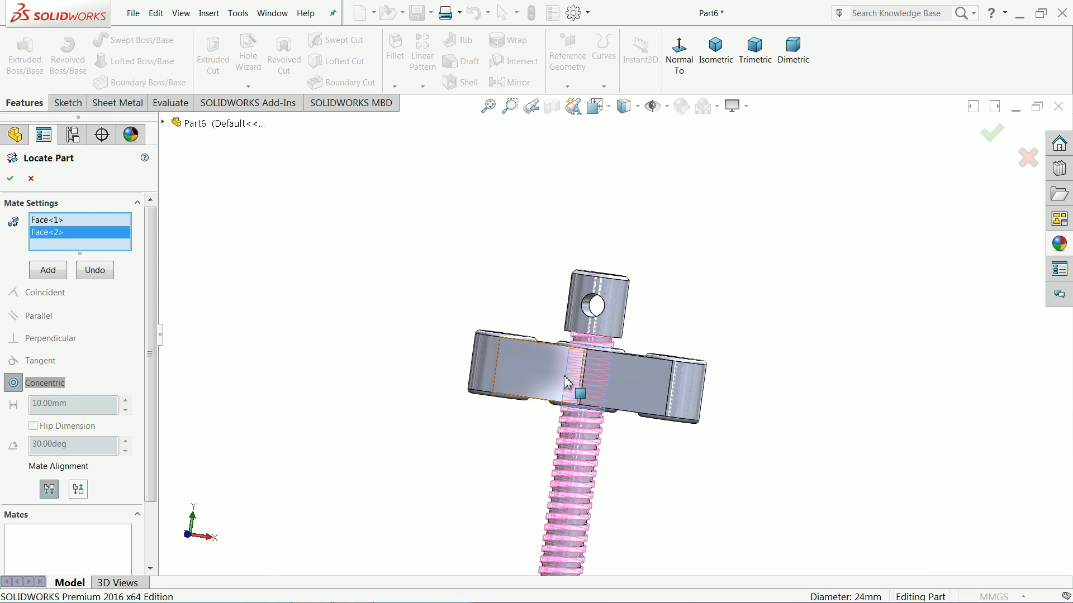
middle_click_drag(563, 378, 680, 390)
scroll(604, 371, "down", 6)
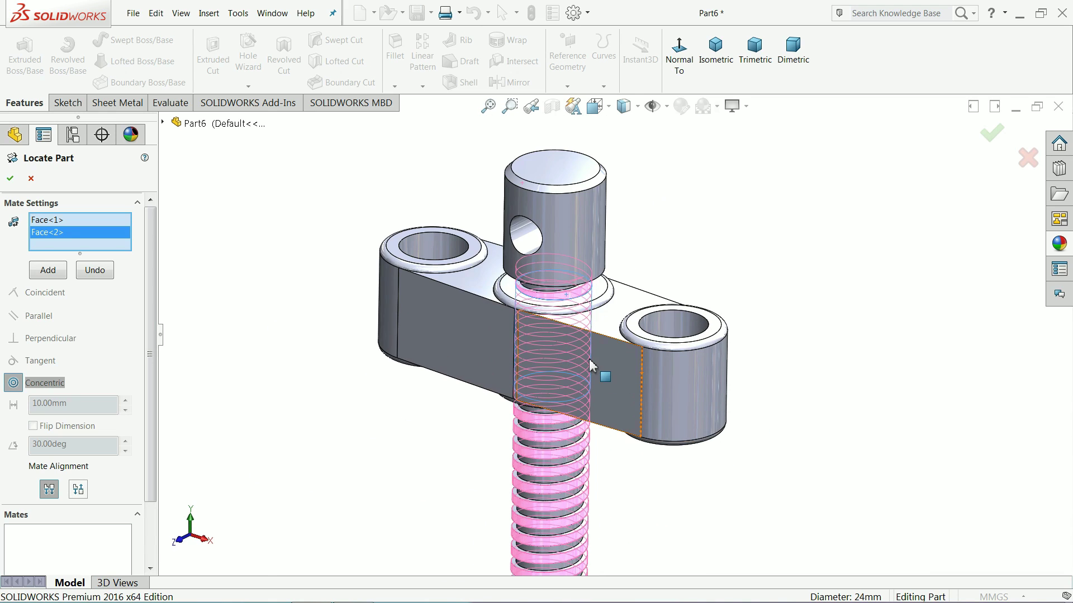
- Confirm the screw's location in the middle Ø24 hole and orbit to view it side-on
left_click(10, 179)
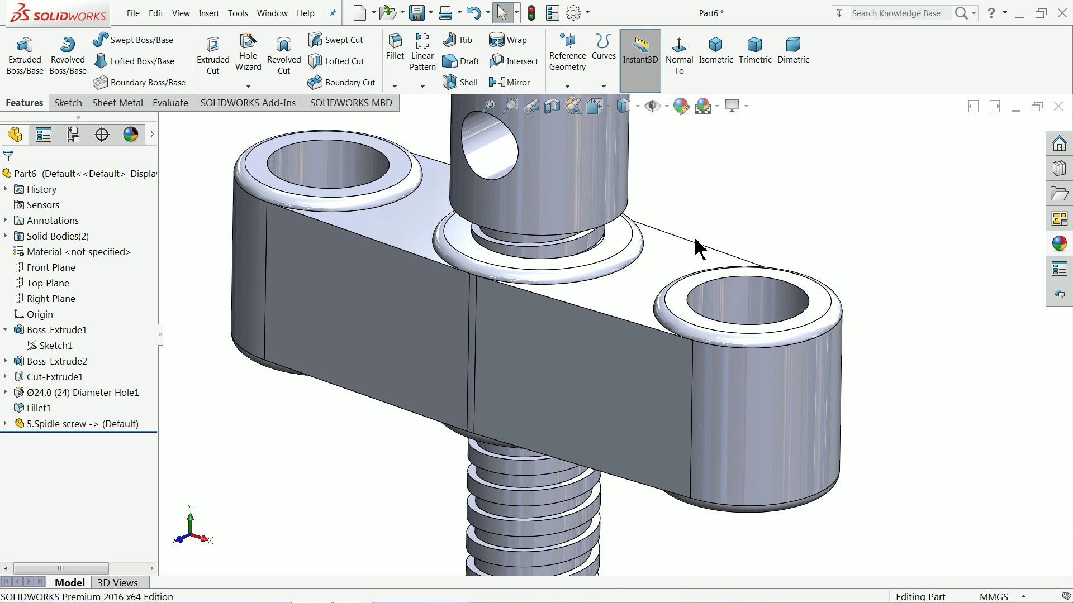
middle_click_drag(694, 244, 575, 277)
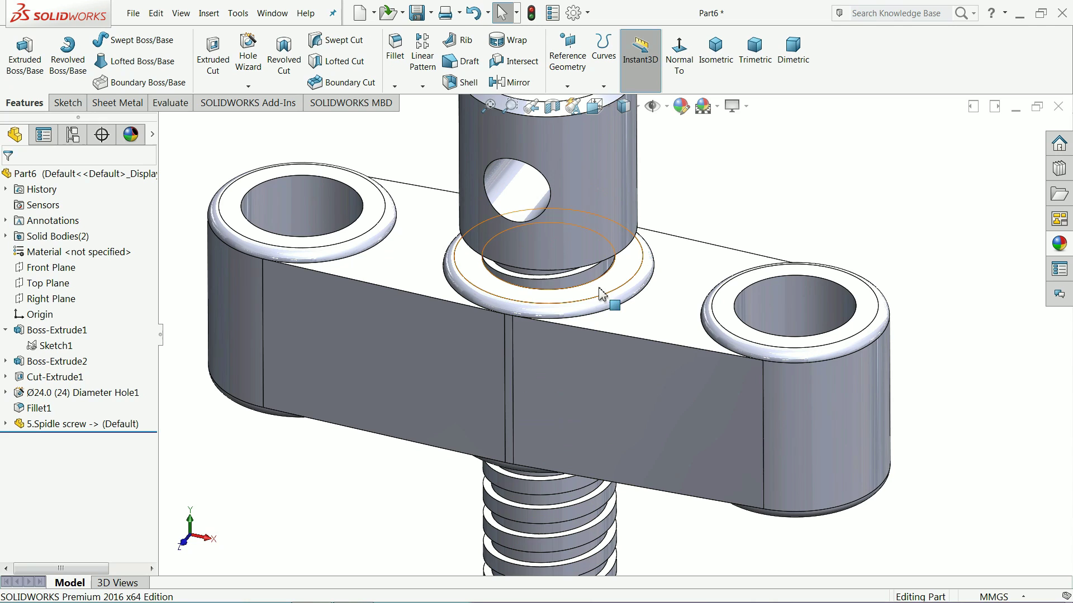
mouse_move(570, 346)
middle_mouse_down()
mouse_move(586, 343)
mouse_move(576, 326)
middle_mouse_up()
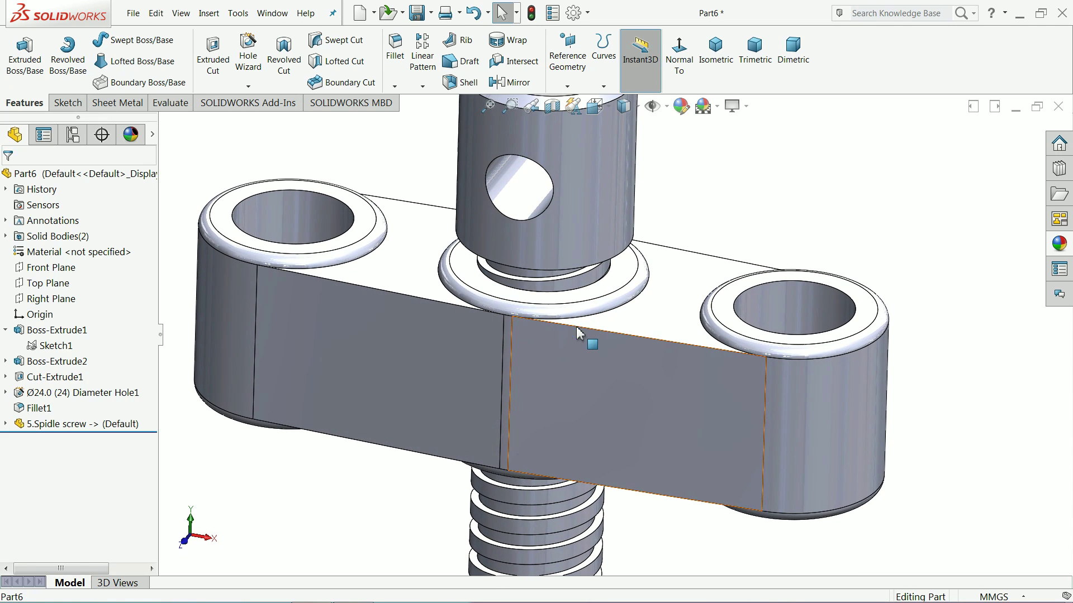
- Set up a Combine Subtract with Fillet1 as main body and the 5.Spidle screw subtracted, then preview it
left_click(582, 229)
left_click(391, 152)
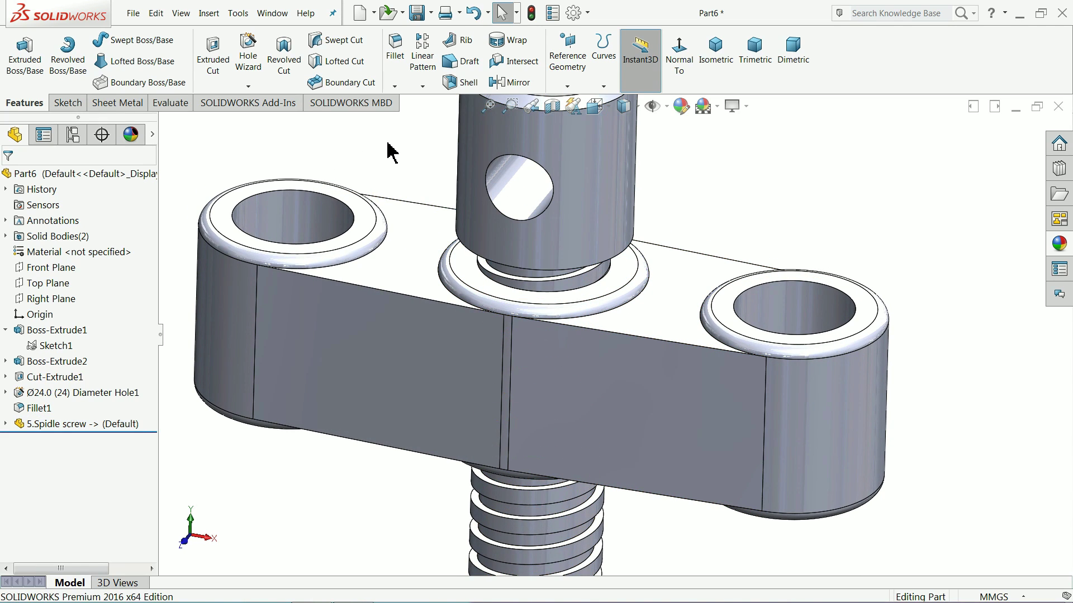
left_click(209, 16)
mouse_move(240, 68)
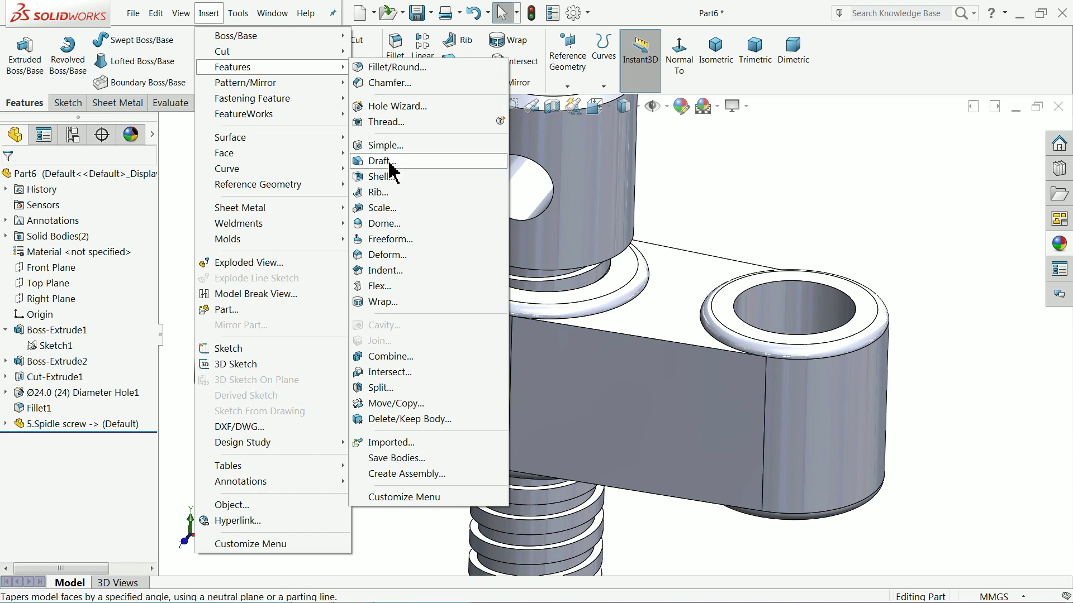
left_click(385, 356)
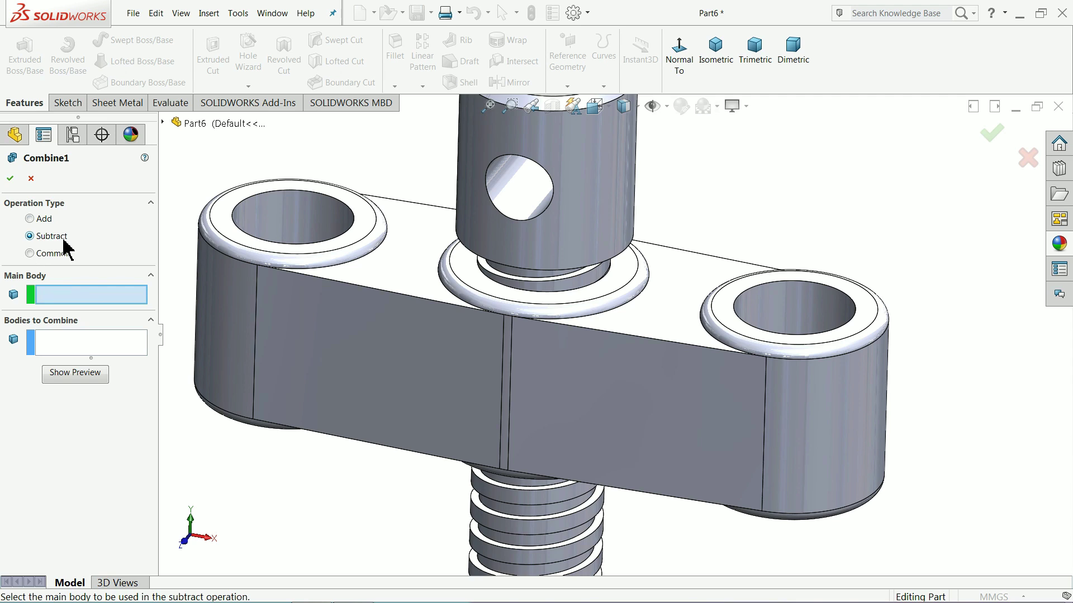
left_click(296, 328)
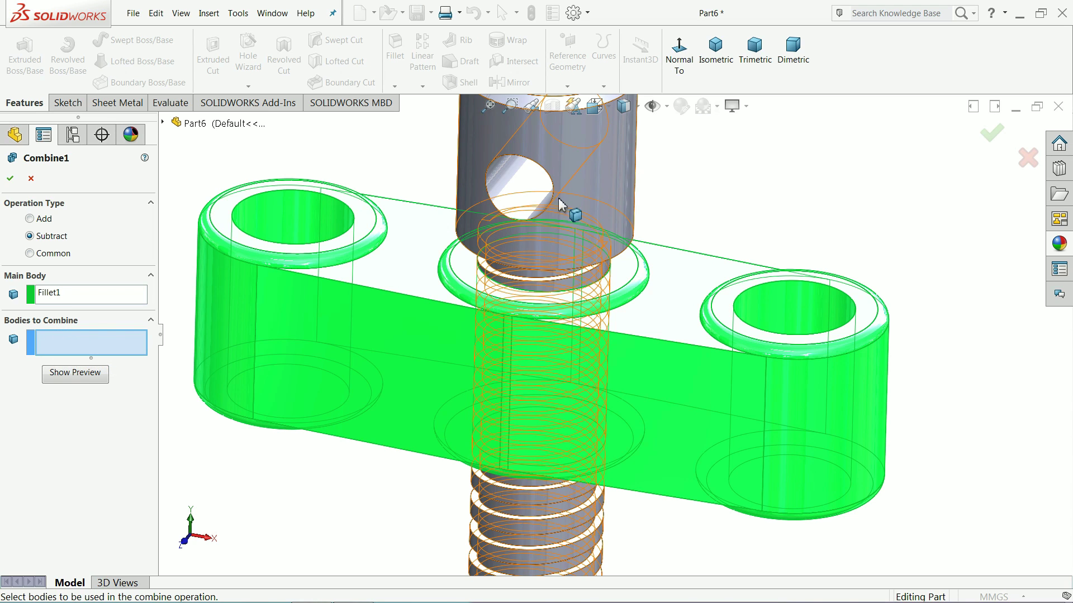
left_click(581, 184)
scroll(459, 267, "up", 3)
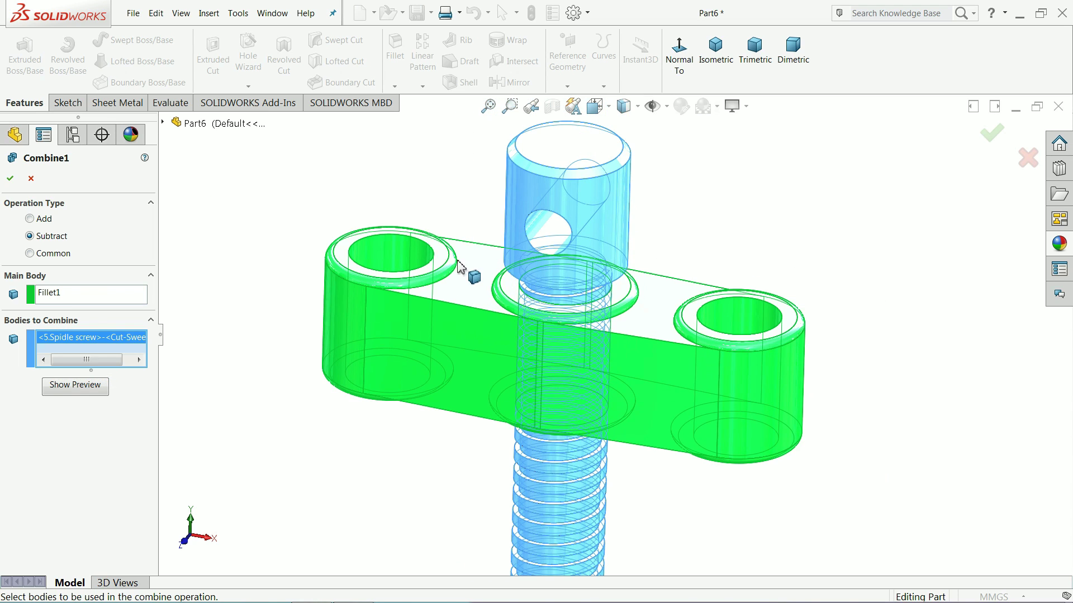
left_click(75, 387)
mouse_move(408, 384)
middle_mouse_down()
mouse_move(352, 431)
mouse_move(395, 462)
mouse_move(448, 407)
mouse_move(371, 459)
mouse_move(400, 393)
middle_mouse_up()
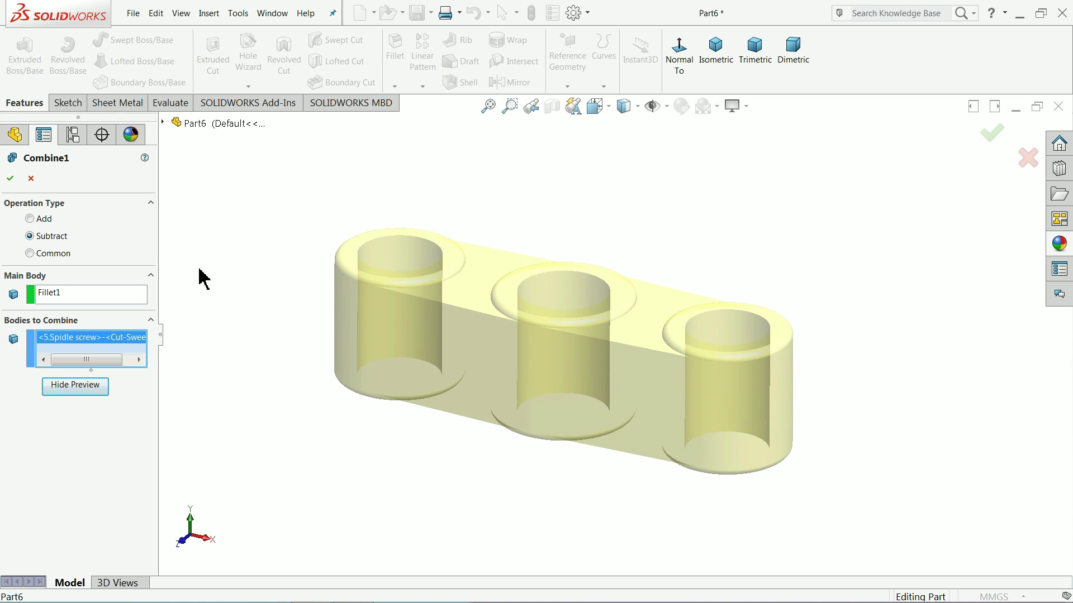
- Accept the Combine and edit the middle hole feature to a Ø22.5 size
left_click(11, 180)
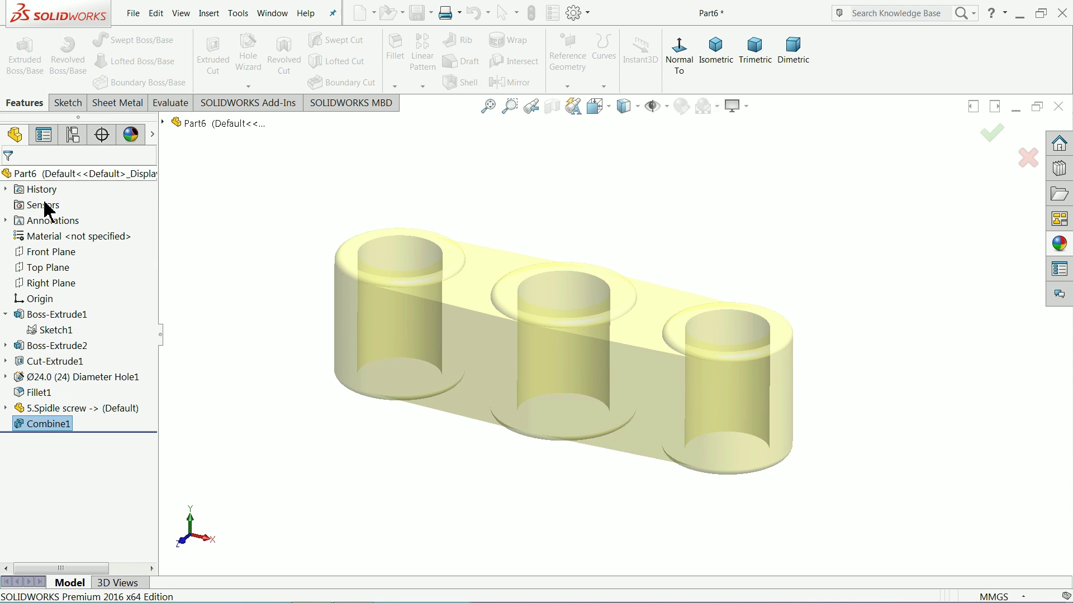
mouse_move(369, 358)
middle_mouse_down()
mouse_move(421, 411)
mouse_move(369, 437)
mouse_move(383, 366)
mouse_move(426, 306)
mouse_move(443, 335)
middle_mouse_up()
left_click(567, 308)
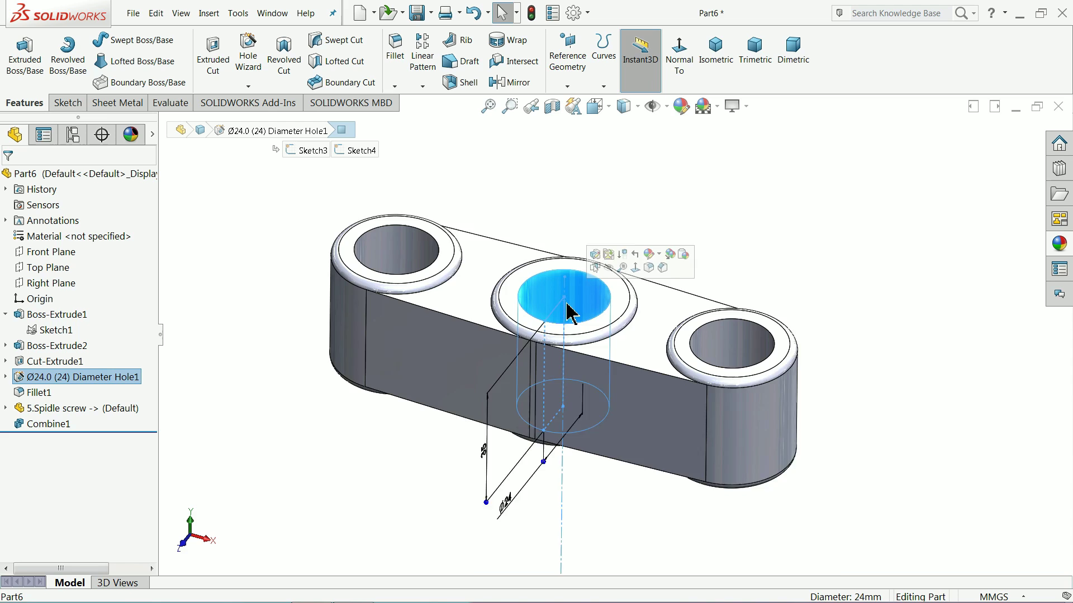
scroll(567, 308, "down", 3)
left_click(18, 386)
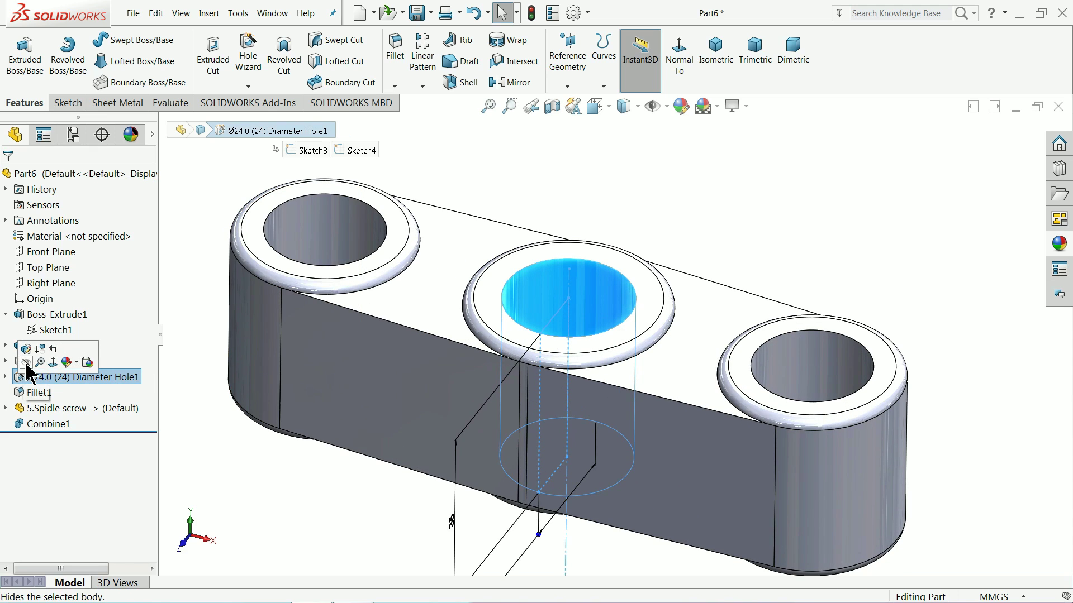
left_click(25, 349)
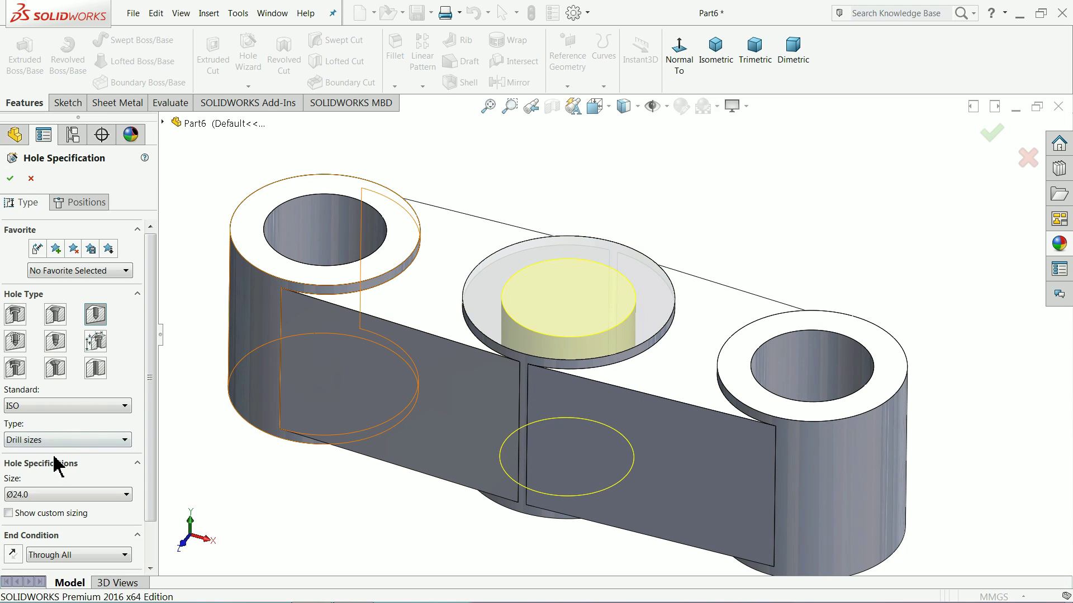
left_click(122, 496)
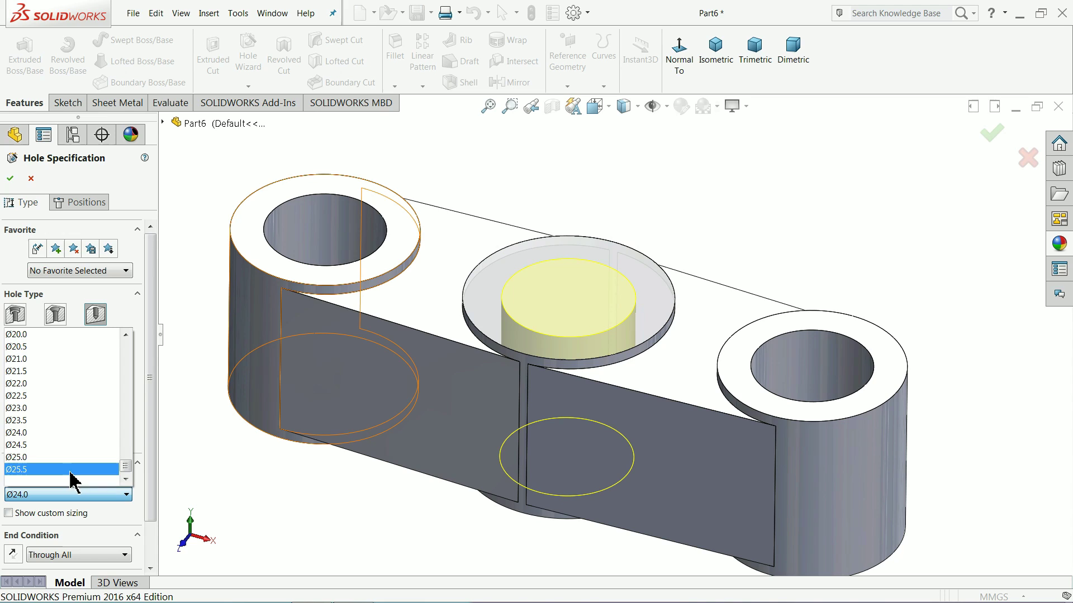
left_click(25, 396)
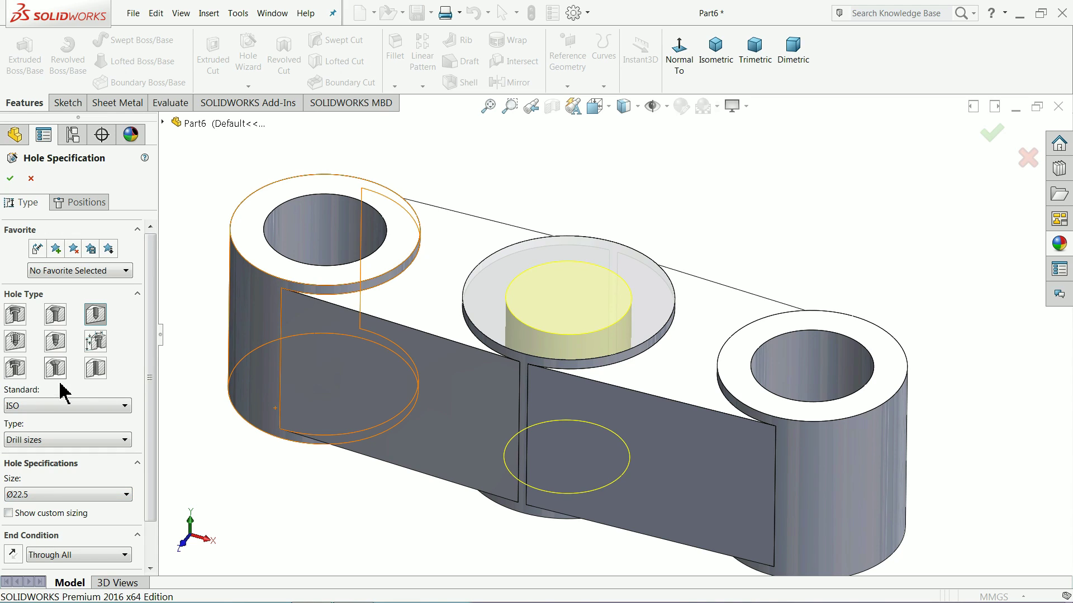
left_click(10, 179)
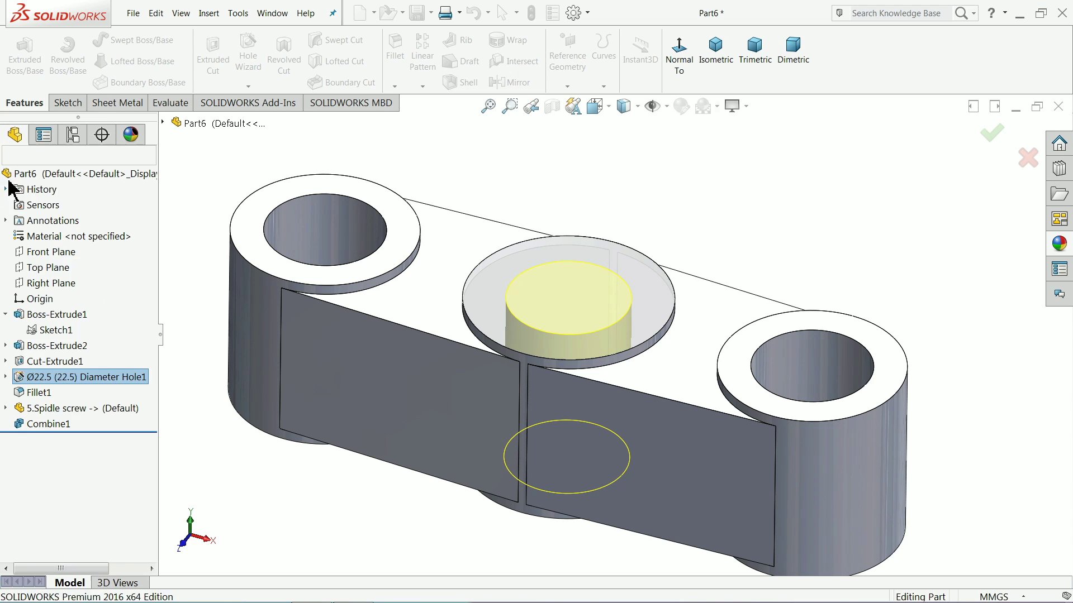
middle_click_drag(463, 370, 444, 335)
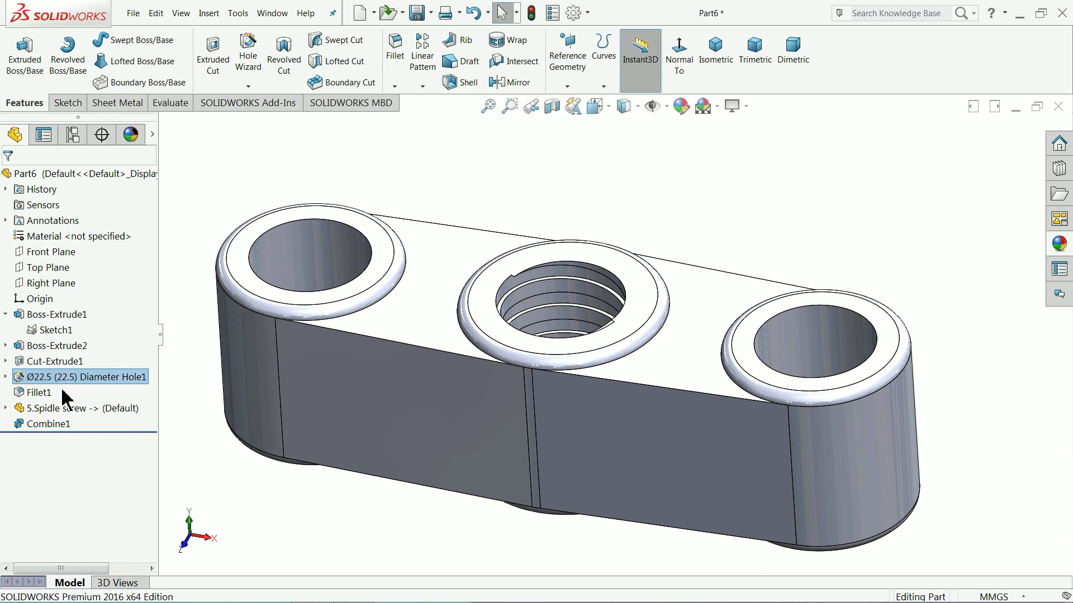
- Re-edit the hole to Ø22.0 and orbit to inspect the cut internal thread
left_click(22, 378)
left_click(27, 345)
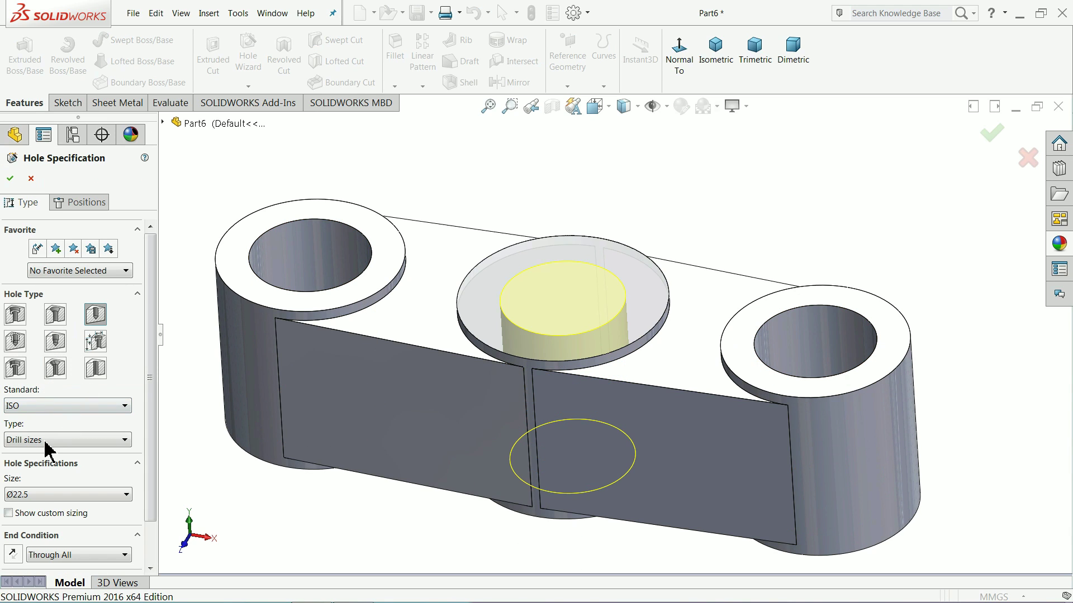
left_click(28, 497)
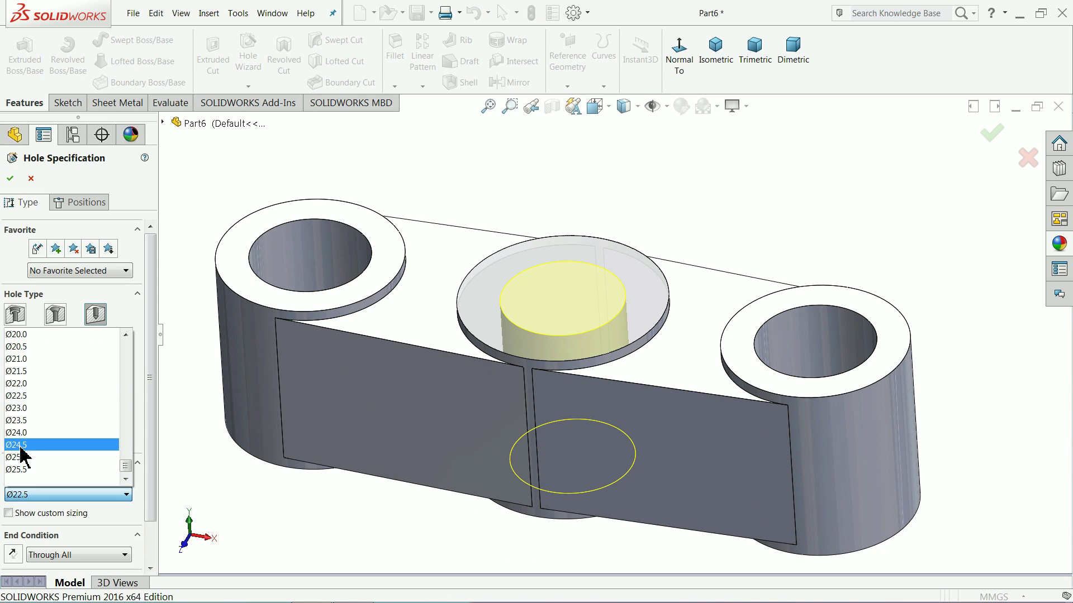
left_click(27, 385)
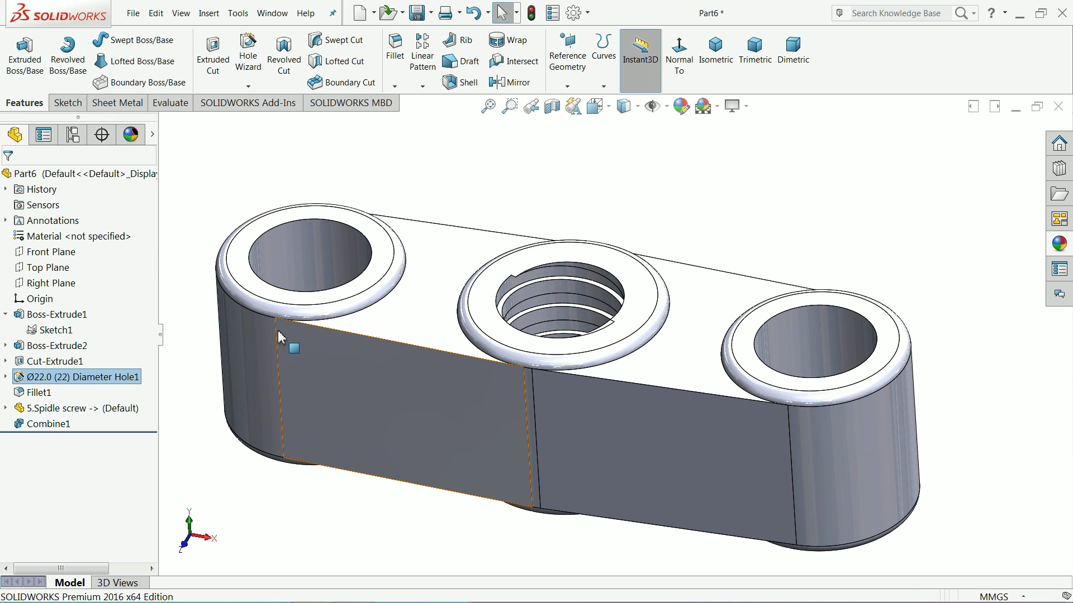
middle_click_drag(287, 343, 412, 412)
scroll(571, 338, "down", 5)
middle_click_drag(570, 337, 545, 281)
scroll(545, 281, "up", 5)
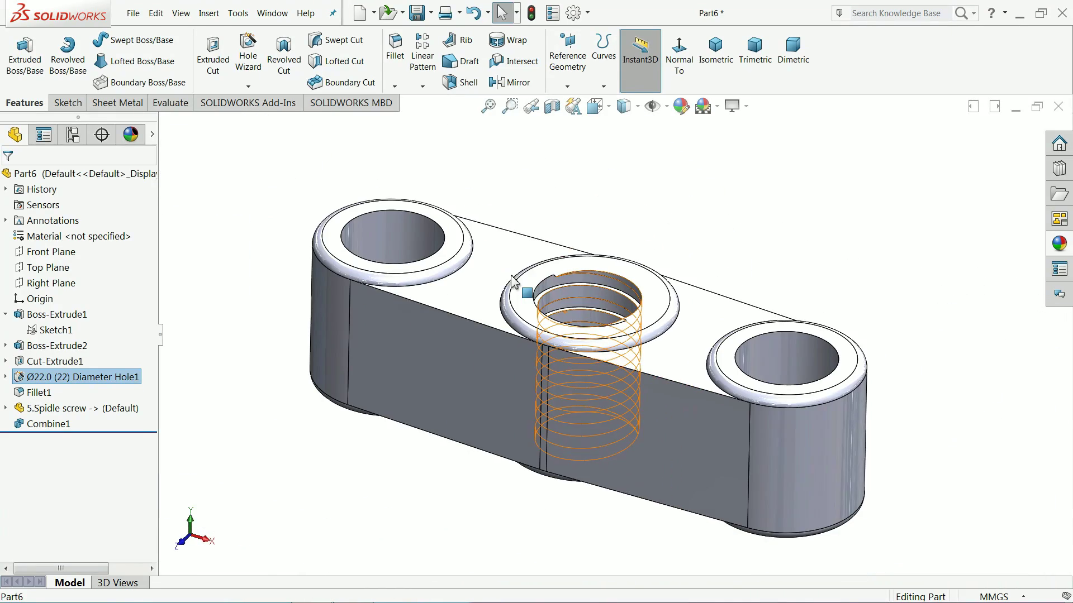
middle_click_drag(535, 354, 553, 369)
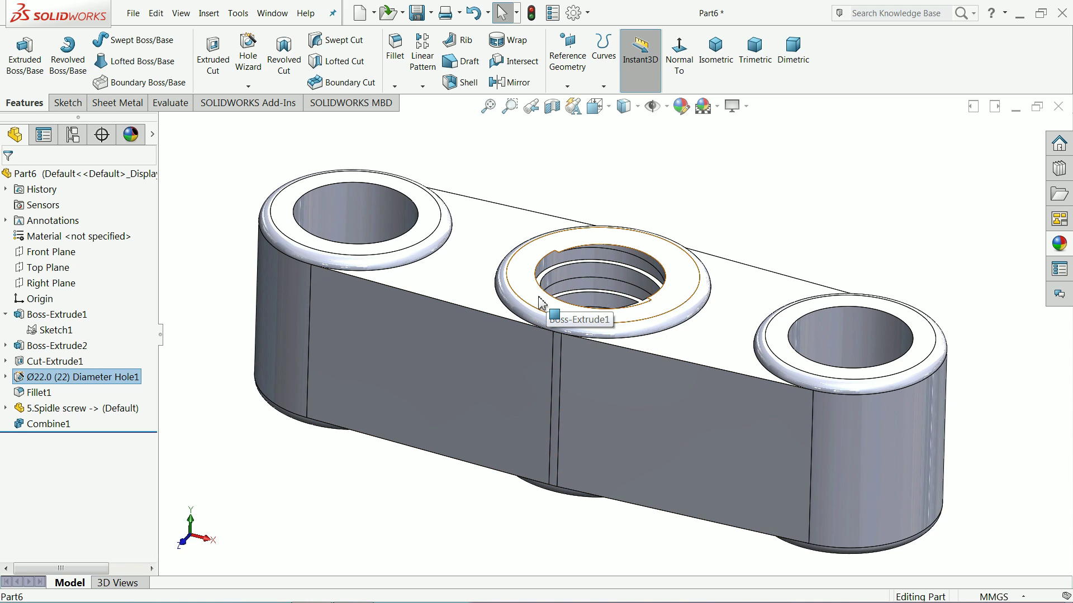
- Apply the Metal > Iron cast iron appearance to the whole part
left_click(84, 174)
left_click(1060, 243)
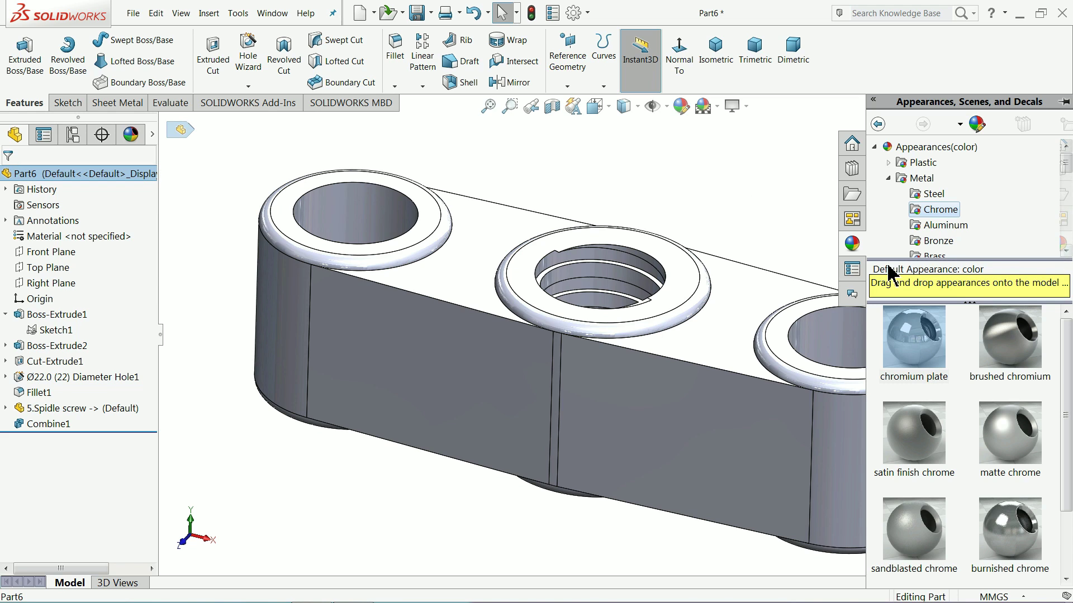
scroll(920, 248, "down", 4)
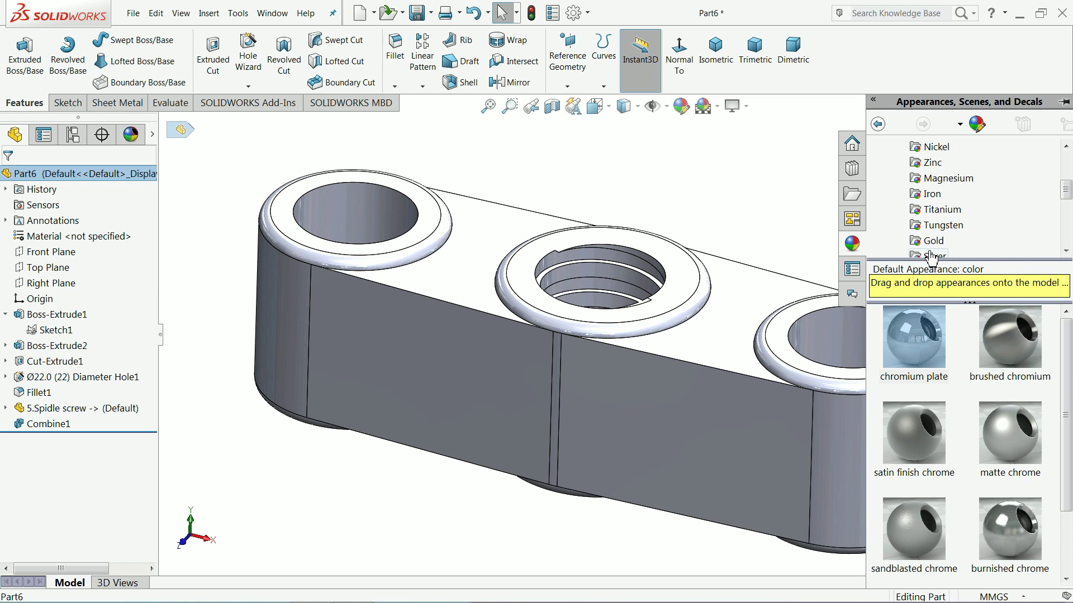
scroll(939, 224, "up", 1)
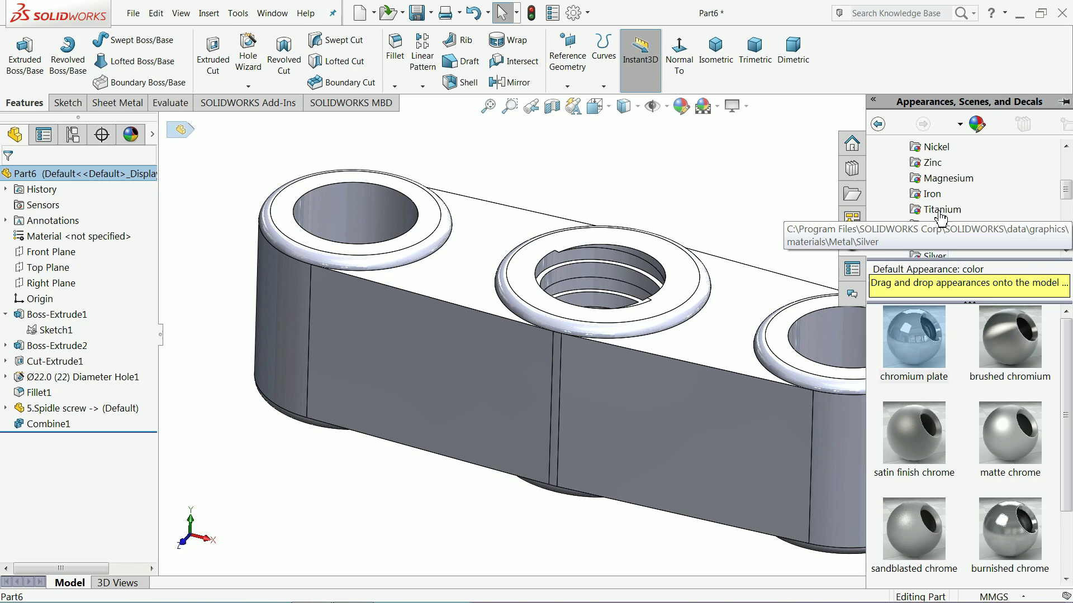
left_click(939, 197)
double_click(916, 432)
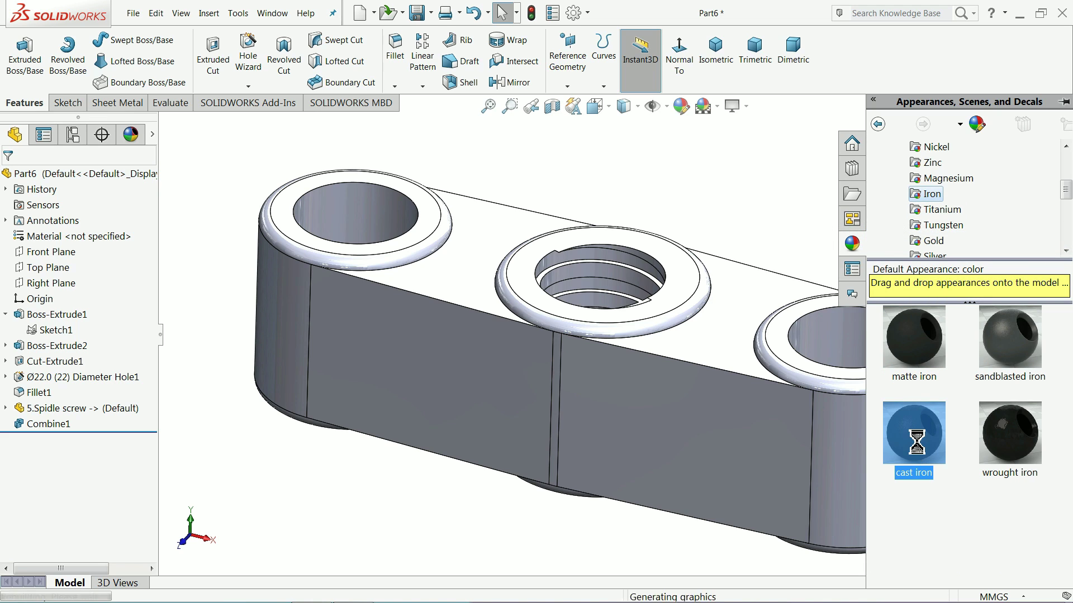
- Change the cast iron appearance colour to bright blue, RGB 5/150/255
left_click(681, 107)
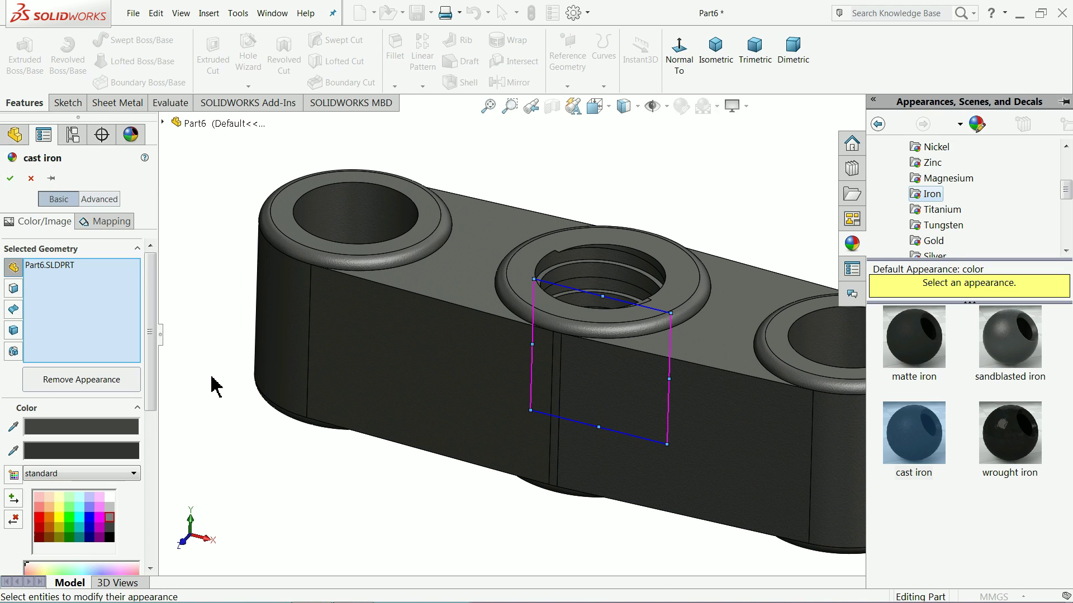
left_click_drag(143, 400, 148, 492)
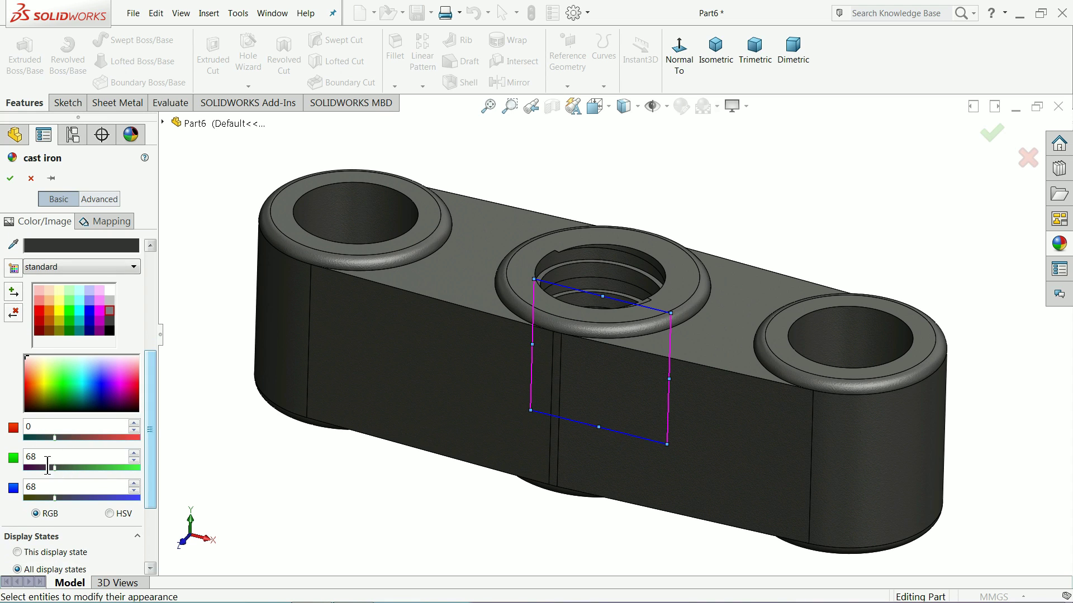
double_click(48, 458)
left_click(89, 383)
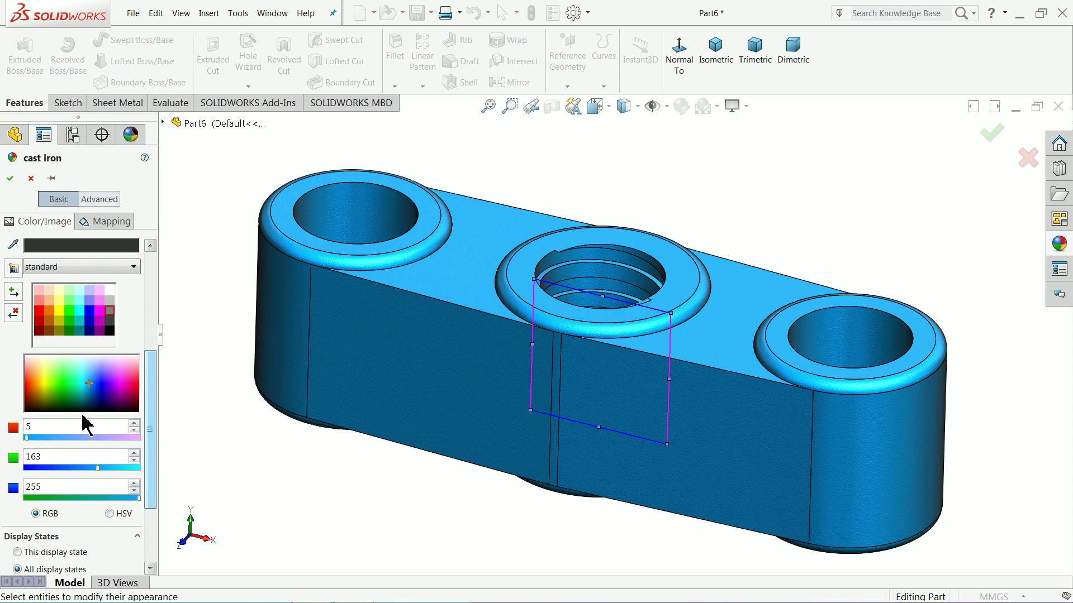
type("150")
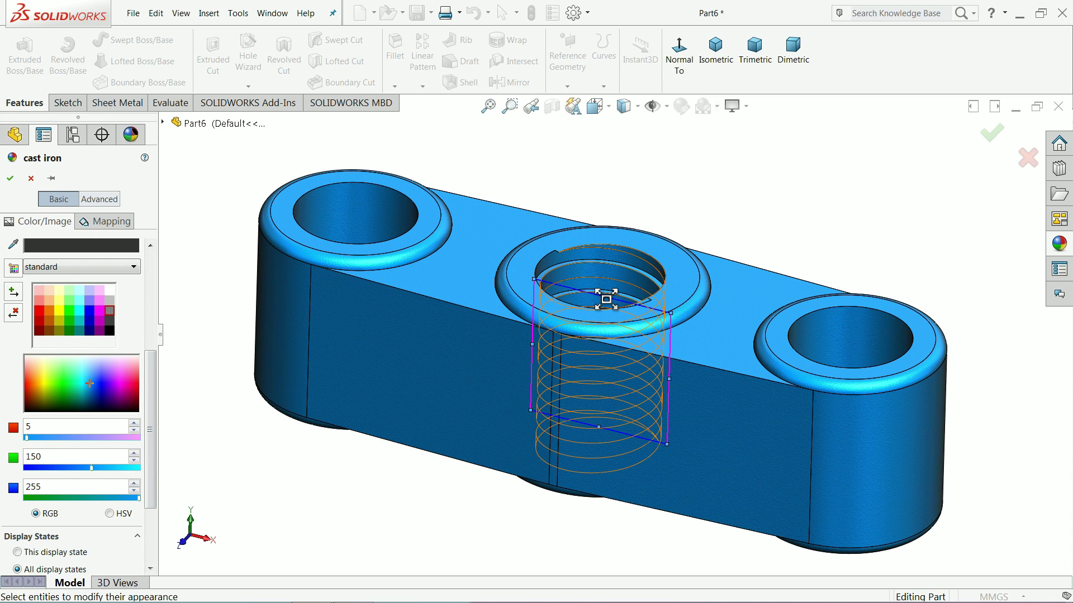
- Enlarge the texture mapping scale and orbit to check the texture
left_click_drag(606, 300, 590, 104)
scroll(583, 331, "up", 4)
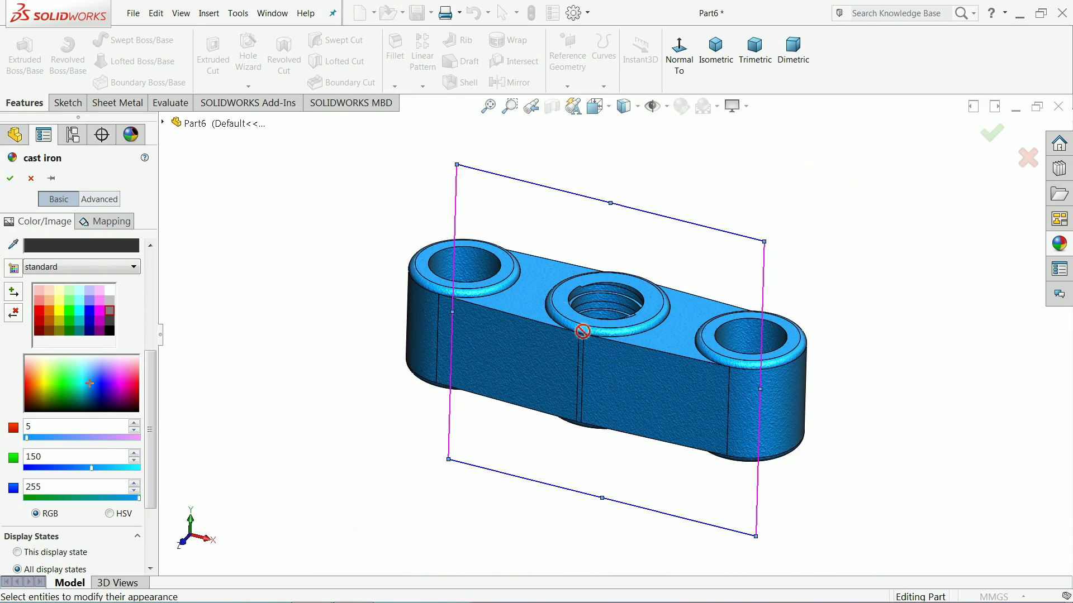
left_click_drag(613, 205, 618, 165)
scroll(666, 398, "down", 2)
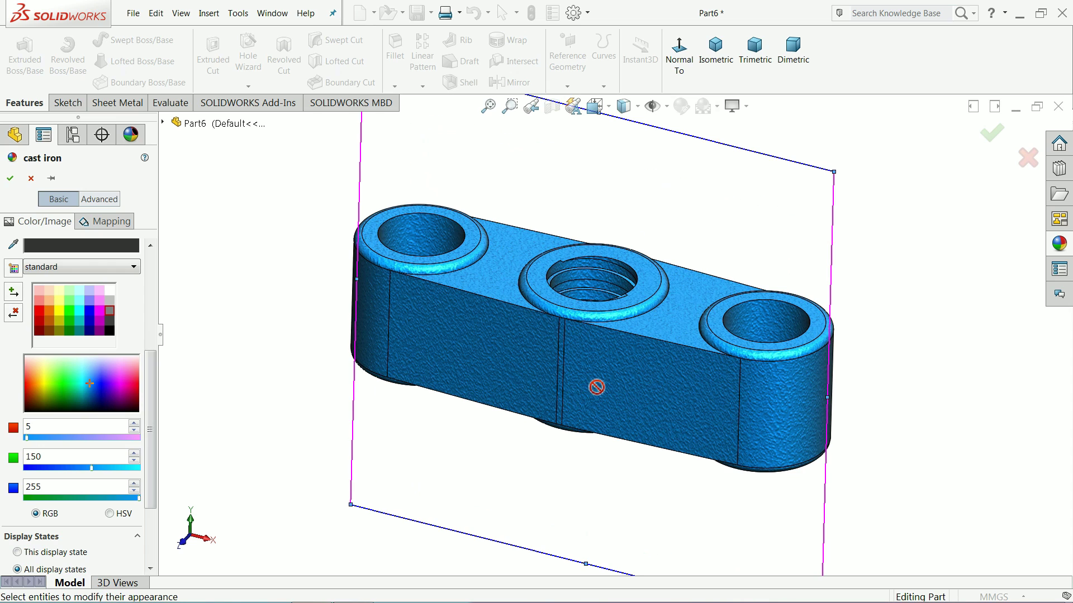
middle_click_drag(596, 387, 592, 372)
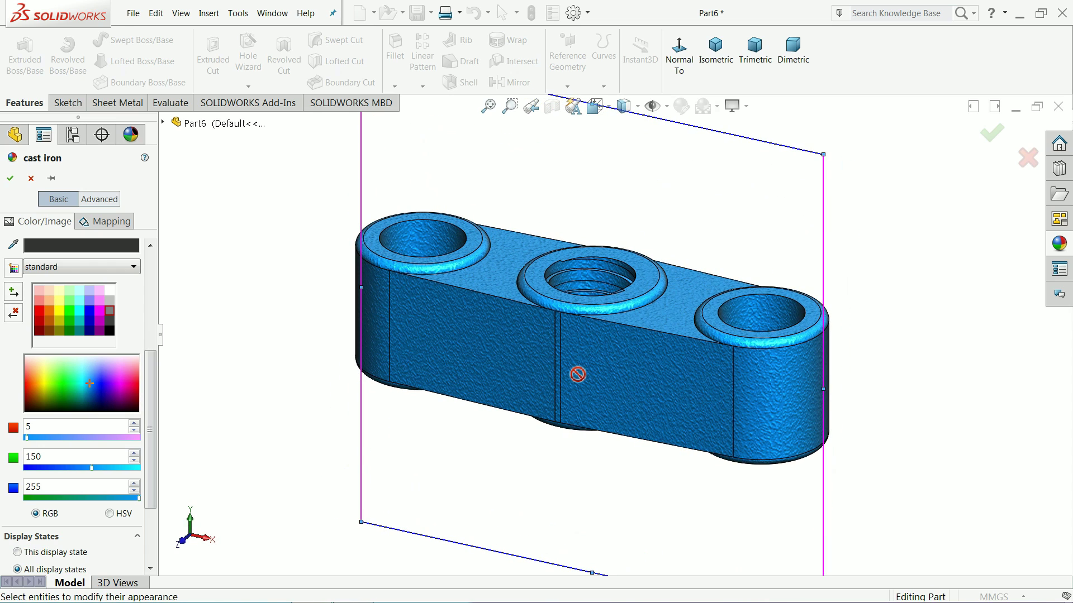
middle_click_drag(703, 388, 524, 354)
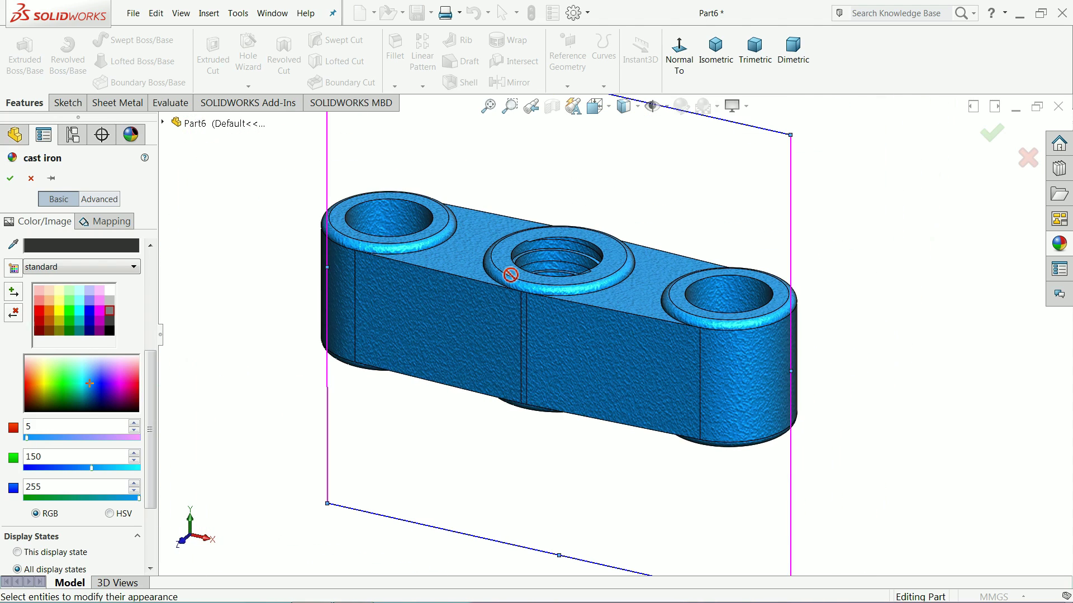
scroll(510, 275, "down", 2)
- Accept the blue cast-iron appearance and orbit to view the part's underside
left_click(11, 180)
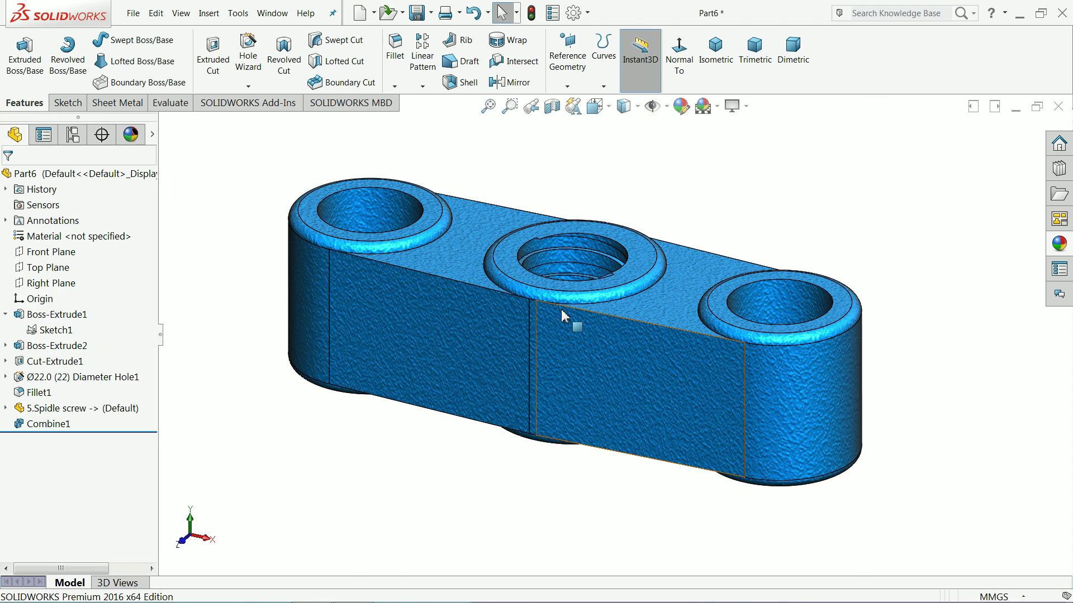
scroll(559, 321, "up", 3)
middle_click_drag(558, 323, 561, 371)
scroll(622, 319, "down", 2)
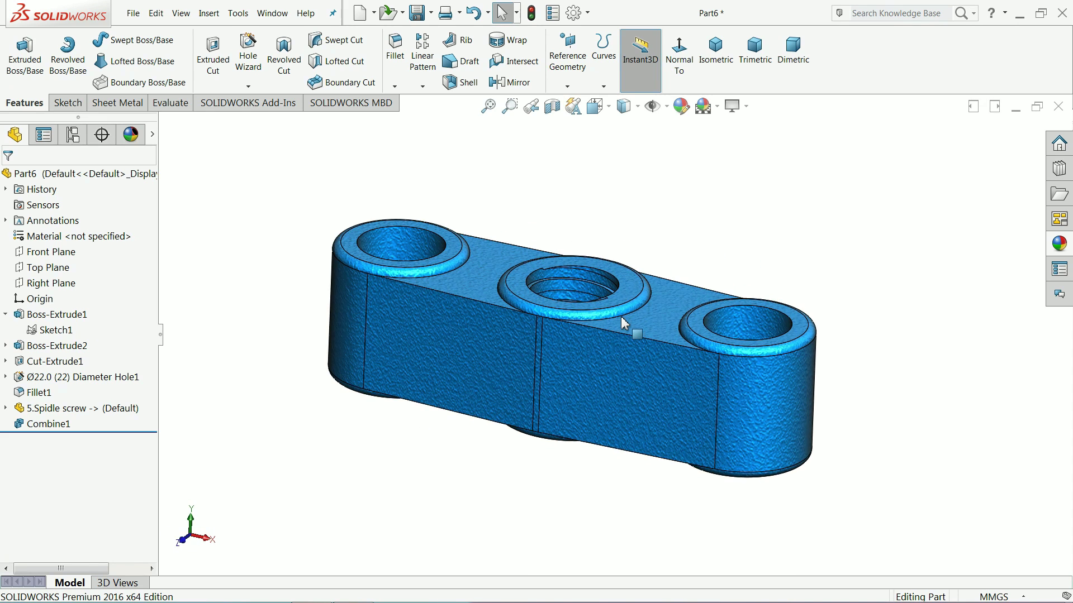
scroll(615, 333, "down", 2)
- Save the part as '6.Connecting Wedge' in the Pipe Vice folder
left_click(417, 12)
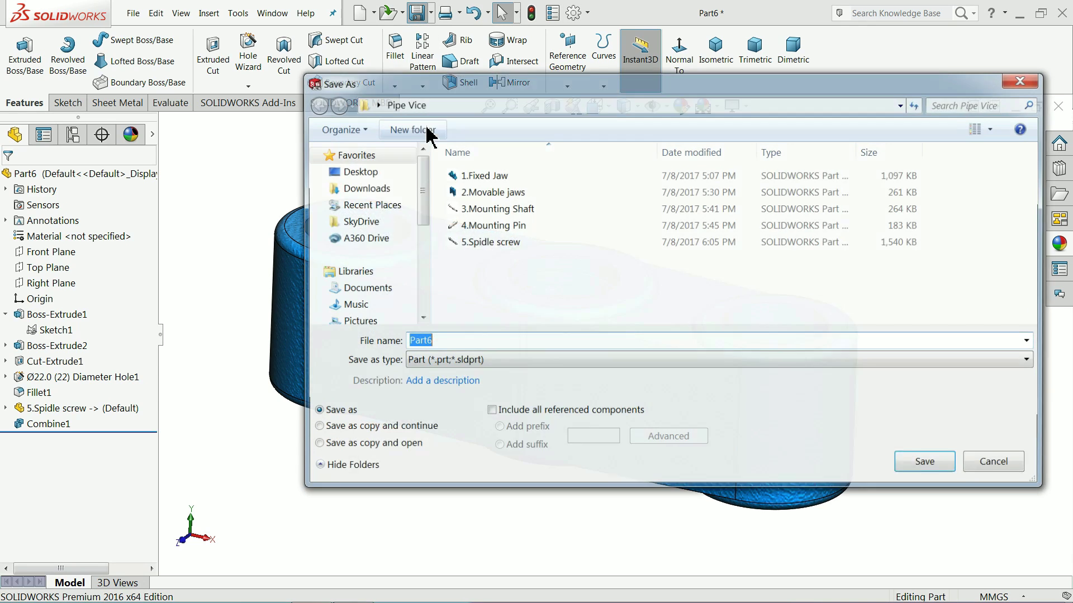
type("6.Connecting Wedge")
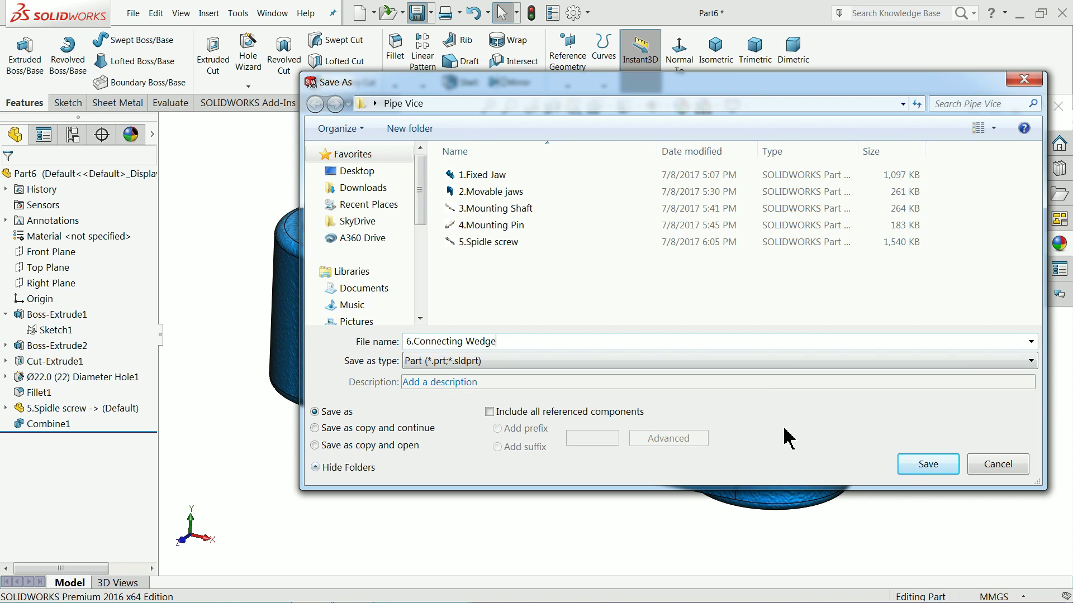
left_click(925, 468)
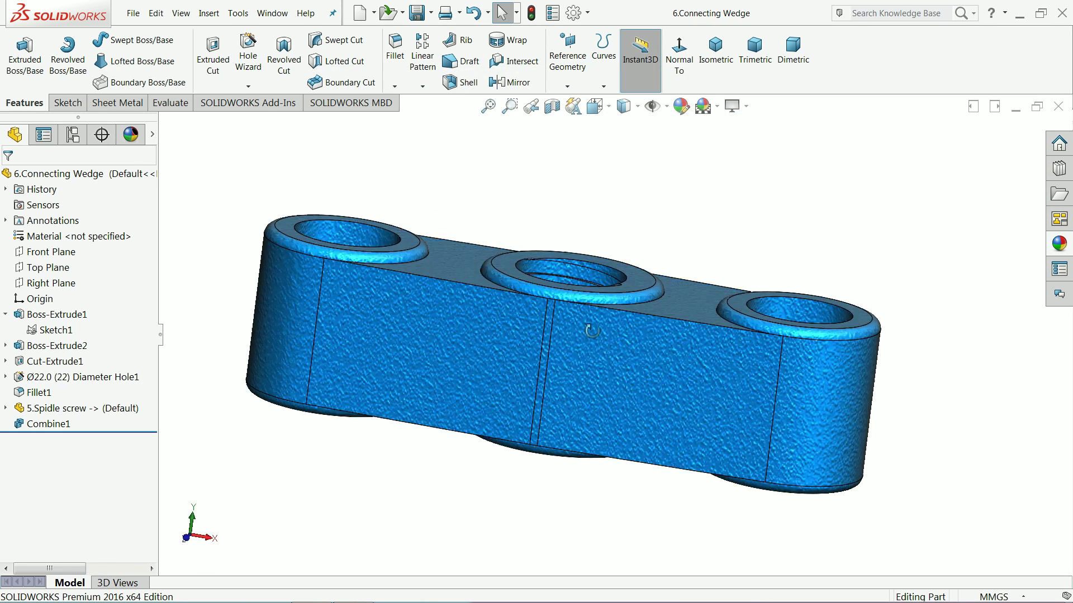